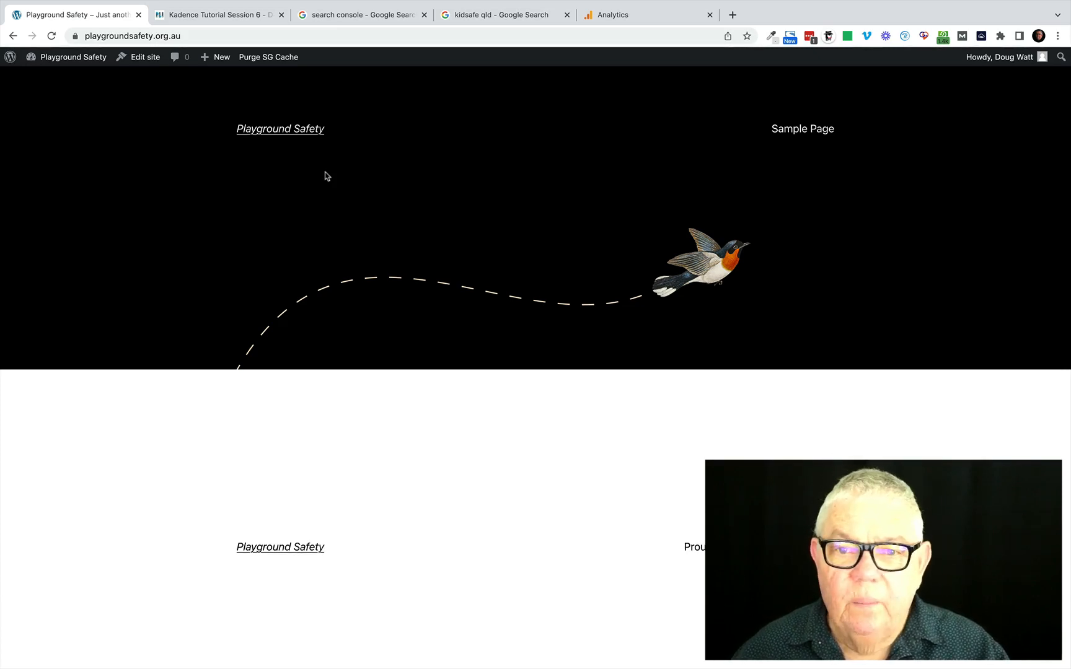
# Open Google Search Console from the "search console" Google results and start using it.
pyautogui.click(364, 17)
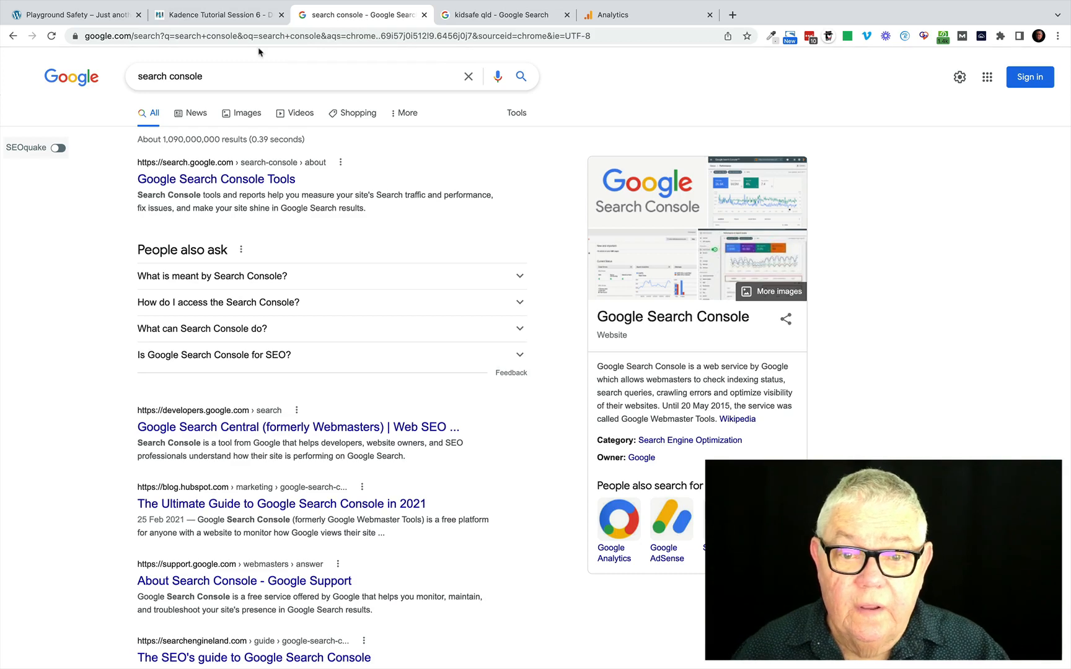
pyautogui.click(217, 180)
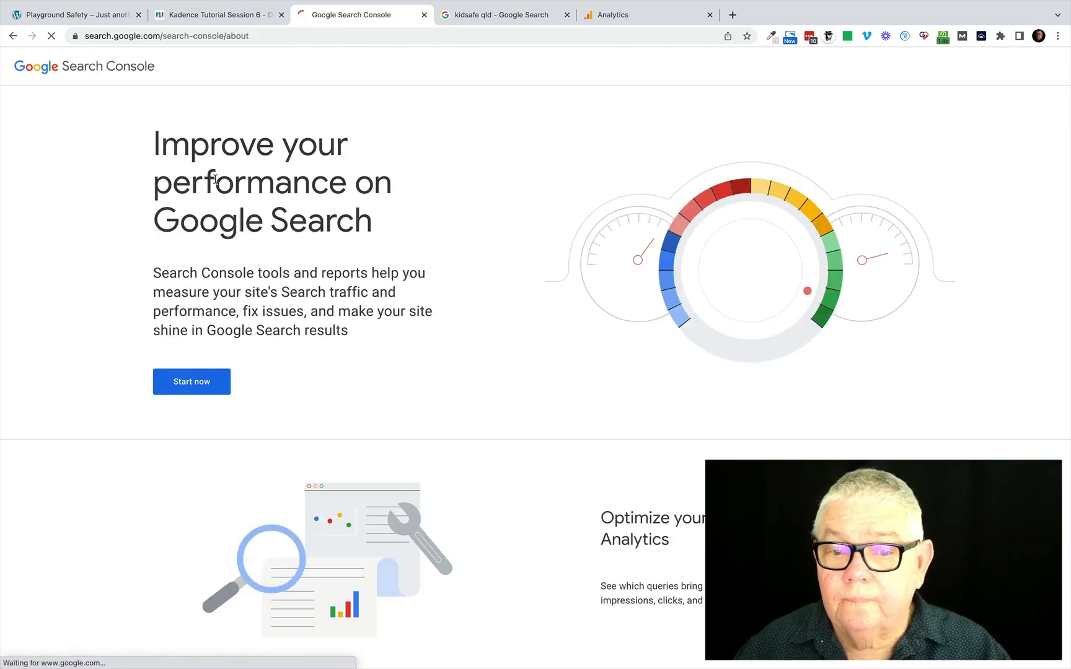
pyautogui.click(194, 388)
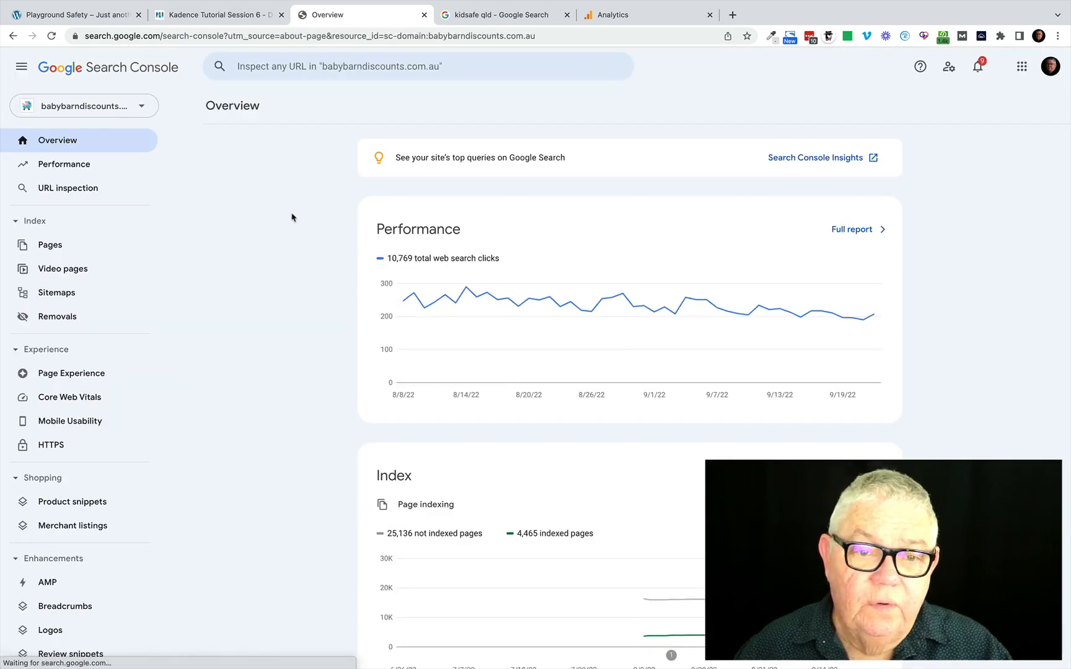
# Start adding a new property from the list of existing Search Console properties.
pyautogui.click(144, 108)
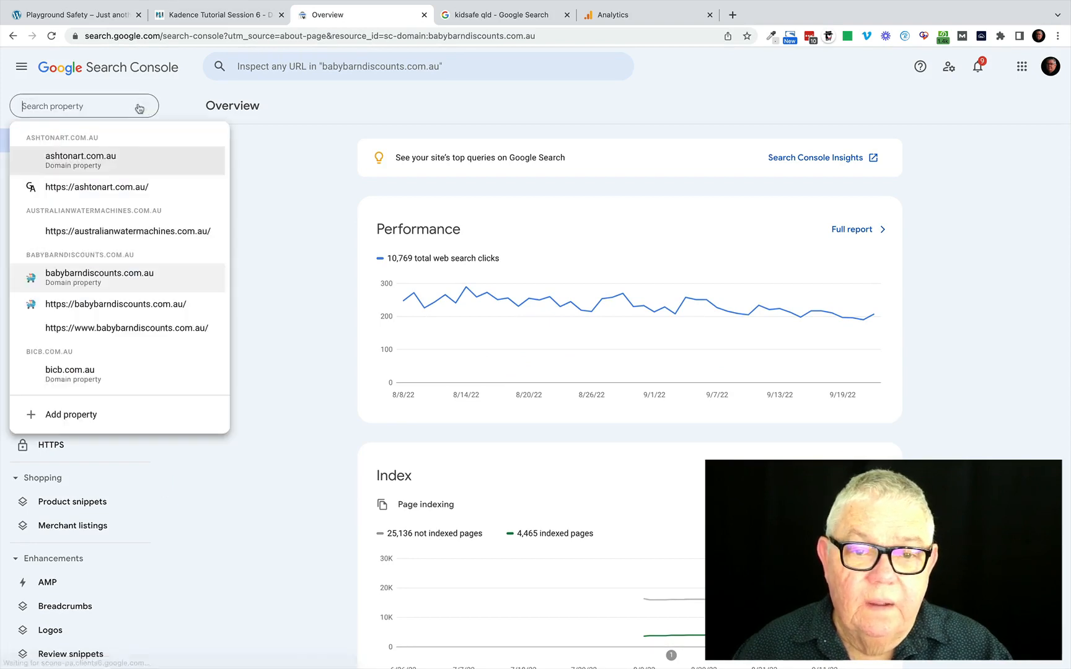
pyautogui.scroll(-10, 127, 318)
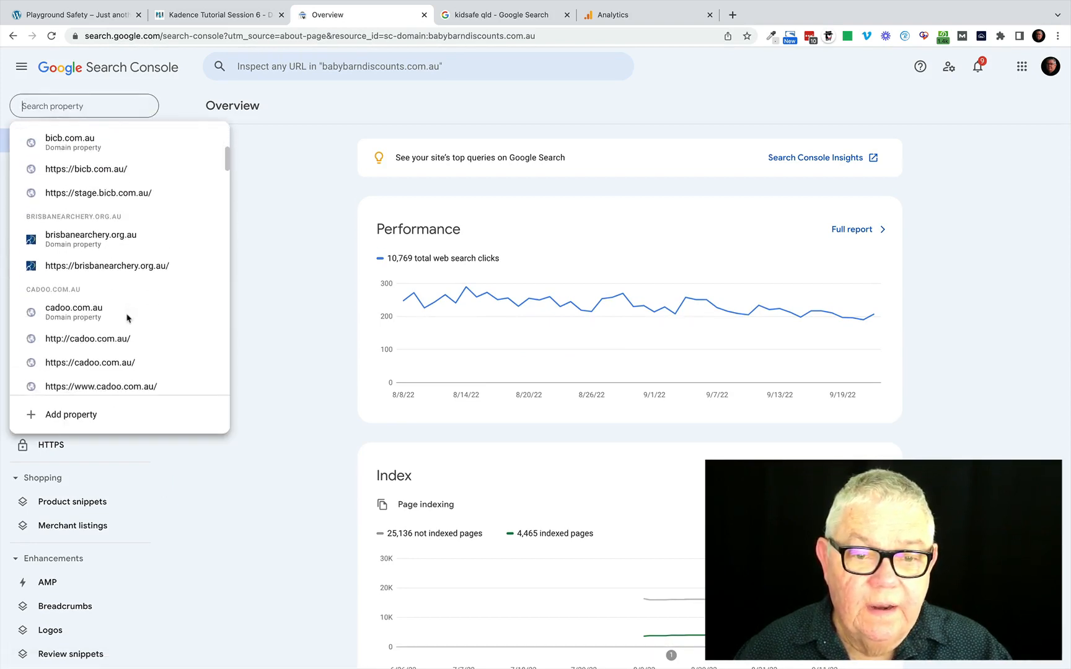
pyautogui.scroll(-15, 127, 318)
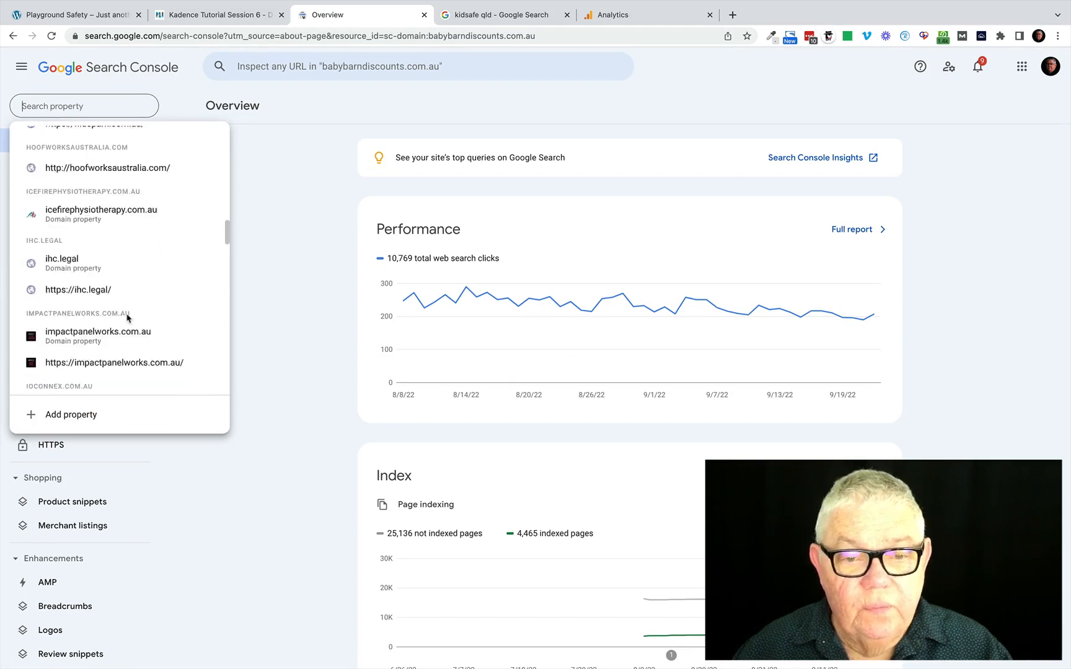
pyautogui.scroll(-15, 127, 318)
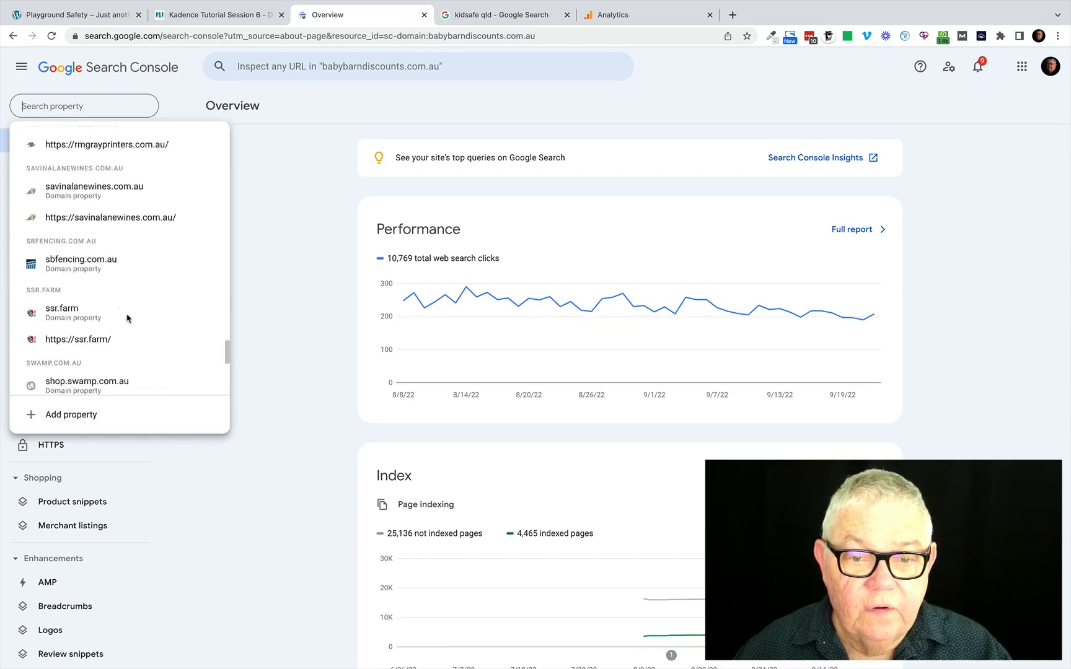
pyautogui.click(81, 416)
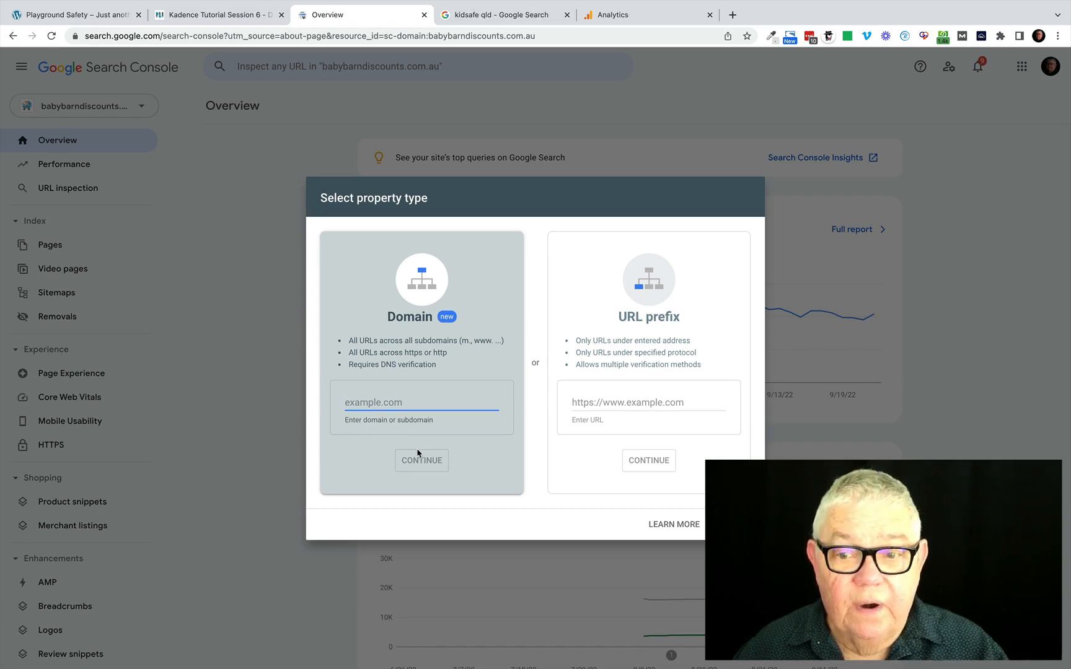
pyautogui.click(625, 400)
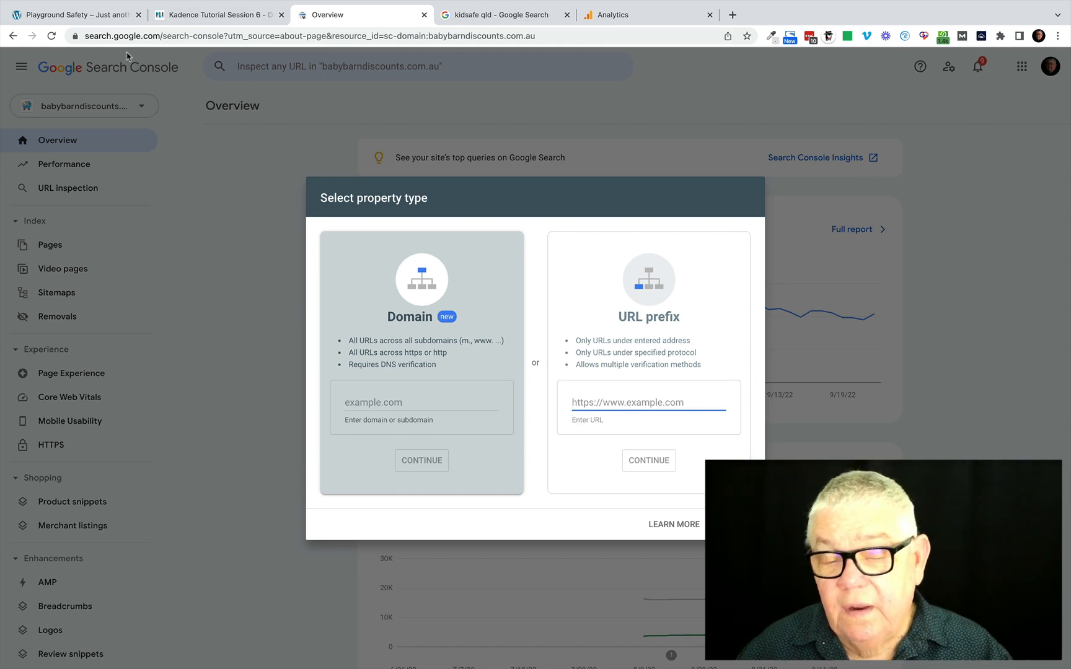
pyautogui.click(99, 14)
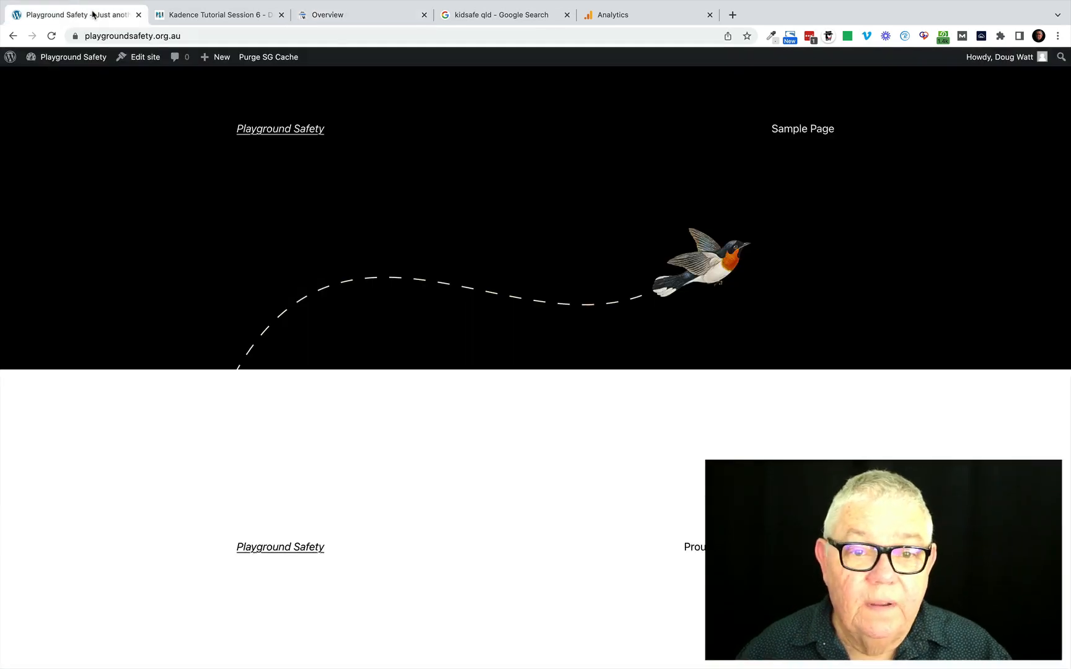
pyautogui.click(186, 37)
pyautogui.moveTo(186, 37); pyautogui.dragTo(84, 41)
pyautogui.press('super+c')
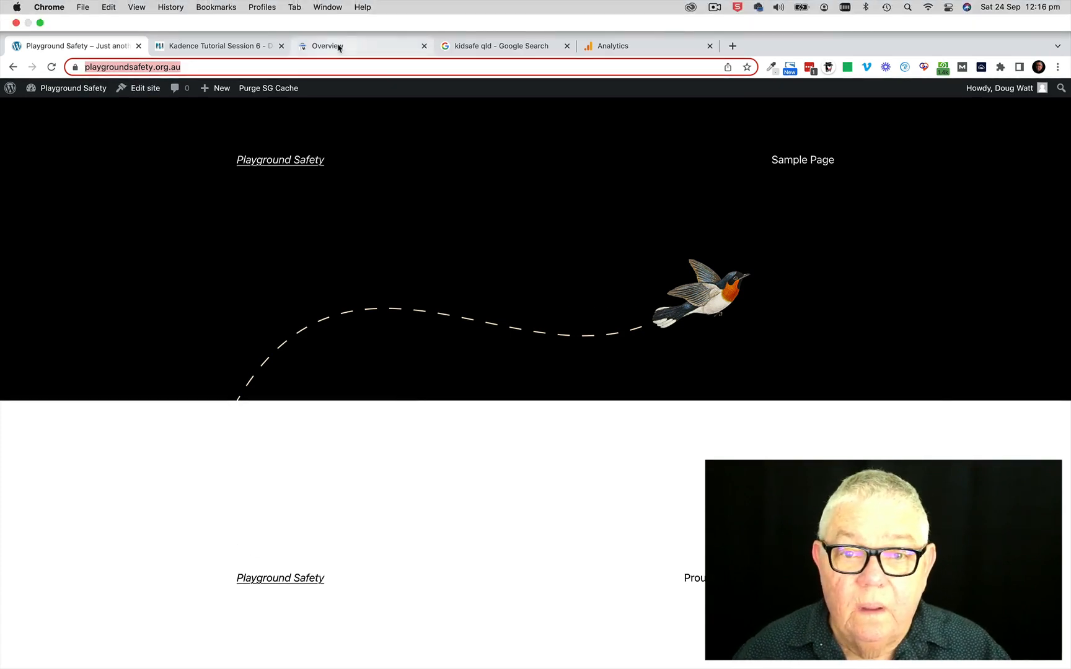
pyautogui.click(339, 48)
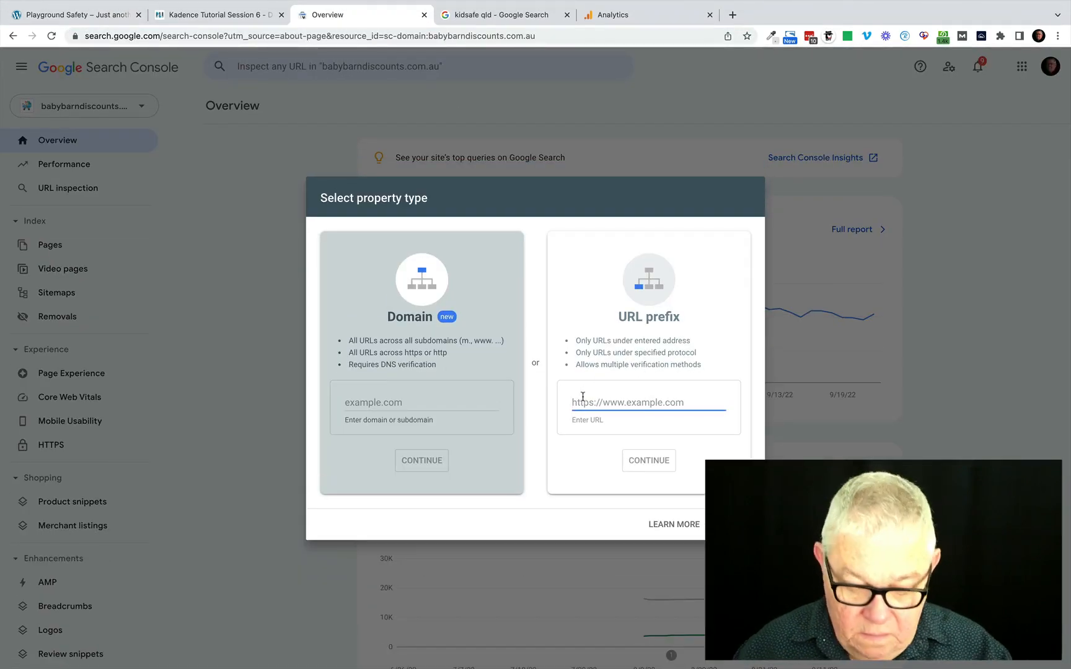
pyautogui.press('super+v')
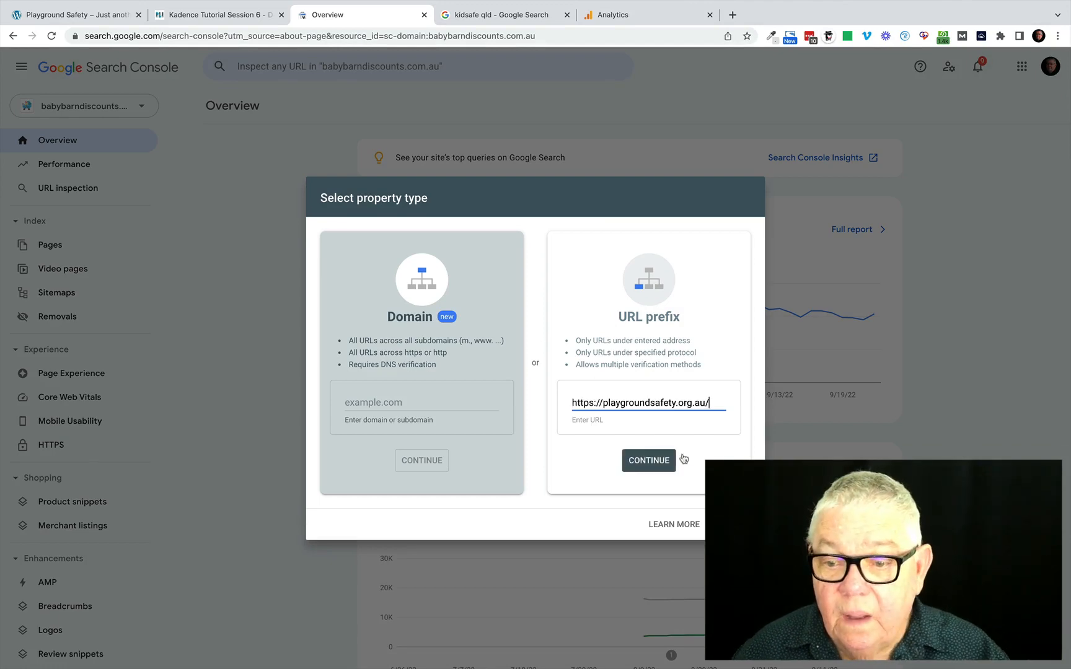
pyautogui.click(649, 461)
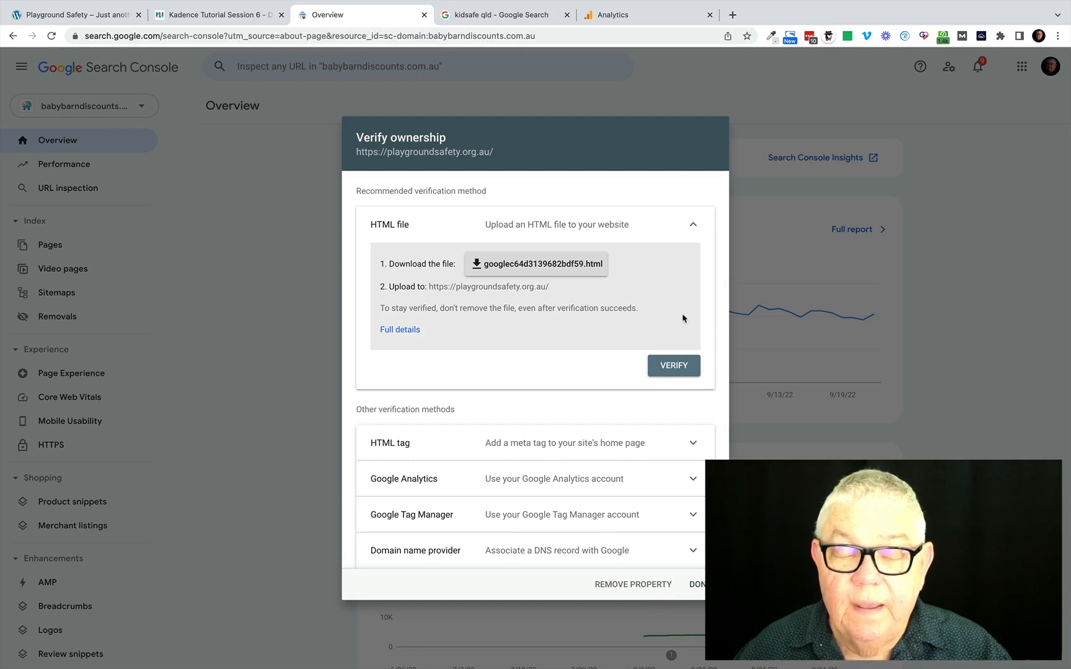
# Choose the HTML tag verification method instead of the HTML file and copy its meta tag.
pyautogui.click(692, 229)
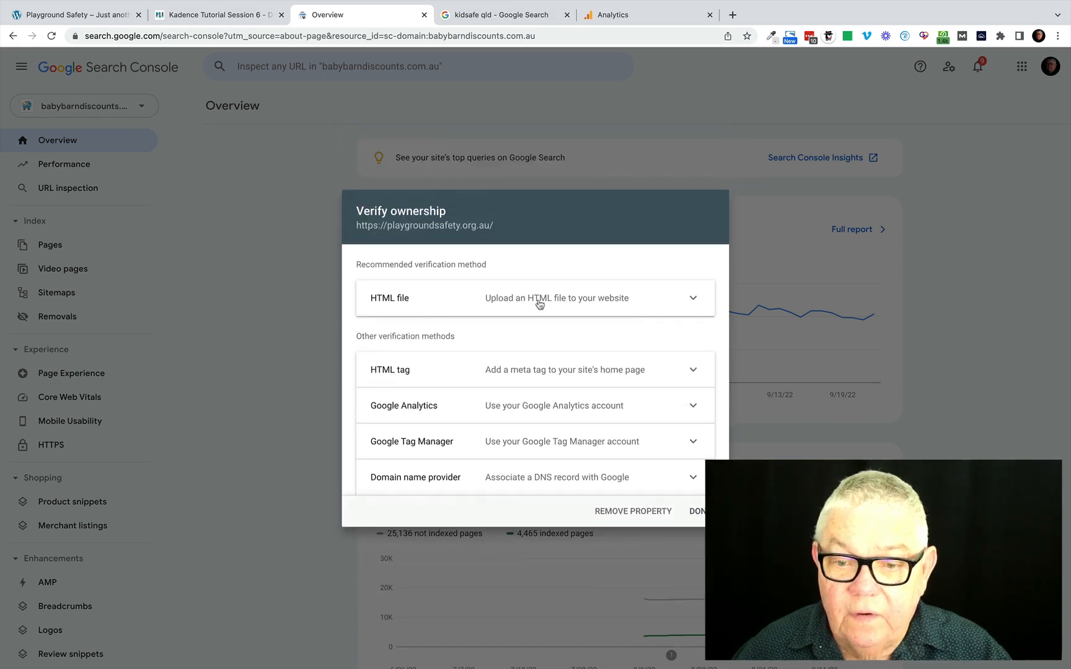
pyautogui.click(531, 371)
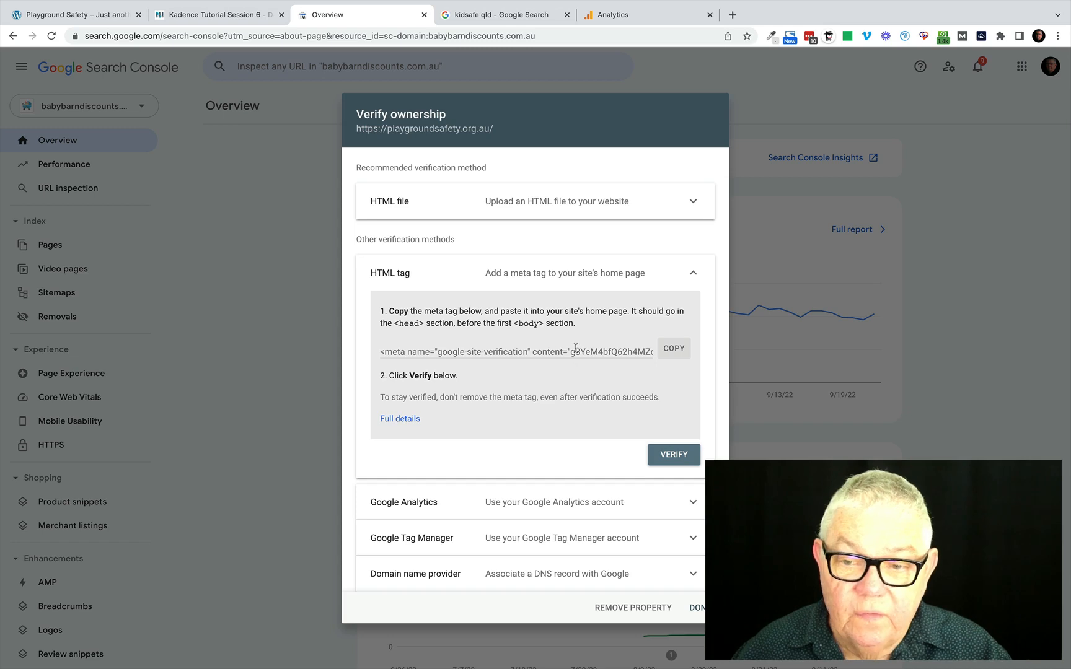
pyautogui.click(673, 349)
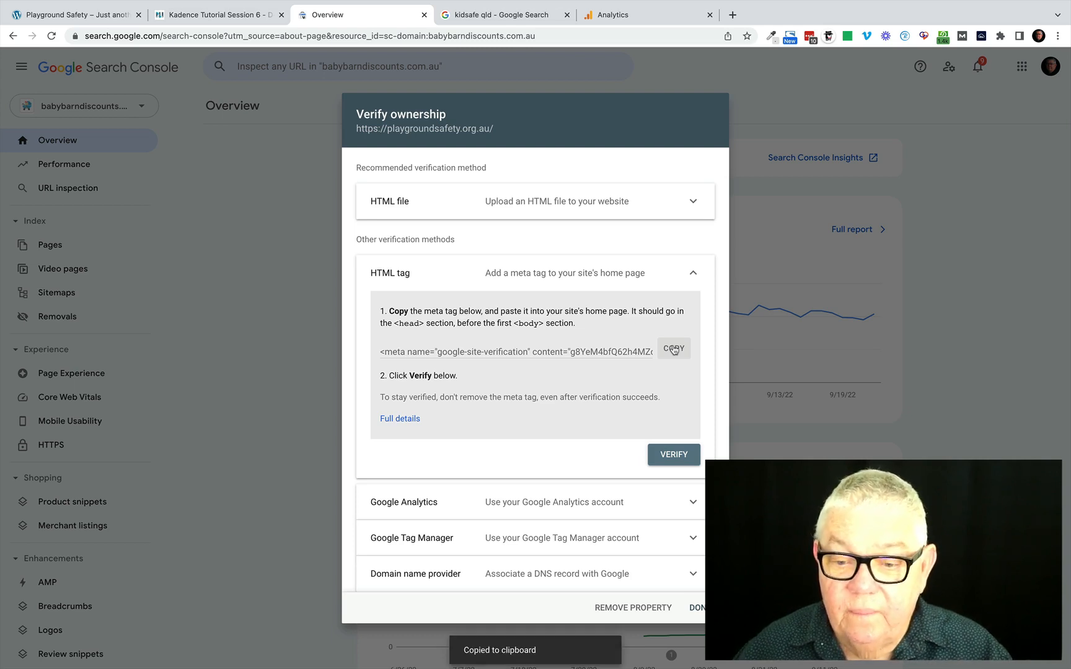
# Switch to the Playground Safety WordPress site and open its dashboard's page for adding new plugins.
pyautogui.click(83, 13)
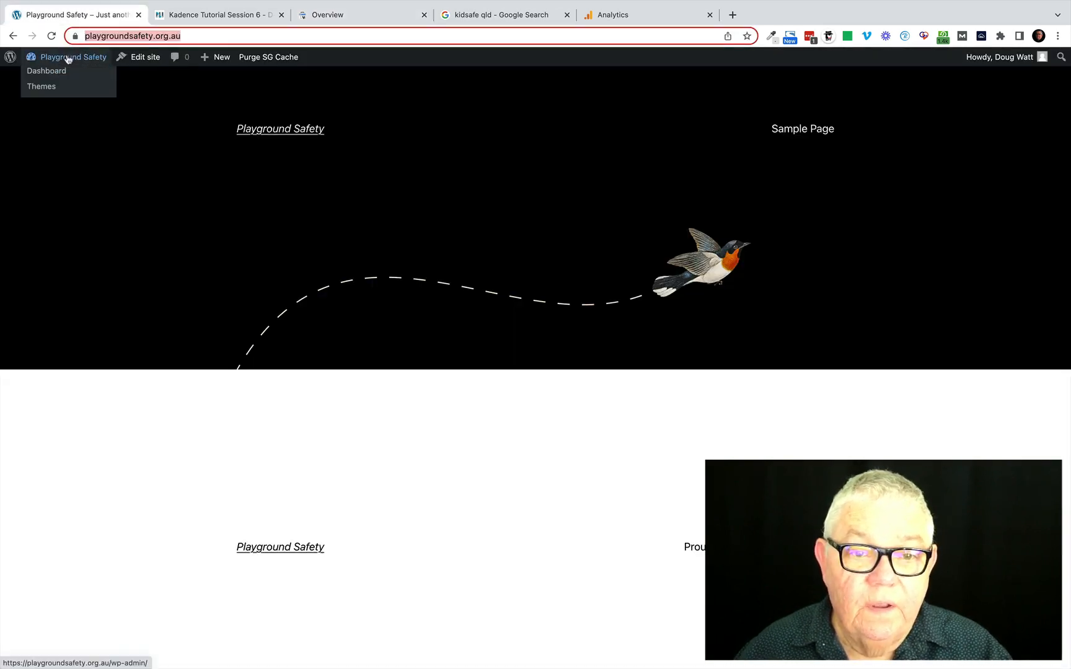
pyautogui.click(58, 72)
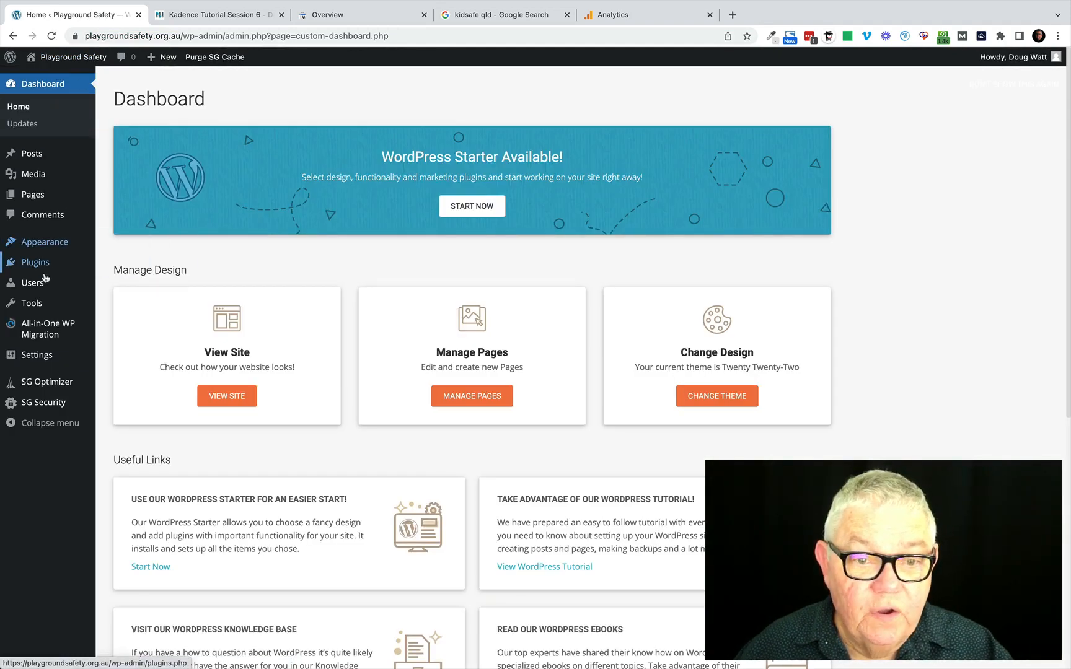
pyautogui.moveTo(41, 274)
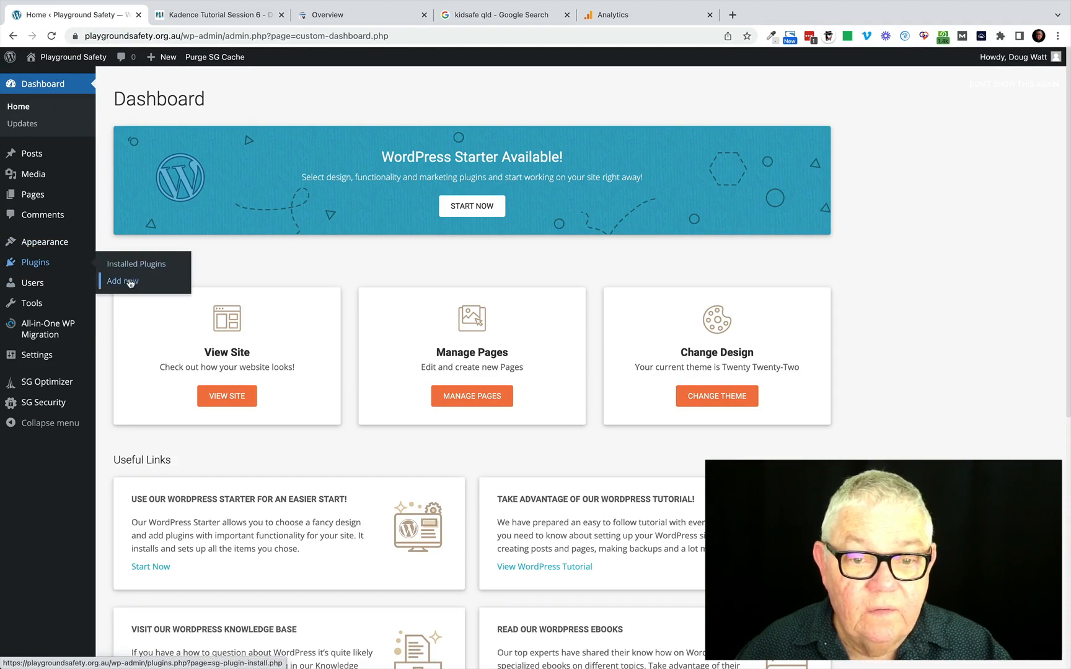
pyautogui.click(124, 281)
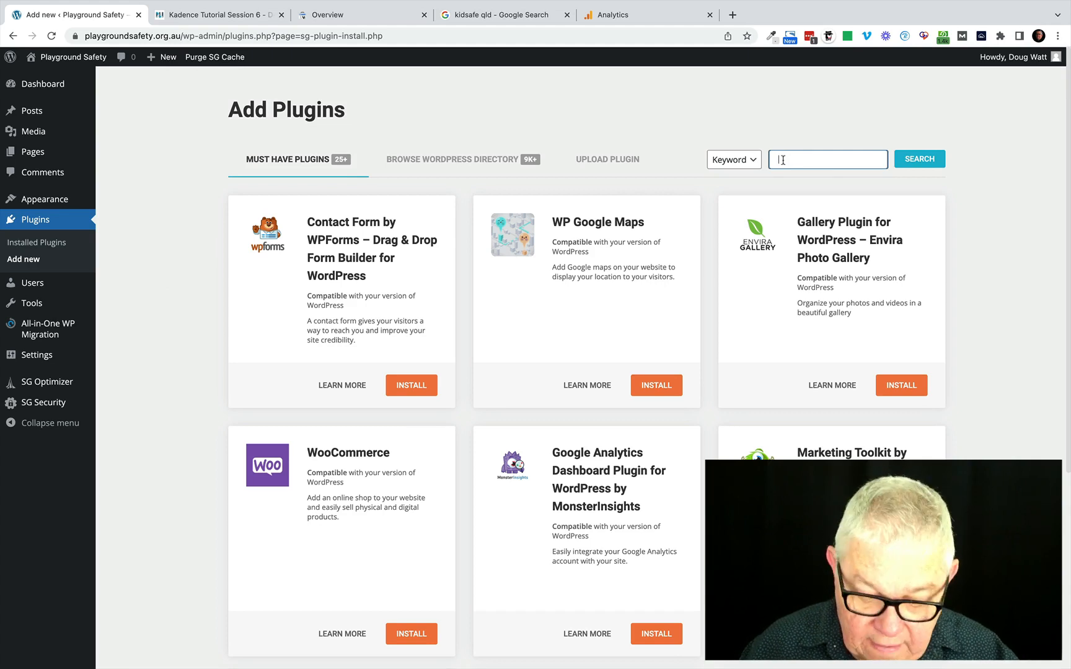
# Search the plugin directory for "header footer".
pyautogui.write('header')
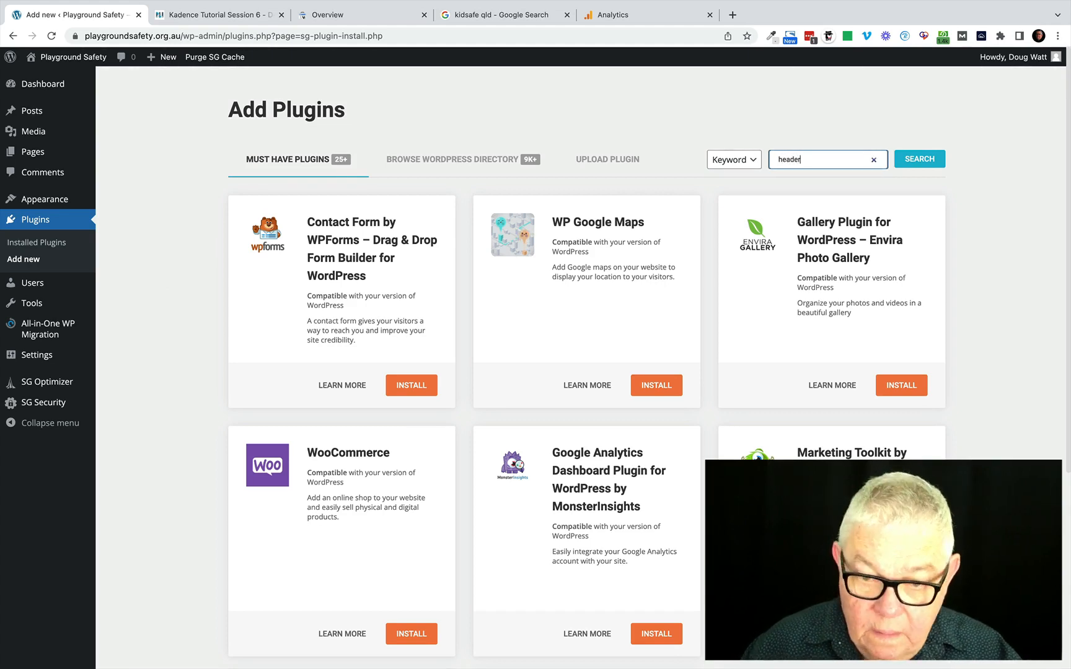
pyautogui.write(' footer')
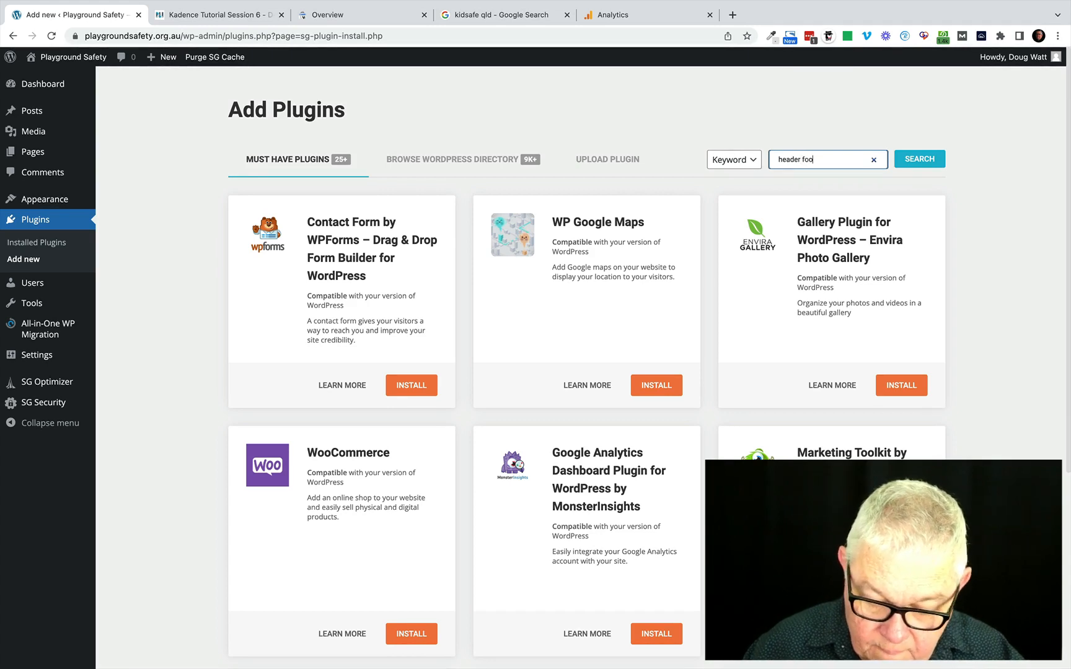
pyautogui.click(916, 160)
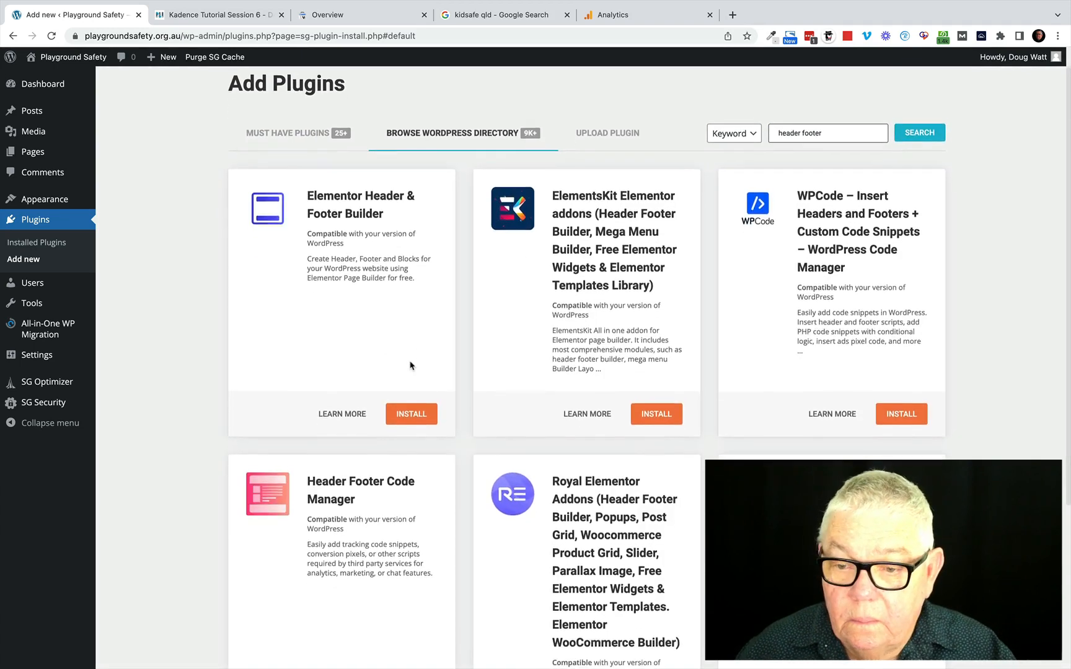
# Load more plugin results, then install and activate Head, Footer and Post Injections.
pyautogui.scroll(-5, 410, 366)
pyautogui.scroll(4, 410, 365)
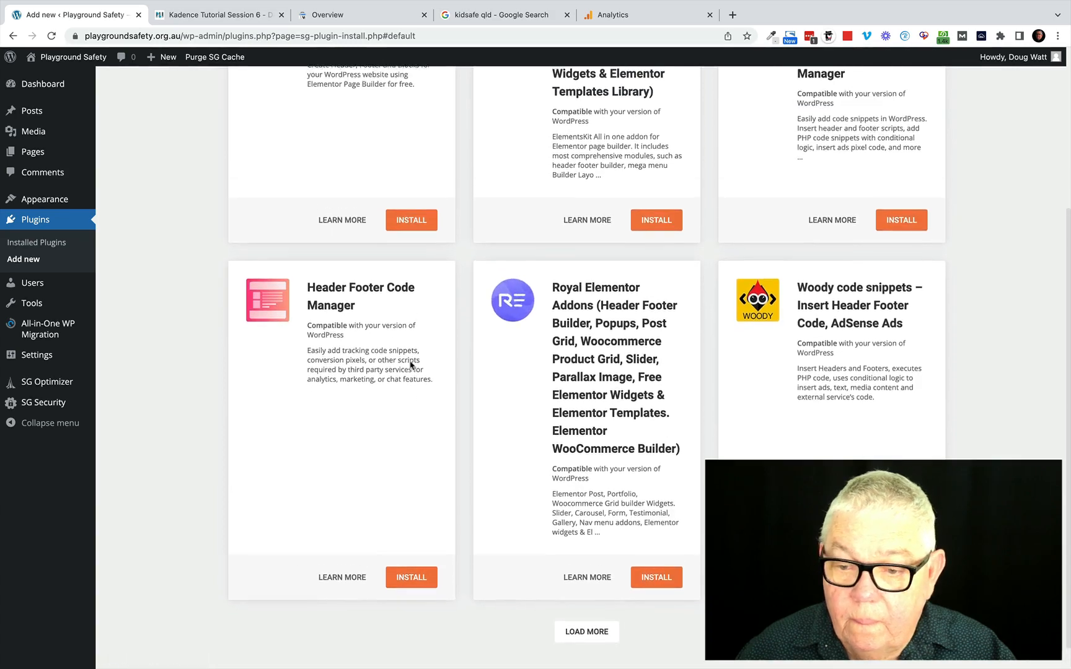
pyautogui.scroll(1, 410, 365)
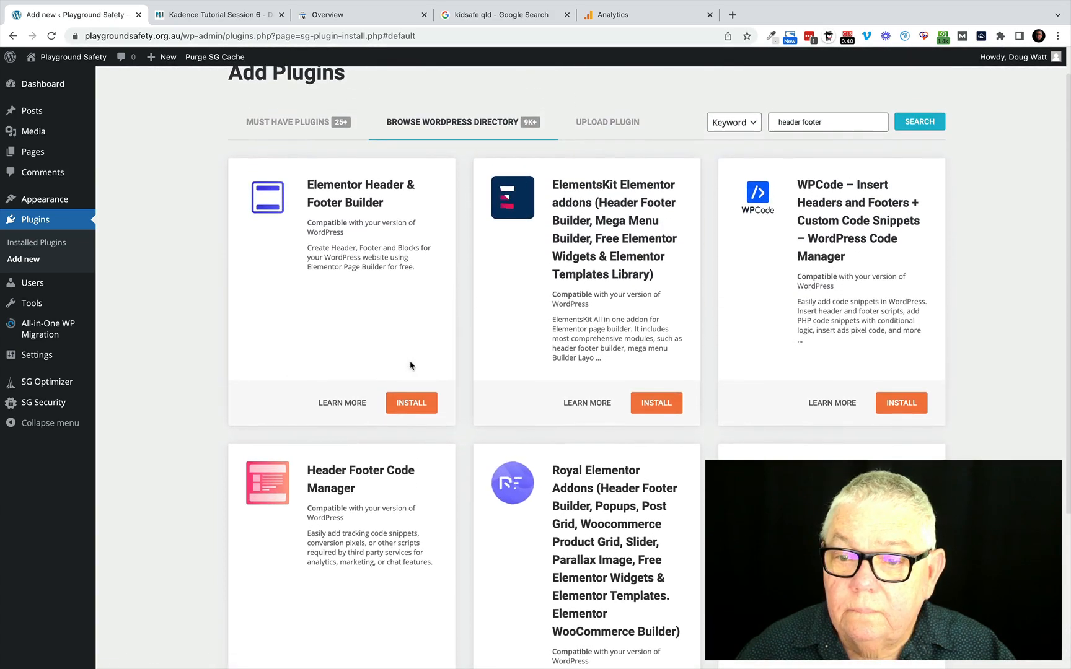
pyautogui.scroll(-4, 410, 366)
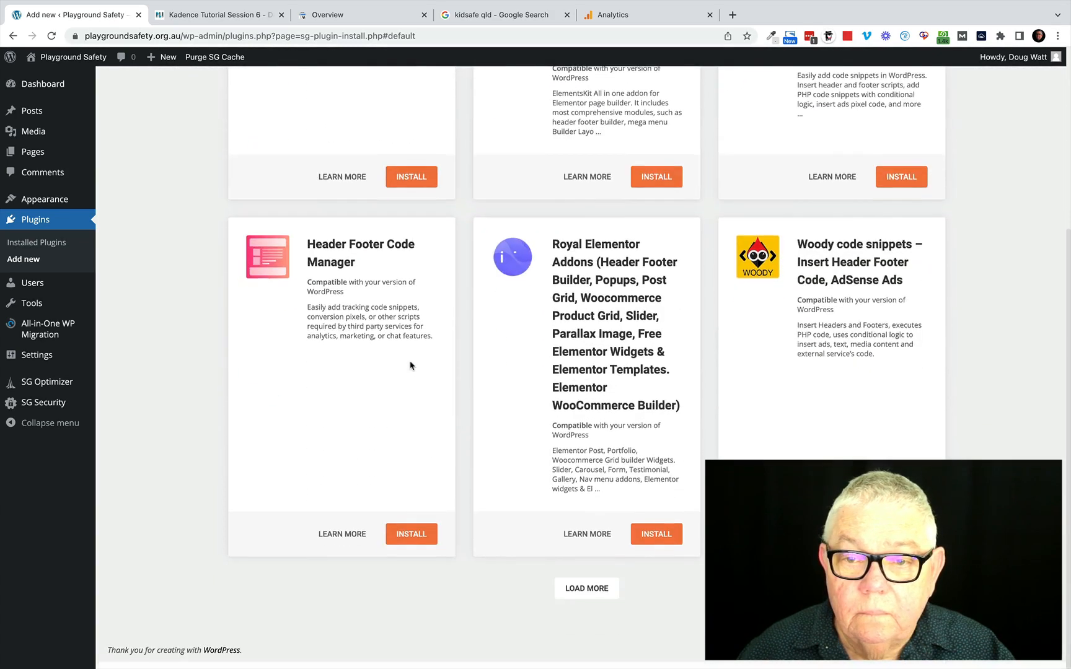
pyautogui.scroll(5, 410, 366)
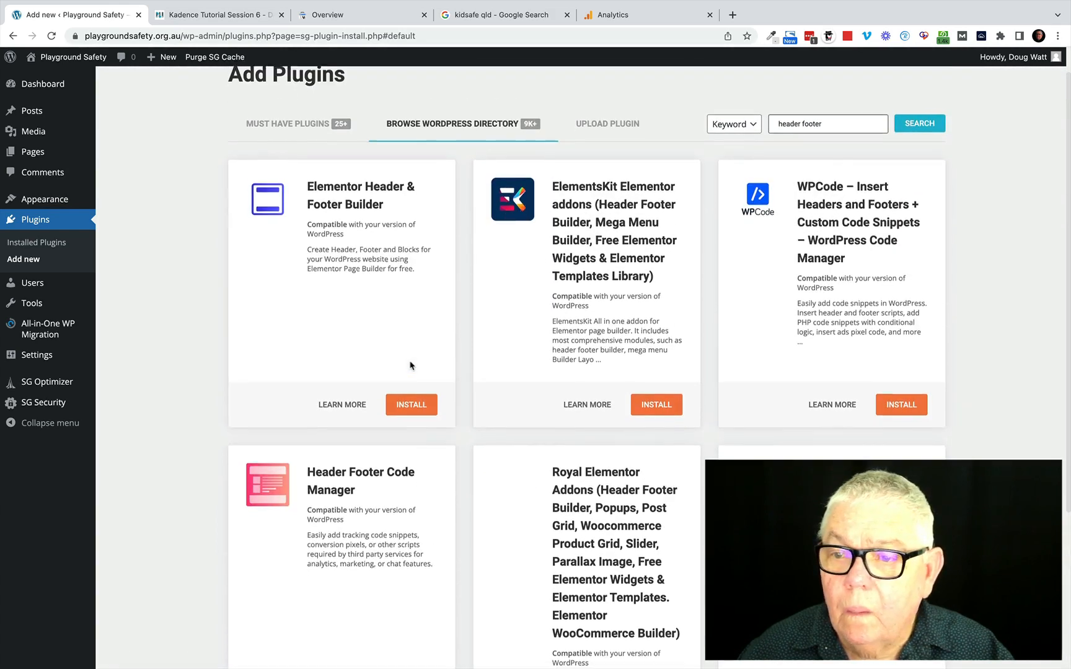
pyautogui.scroll(-4, 427, 372)
pyautogui.click(590, 595)
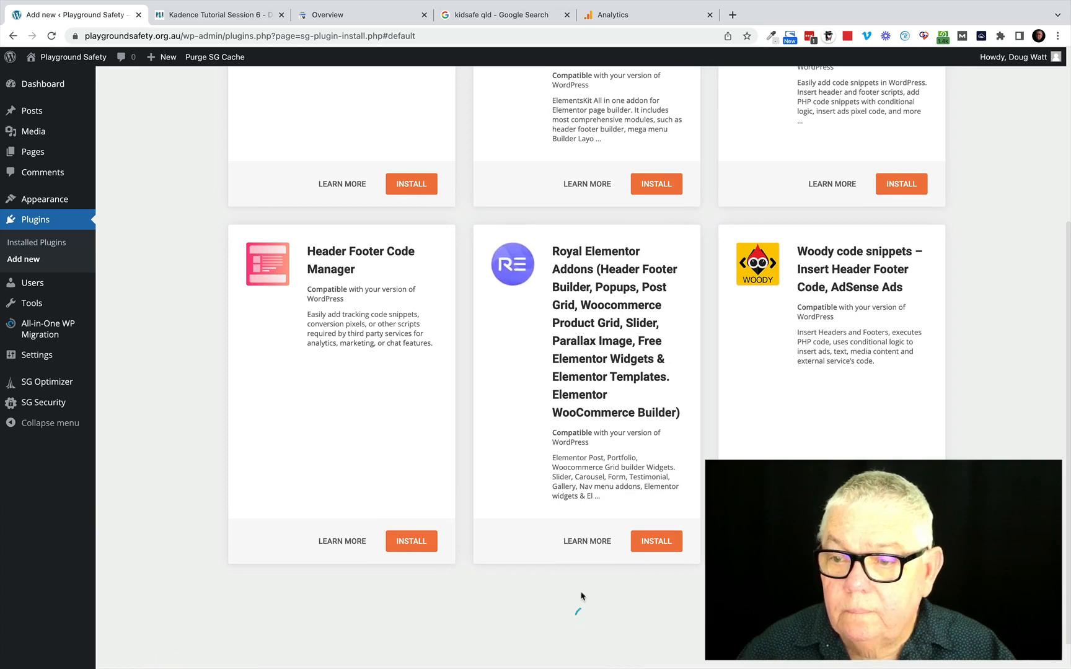
pyautogui.scroll(-1, 581, 596)
pyautogui.scroll(-5, 582, 596)
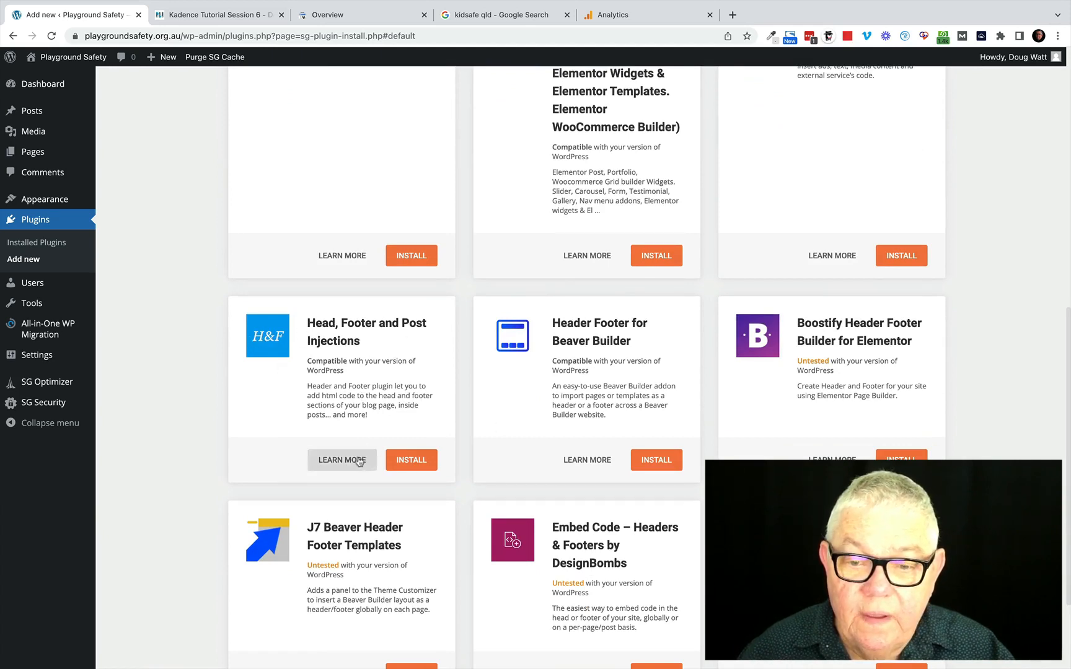
pyautogui.click(414, 466)
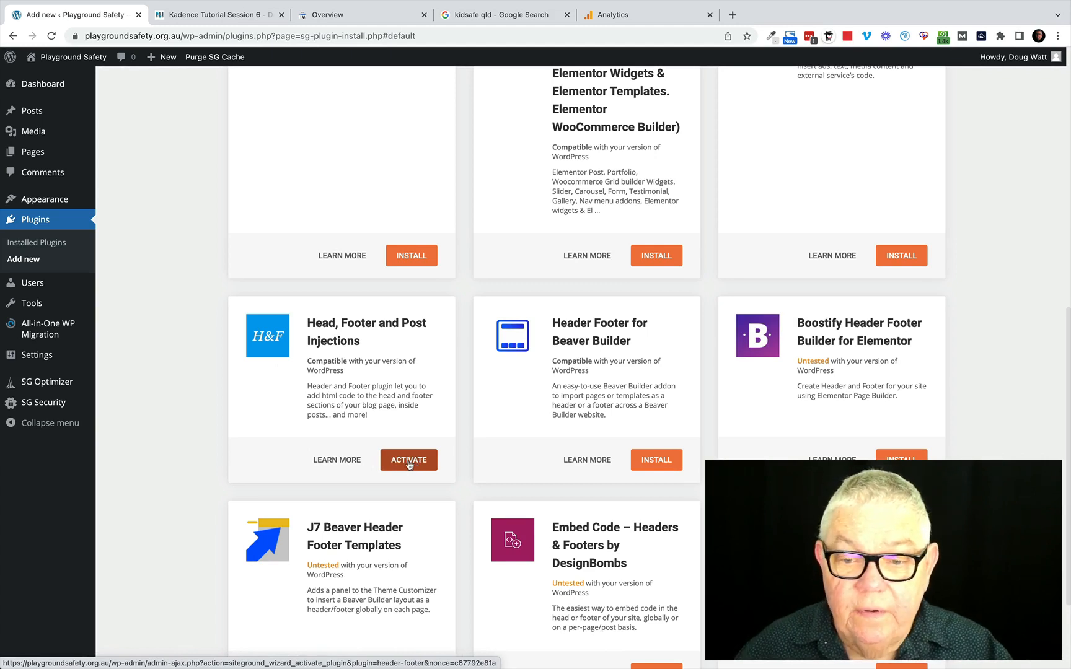
pyautogui.click(410, 465)
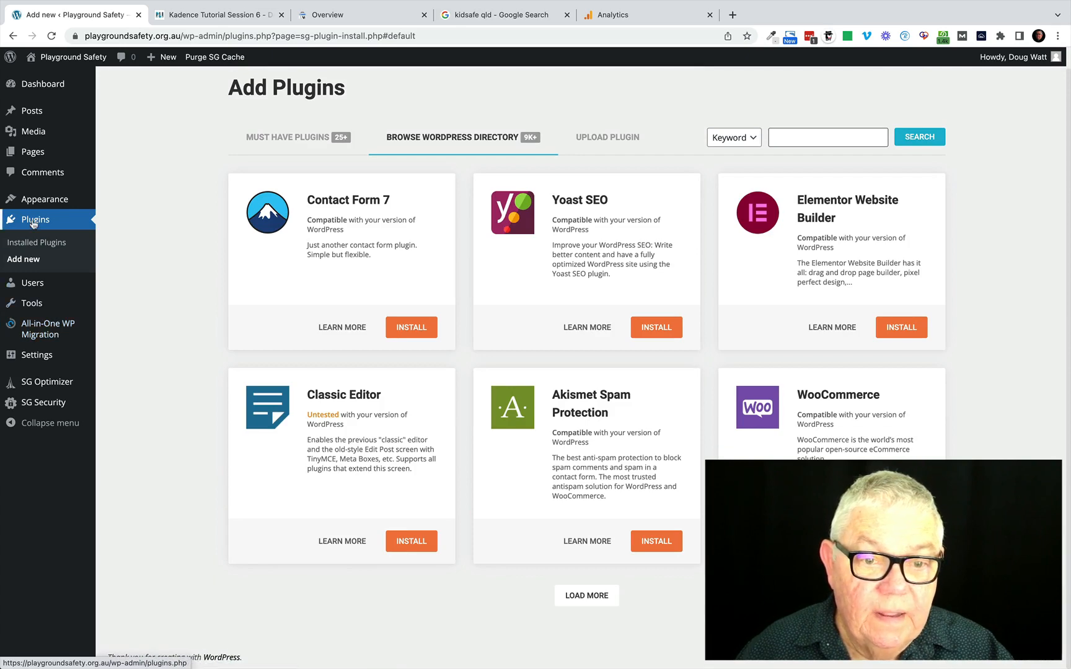
# Check the installed plugins list and open the Header and Footer settings page of the injection plugin.
pyautogui.click(31, 244)
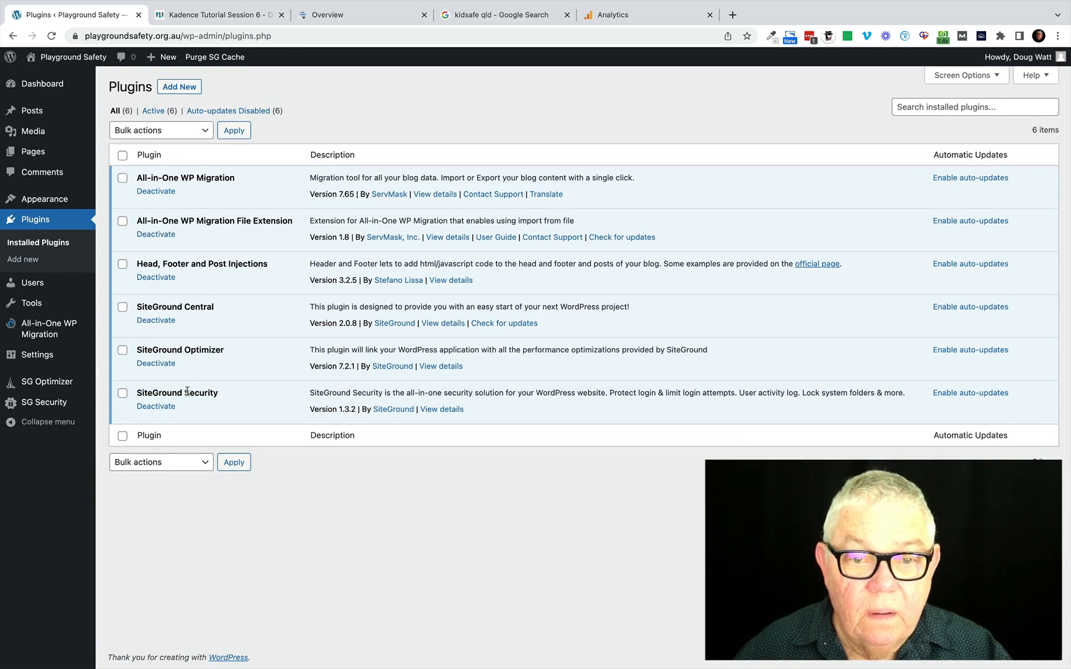
pyautogui.moveTo(52, 358)
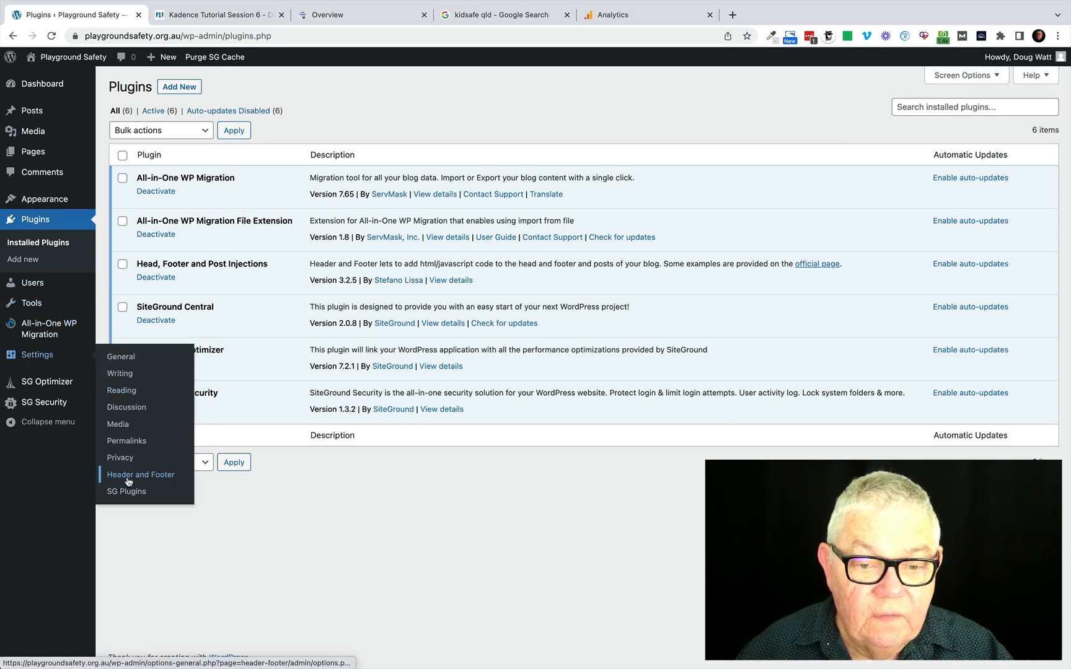
pyautogui.click(129, 476)
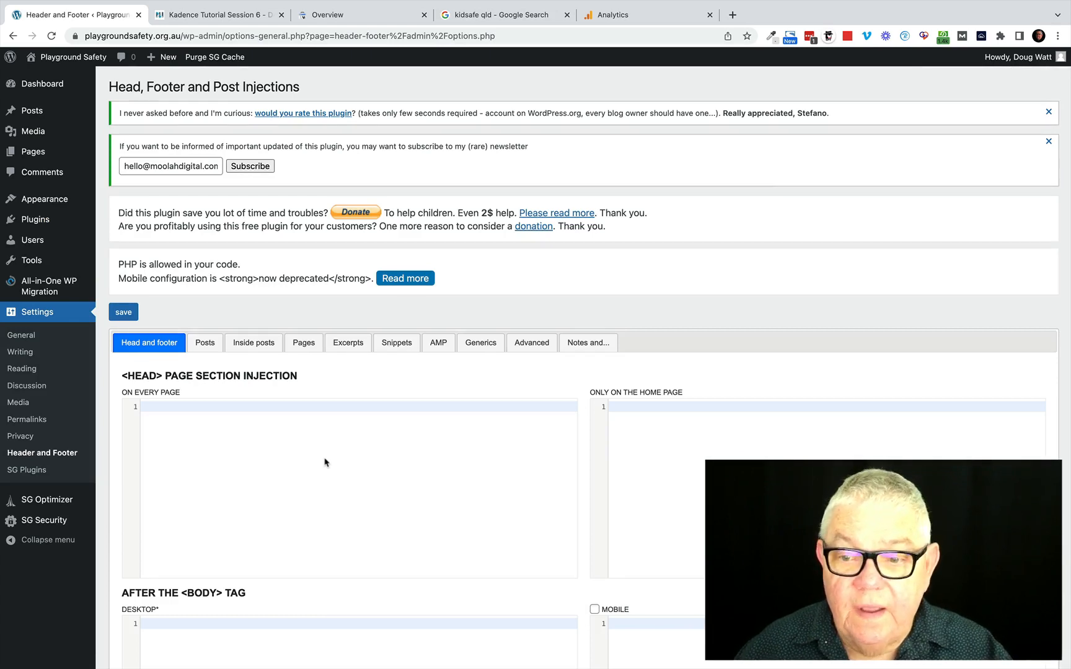
# Paste the Google site verification meta tag into the head section injection only for the home page and save the settings.
pyautogui.click(627, 407)
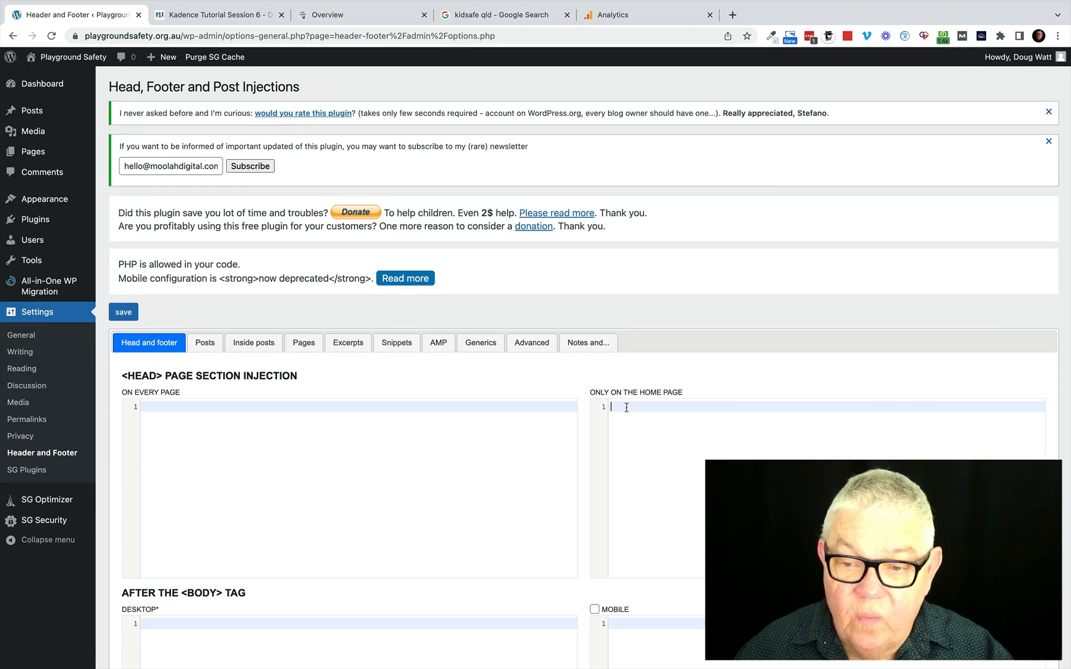
pyautogui.write('<meta name="google-site-verification" content="g8YeM4bfQ62h4MZq7UiH3FVHqG_O9XGnqMEf8RbJwWg" />')
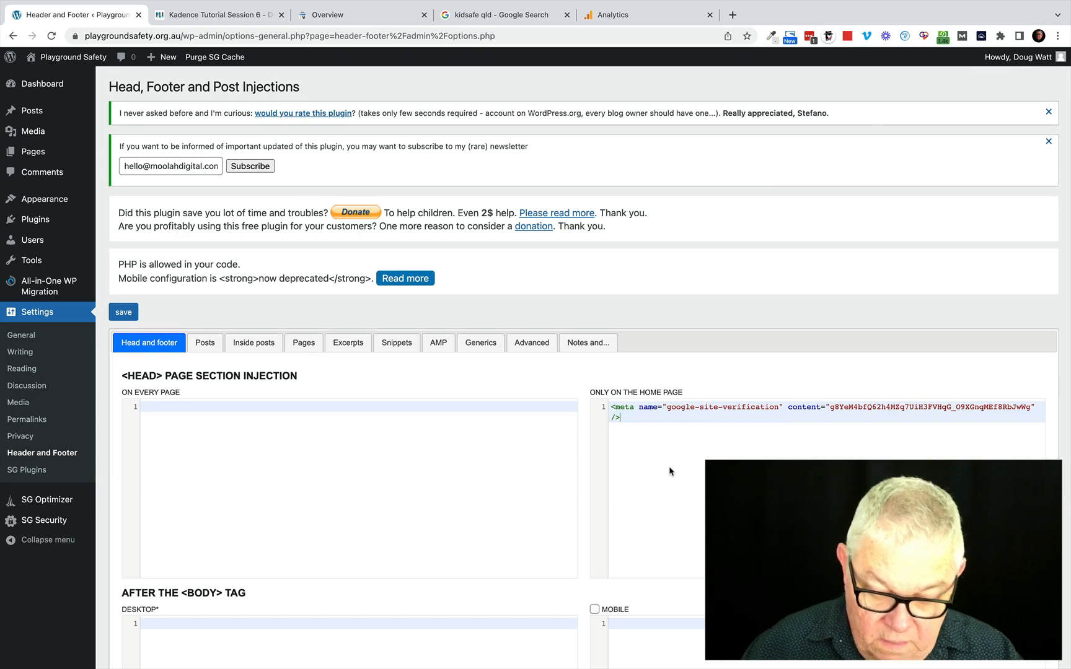
pyautogui.scroll(-10, 669, 471)
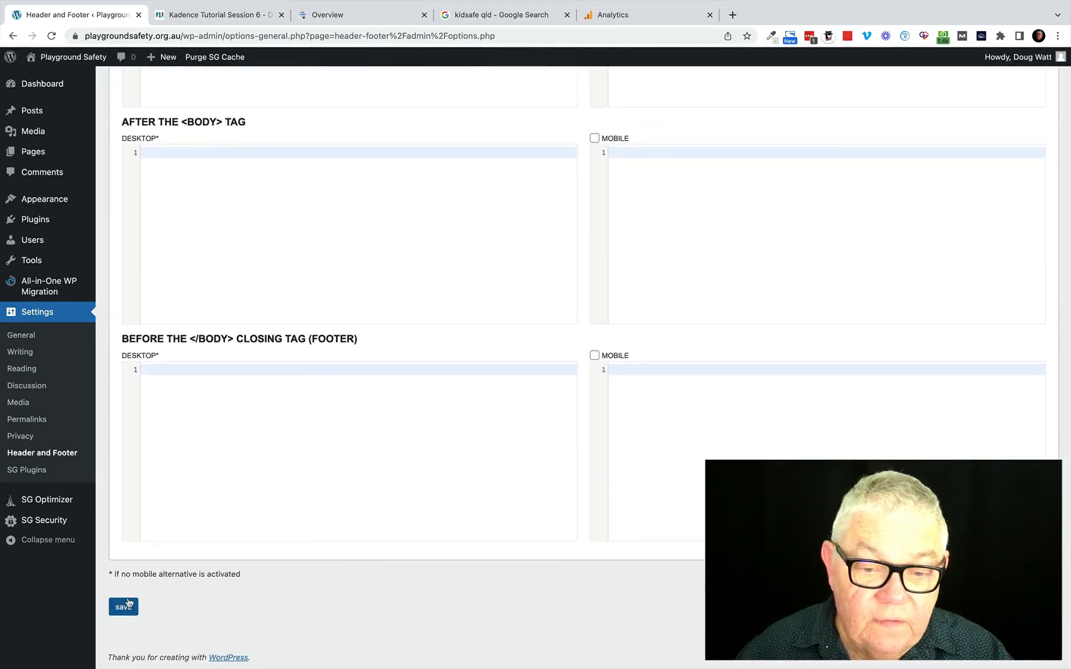
pyautogui.click(123, 608)
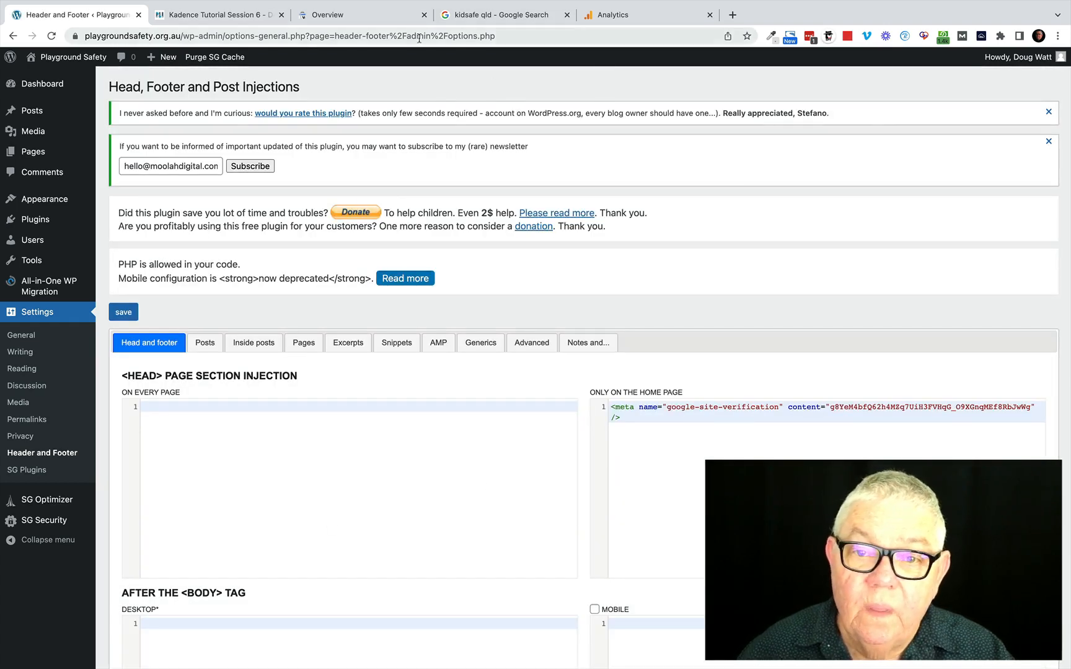
# Switch back to Google Search Console, verify ownership of playgroundsafety.org.au with the HTML tag, and open the property.
pyautogui.click(353, 20)
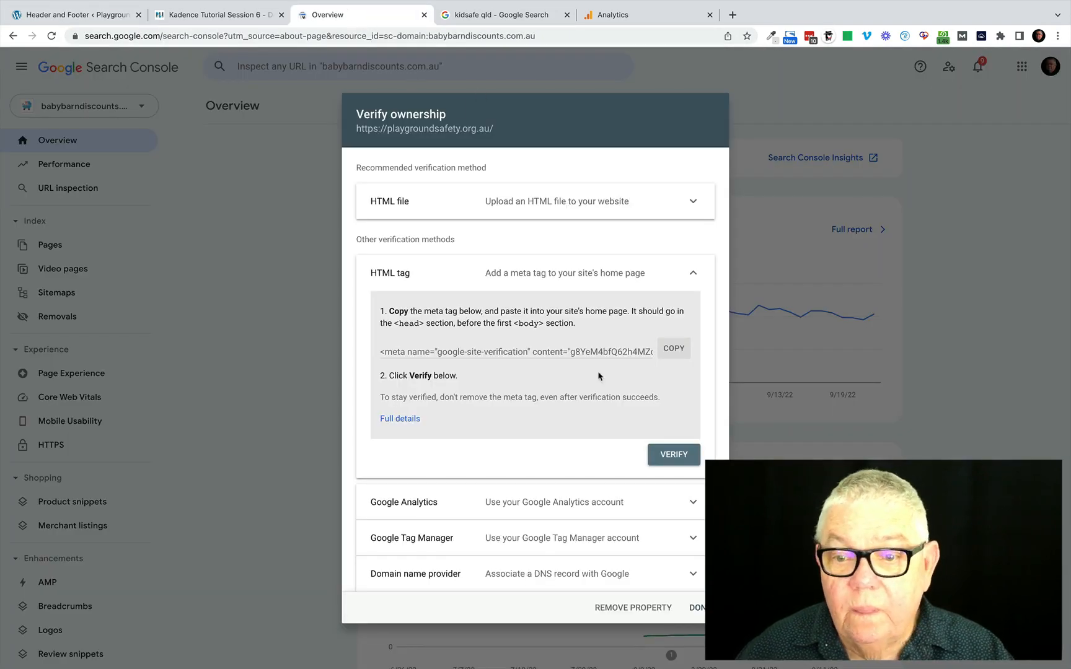
pyautogui.click(669, 456)
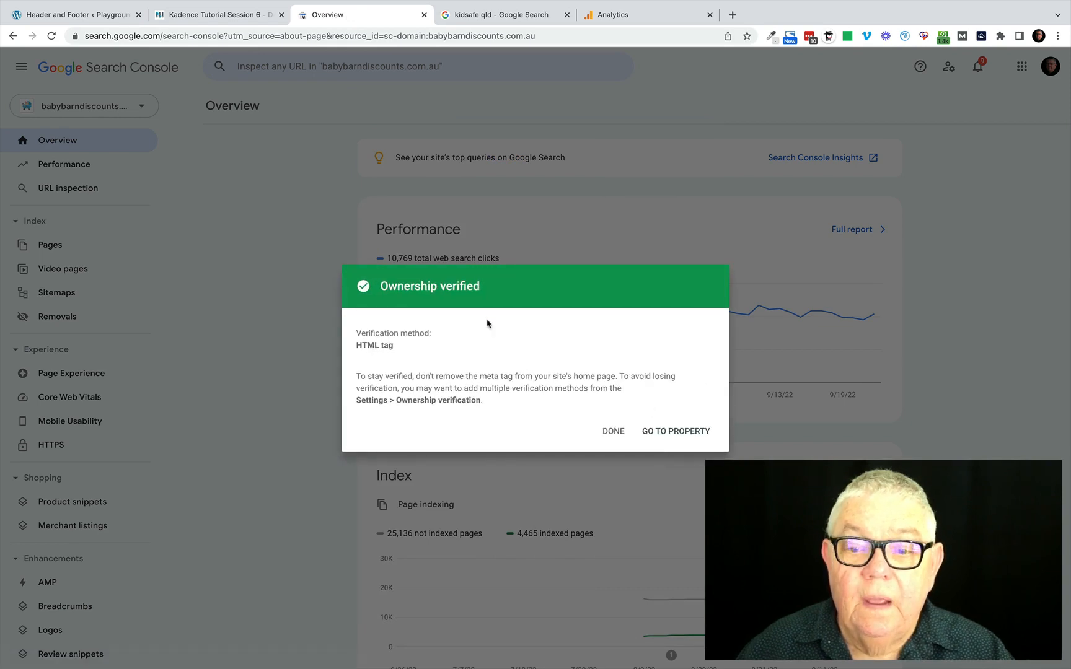
pyautogui.click(676, 431)
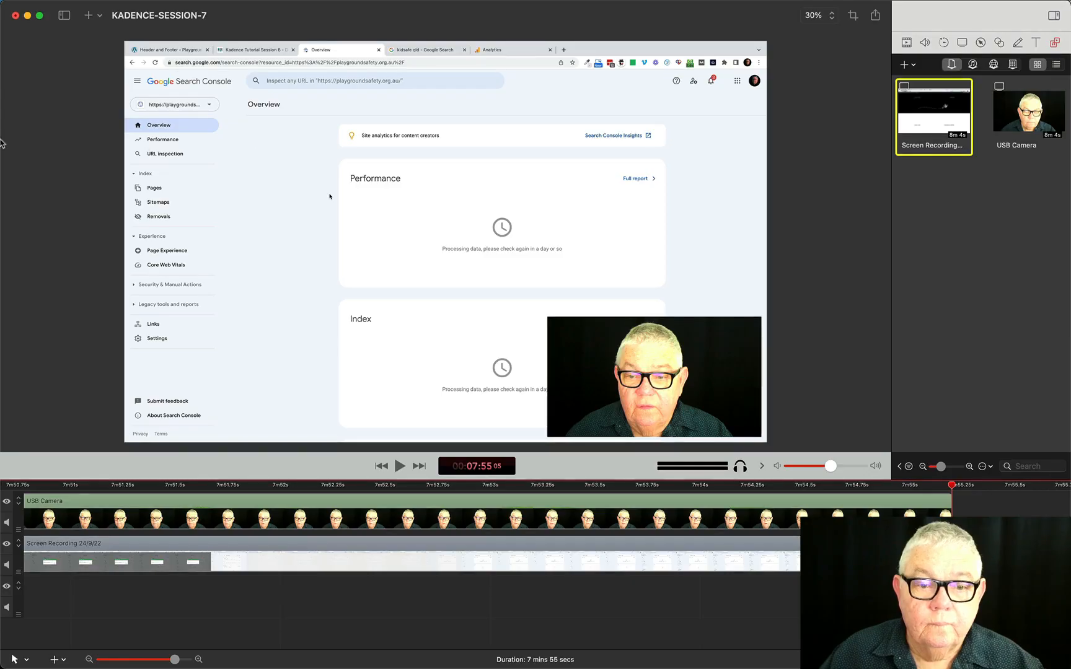
pyautogui.moveTo(2, 144)
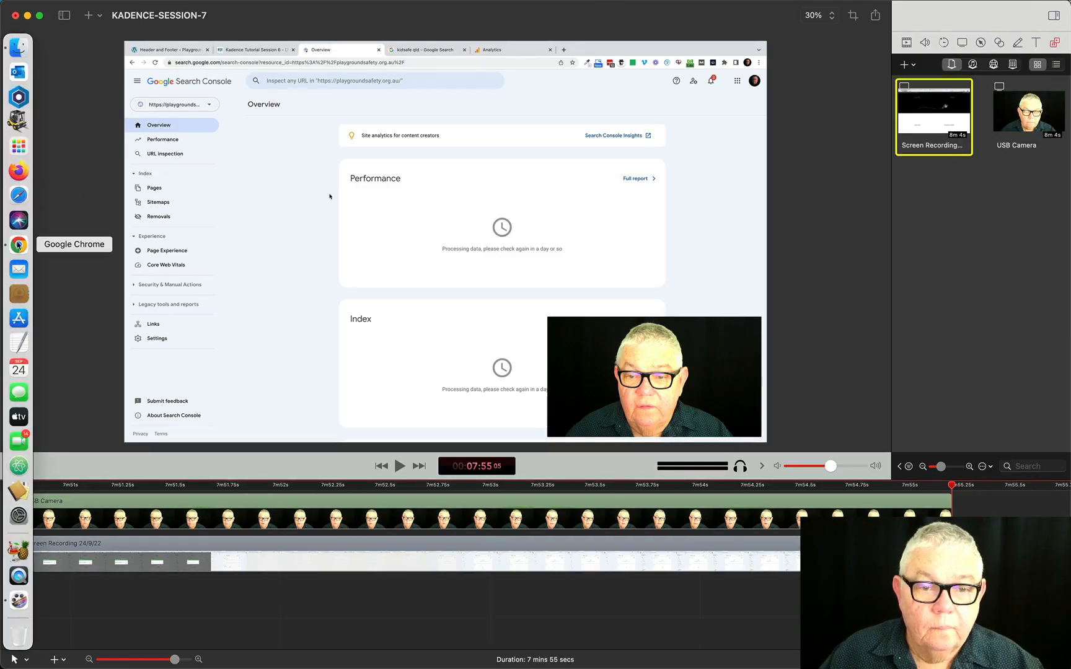
pyautogui.click(19, 247)
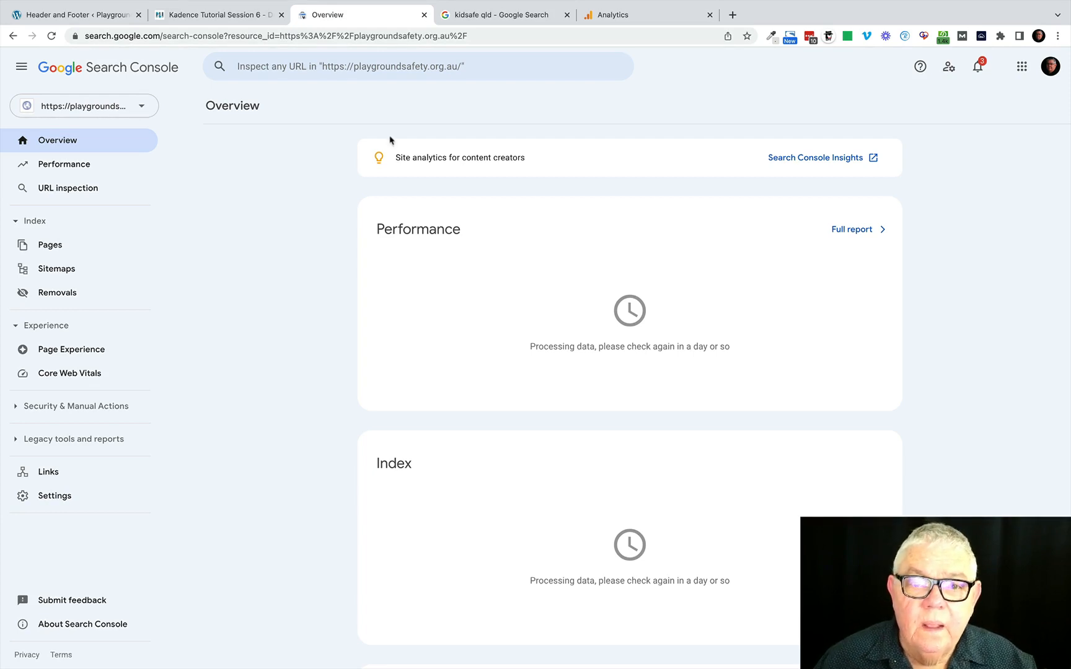
pyautogui.click(65, 16)
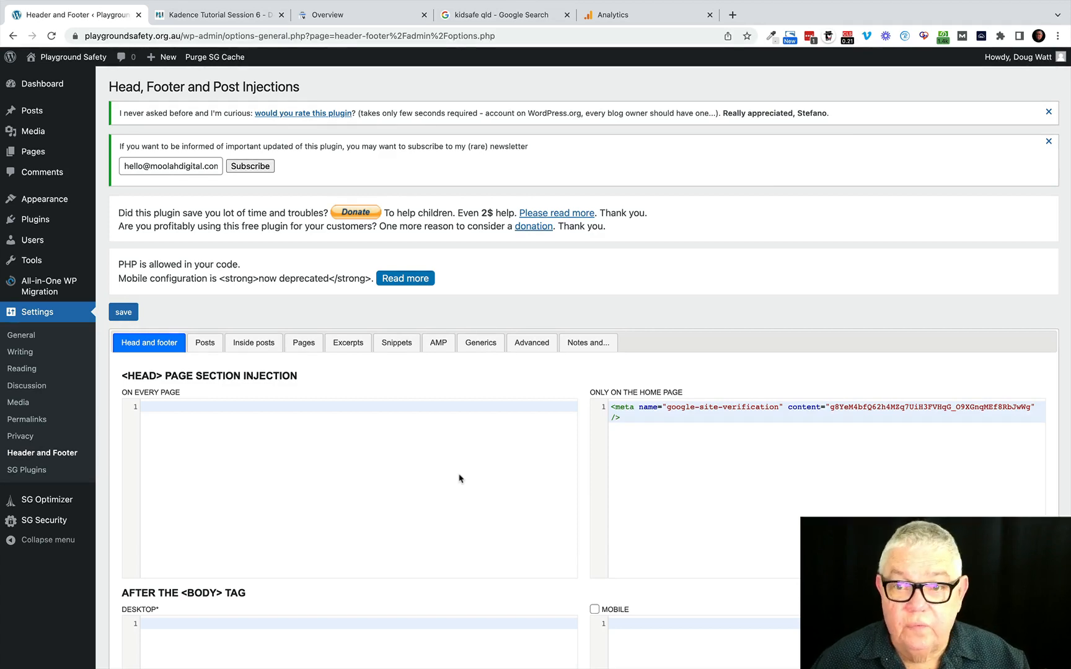
# Switch to Google Analytics and open the All Web Site Data view of Baby Barn Admin's Universal Analytics property for babybarndiscounts.com.au.
pyautogui.click(628, 14)
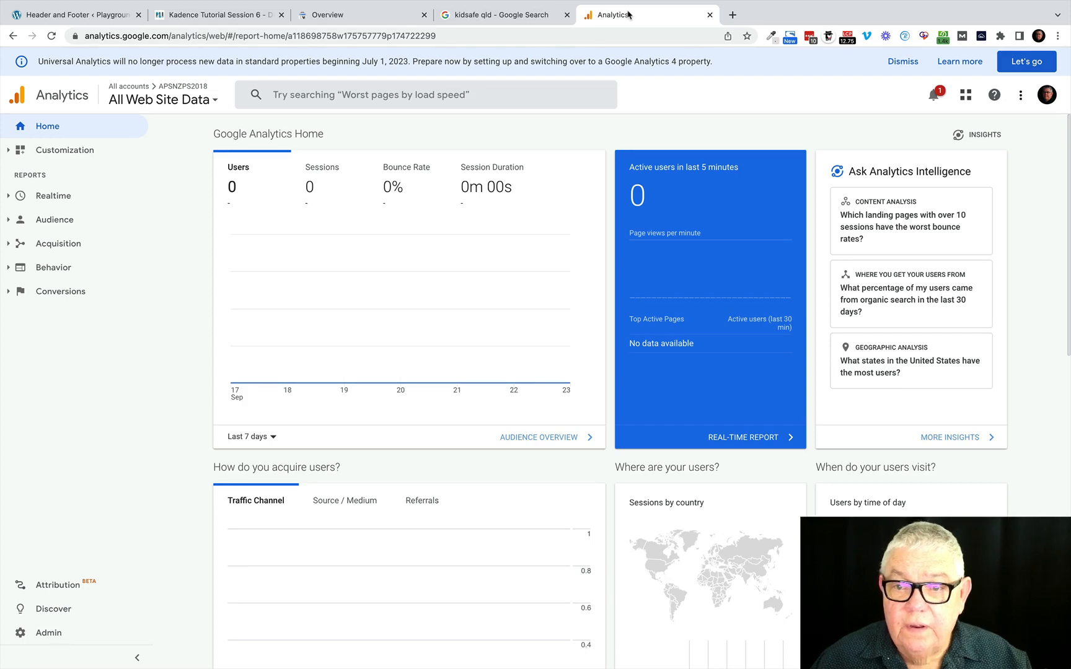
pyautogui.click(185, 98)
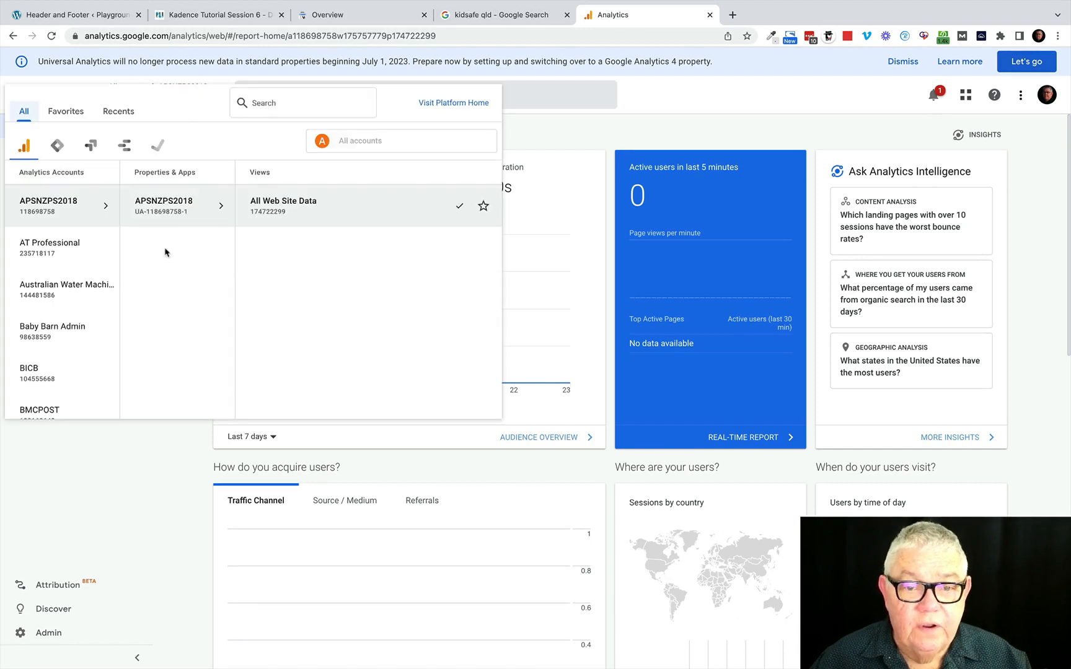
pyautogui.click(54, 330)
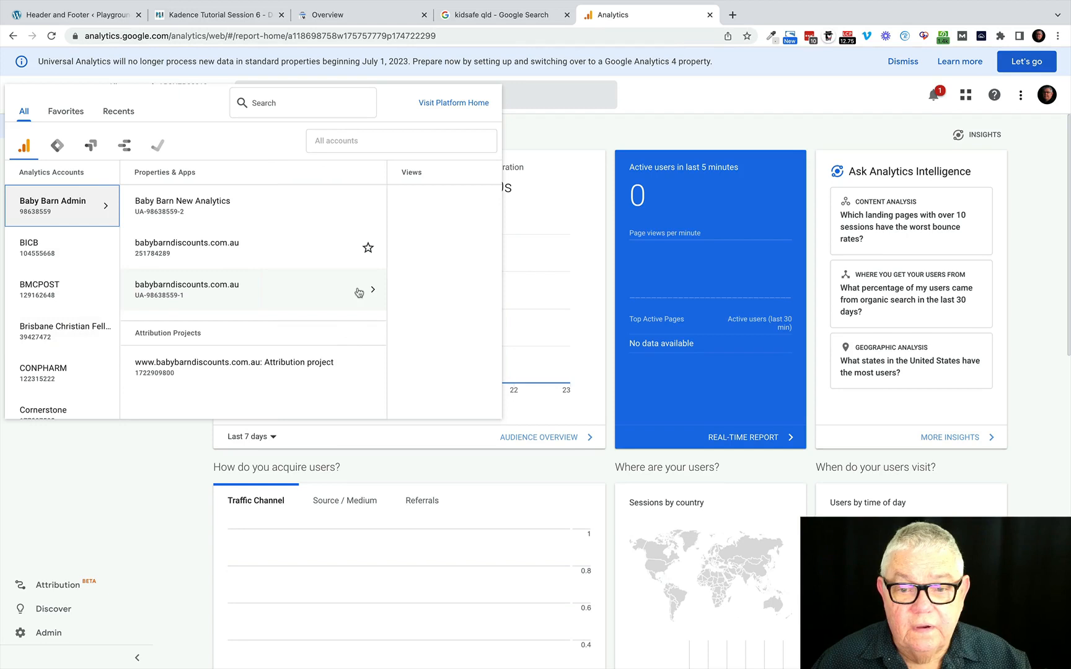
pyautogui.click(226, 290)
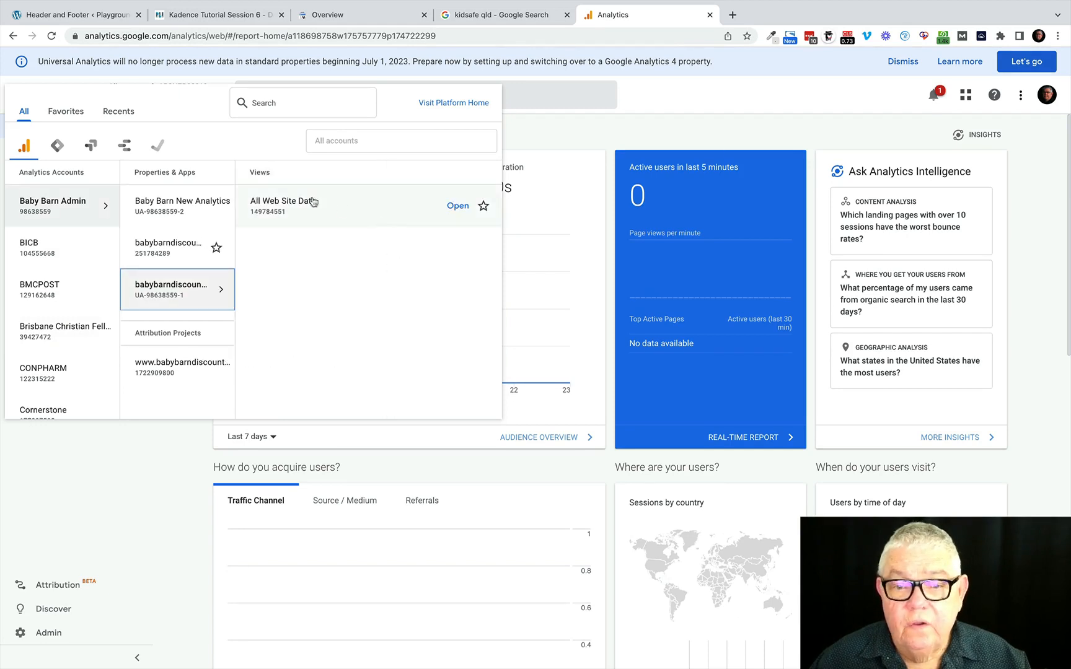
pyautogui.click(299, 198)
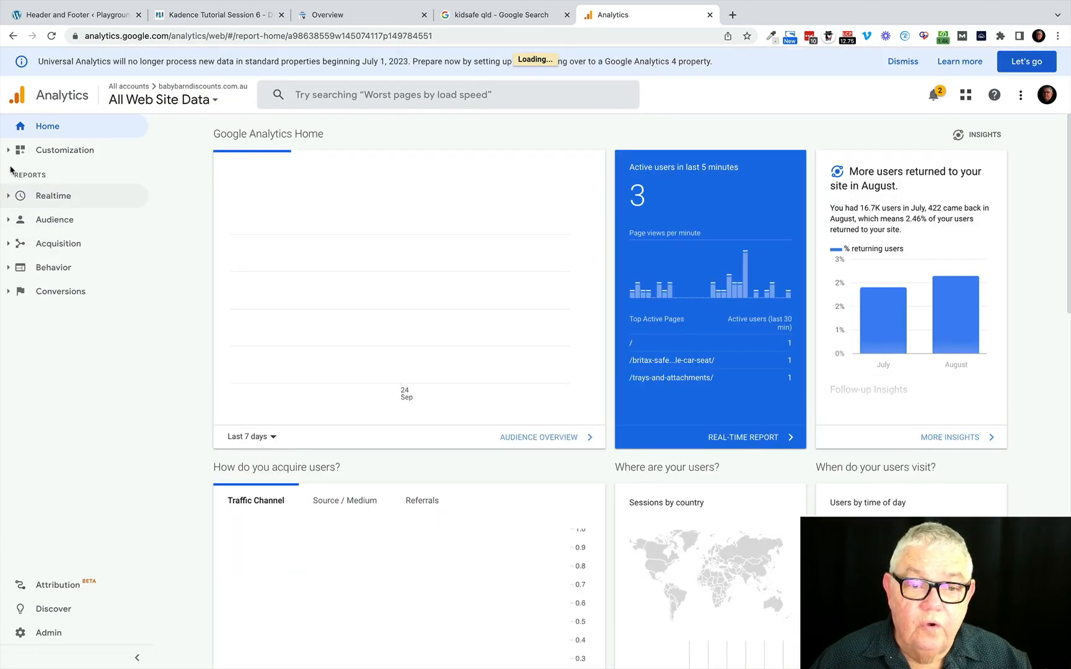
# Examine the Realtime overview report and the Audience overview report with its daily user graph.
pyautogui.click(17, 197)
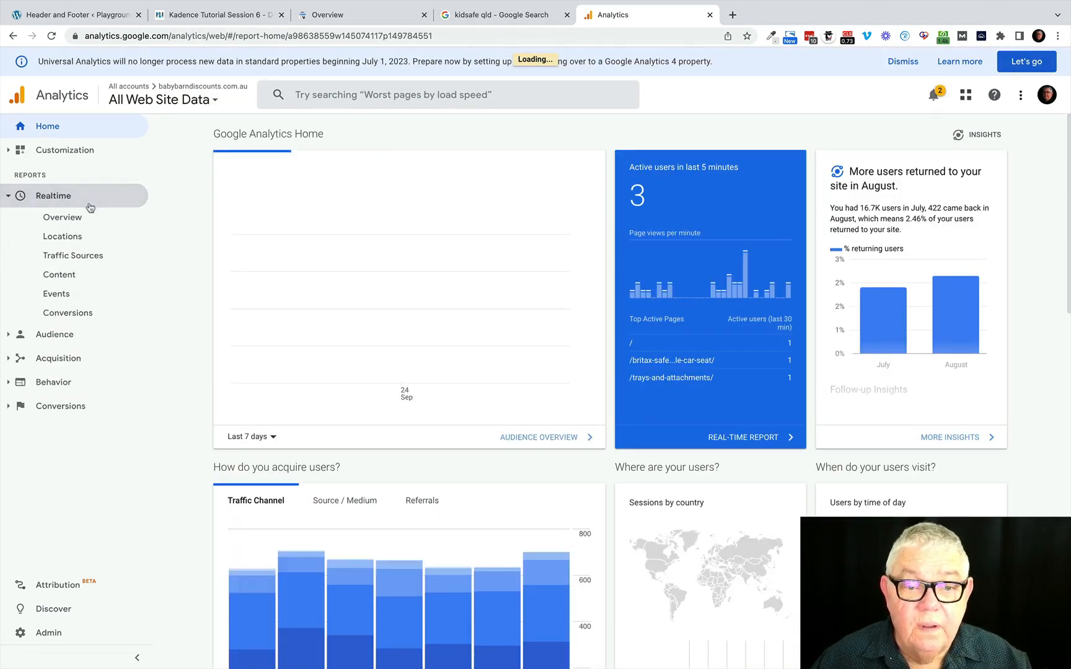
pyautogui.click(72, 221)
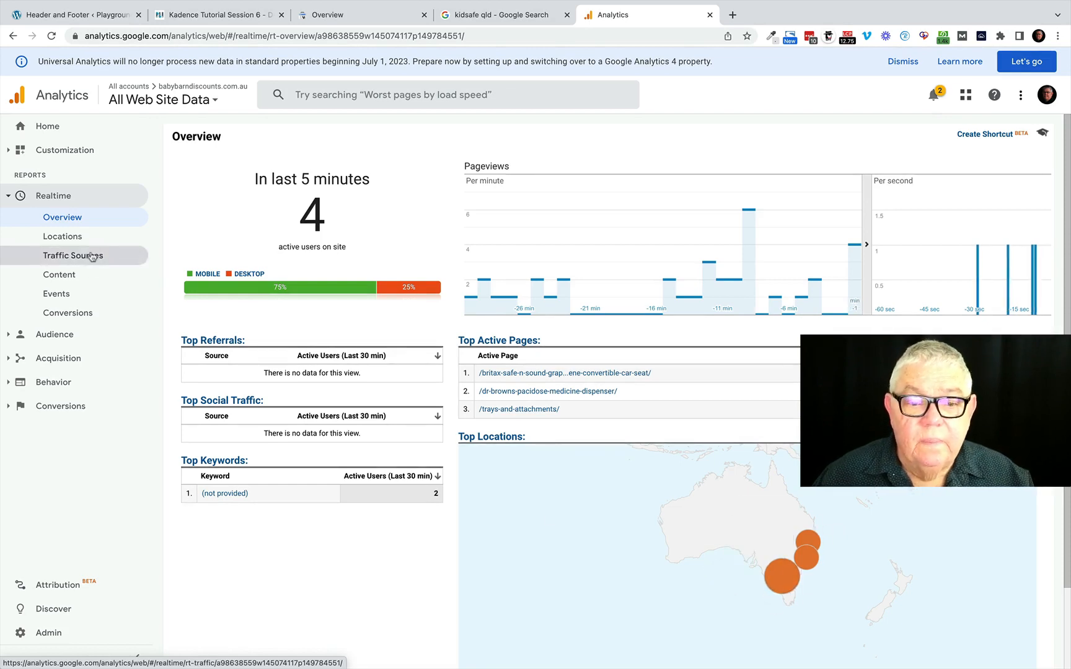
pyautogui.click(65, 336)
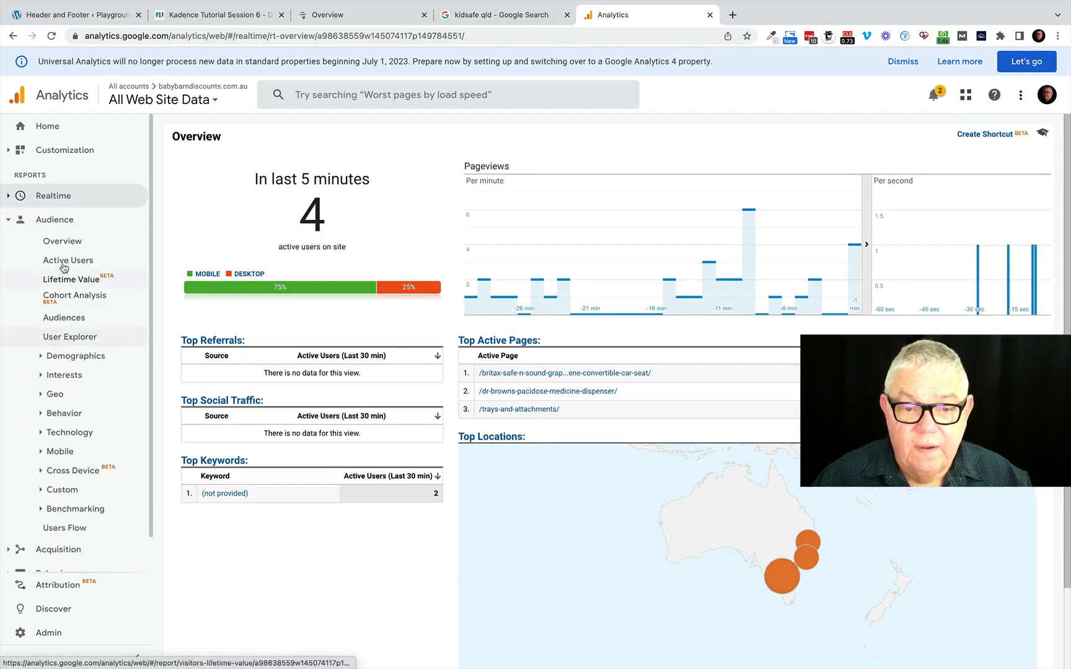
pyautogui.click(62, 242)
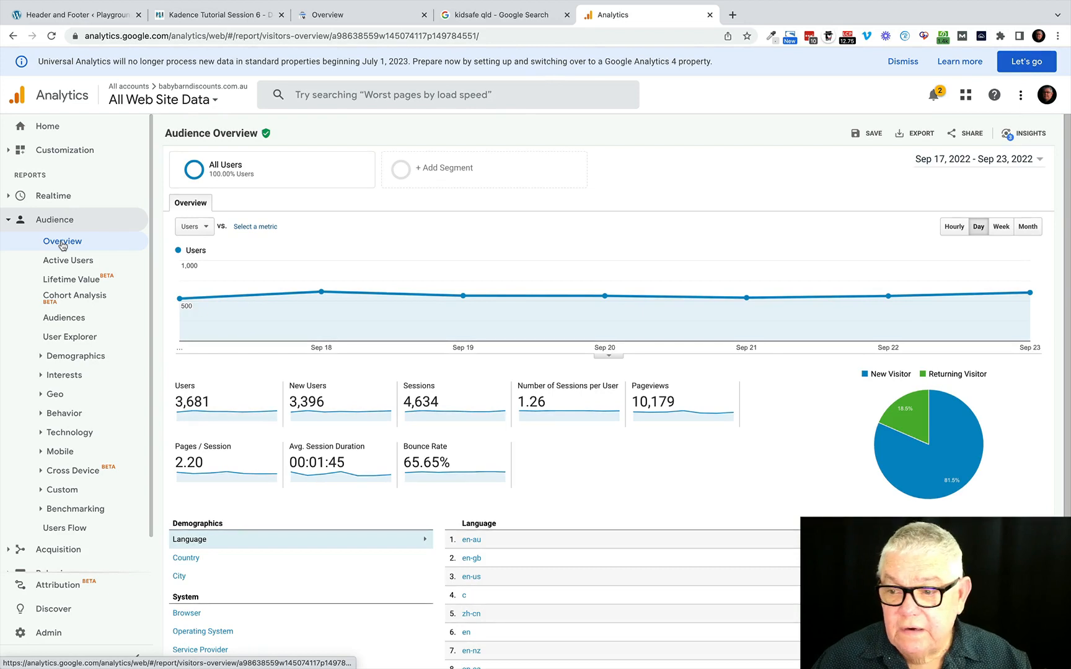
pyautogui.moveTo(321, 293)
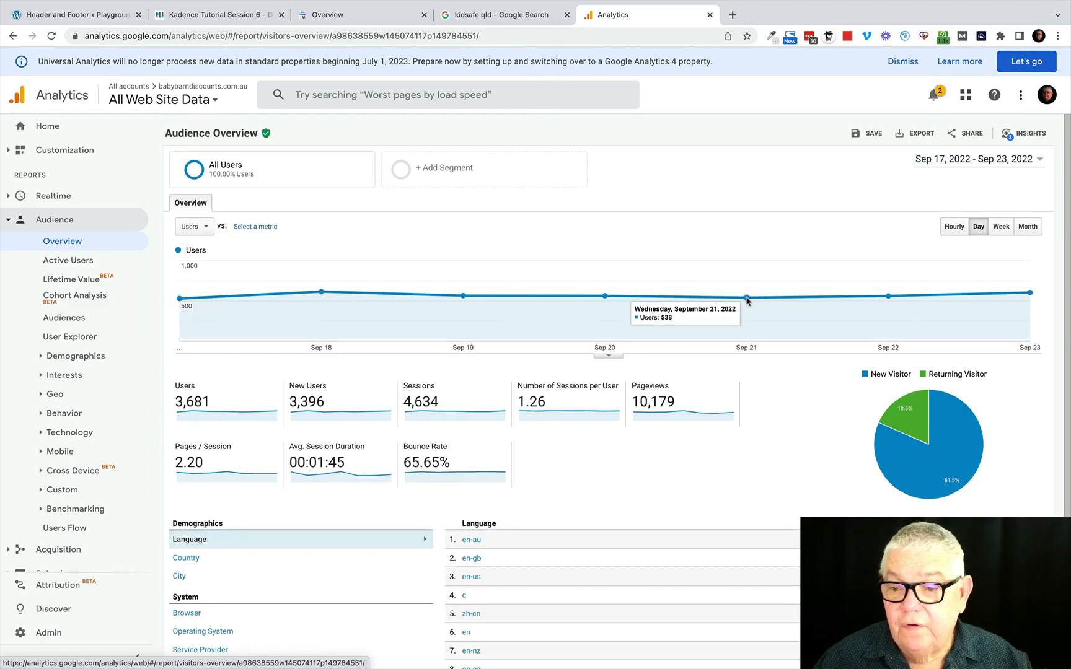
pyautogui.moveTo(749, 328)
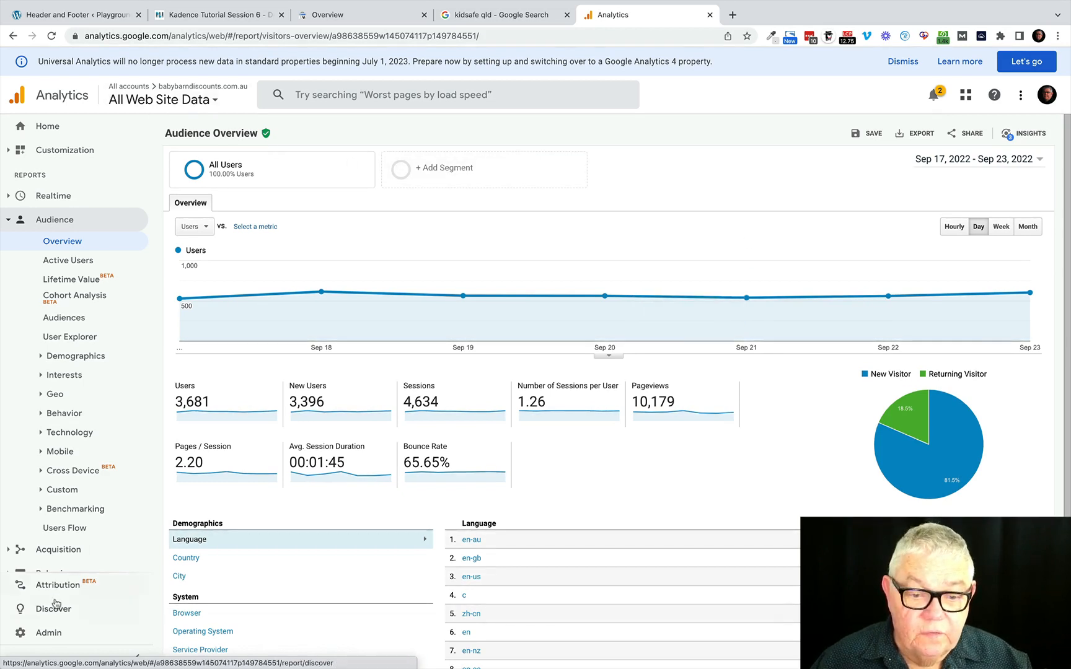
# Open the Analytics admin page and start creating a new account.
pyautogui.click(49, 633)
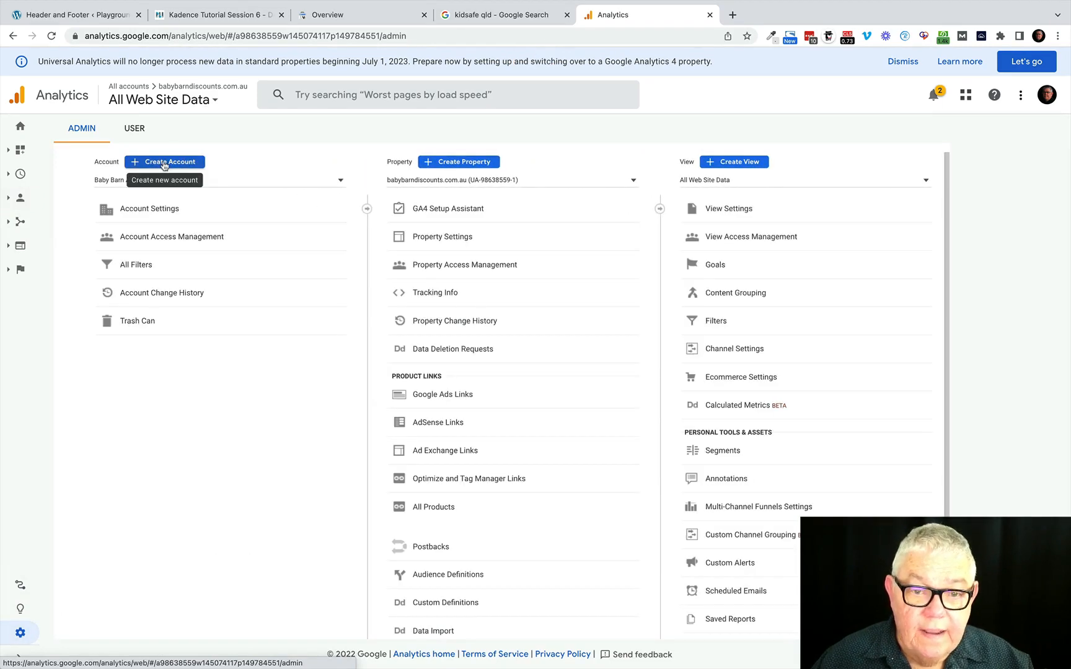
pyautogui.click(341, 183)
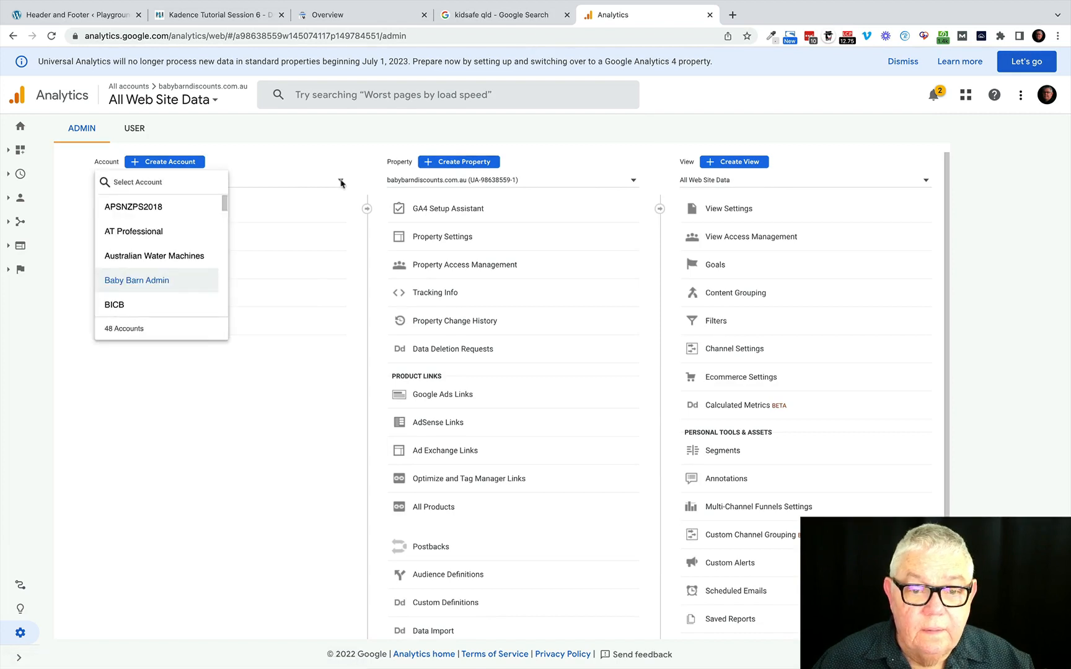
pyautogui.click(149, 166)
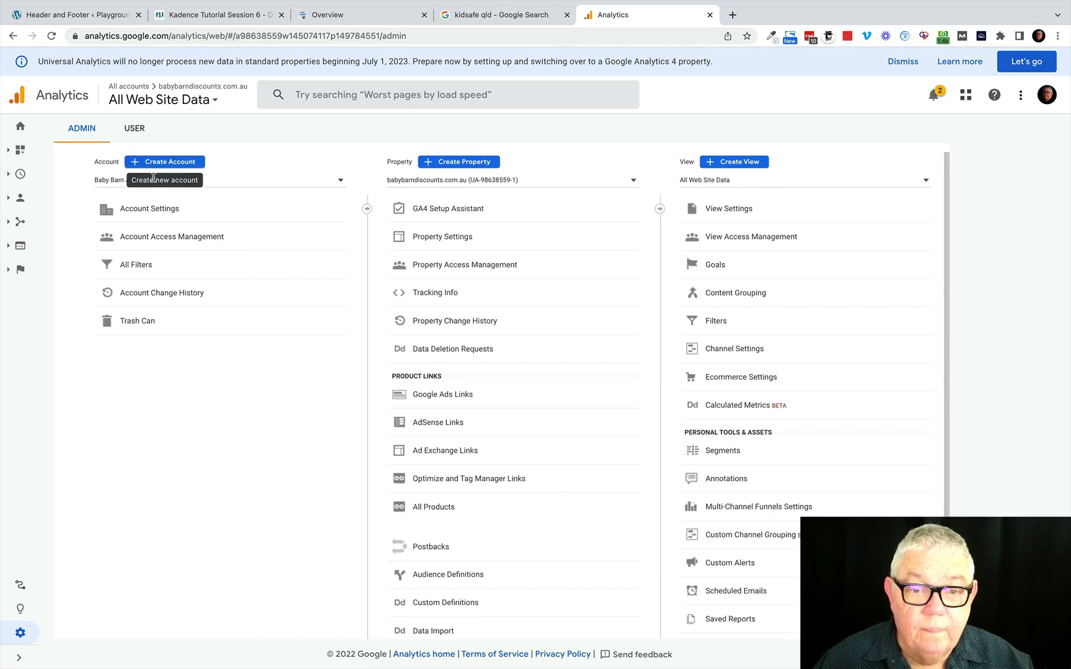
pyautogui.click(156, 164)
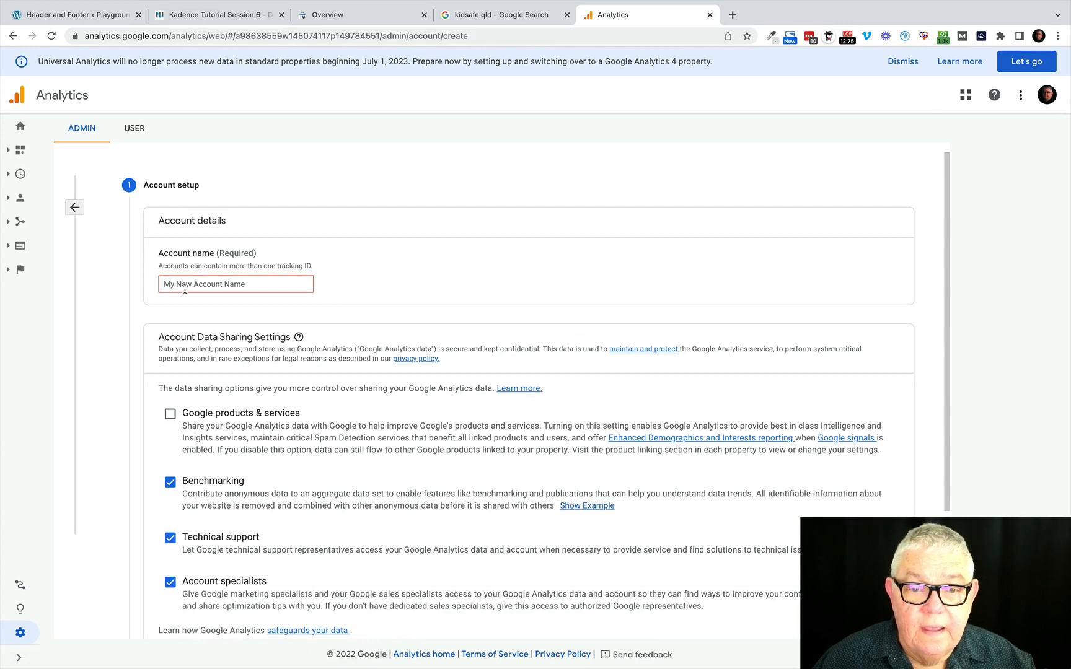
# Name the new account Playground Safety, keep the default data sharing settings, and continue to property setup.
pyautogui.click(180, 288)
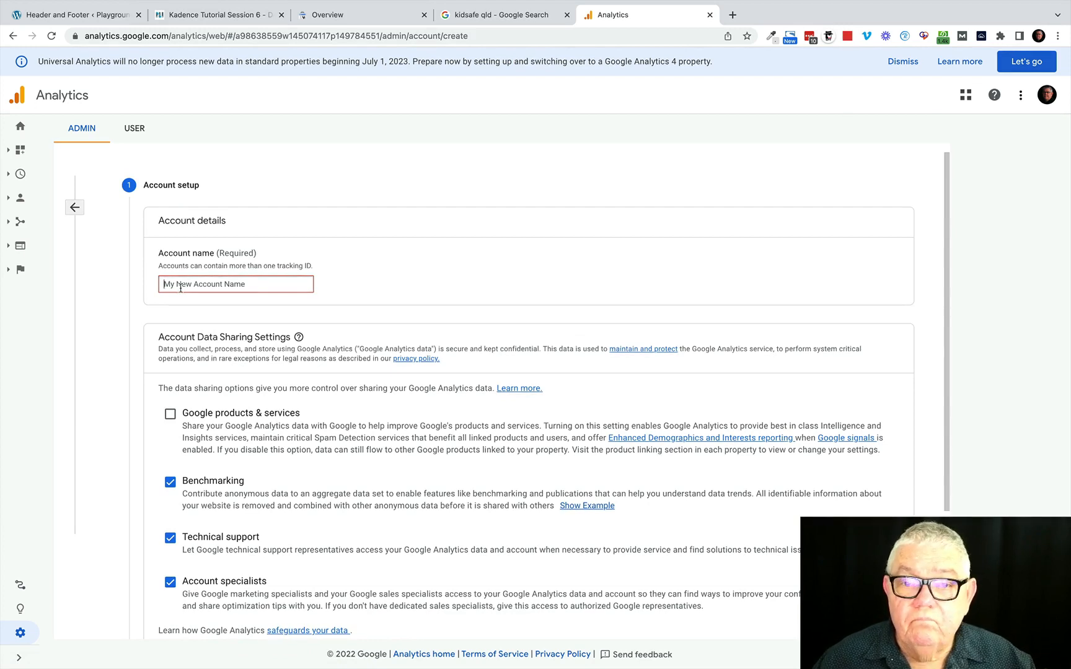
pyautogui.write('Pla')
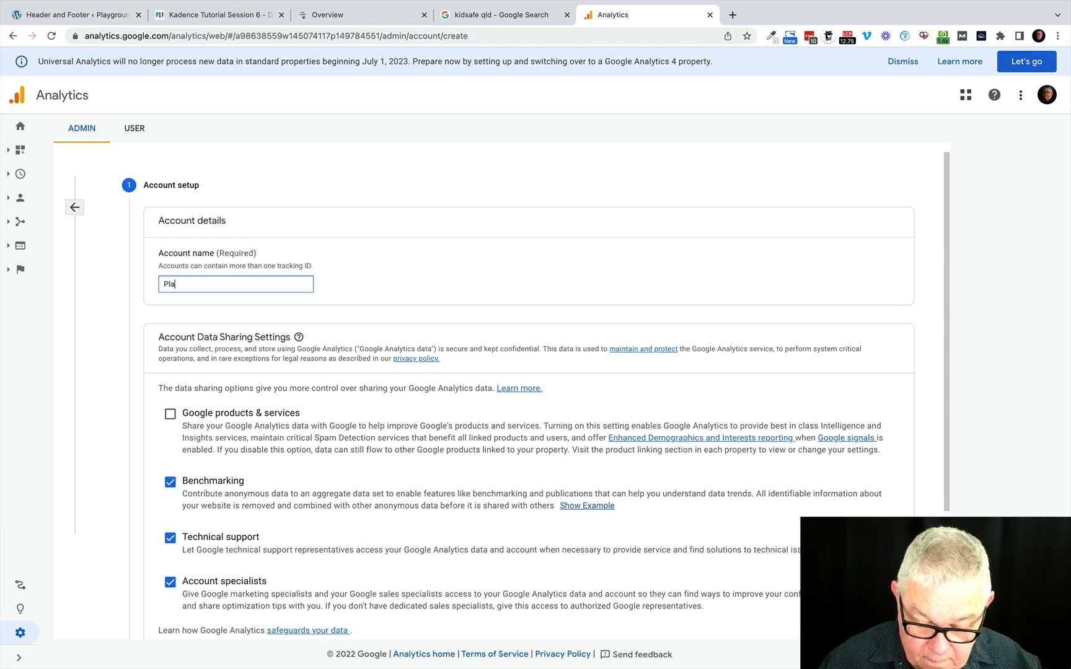
pyautogui.write('ygrou')
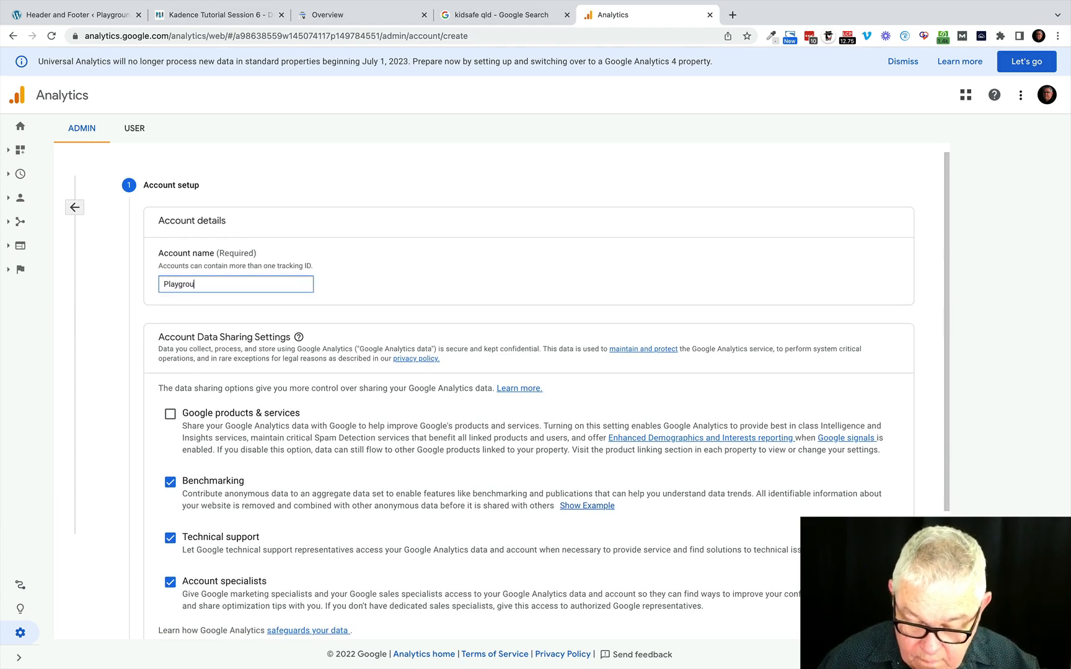
pyautogui.write('nd Saf')
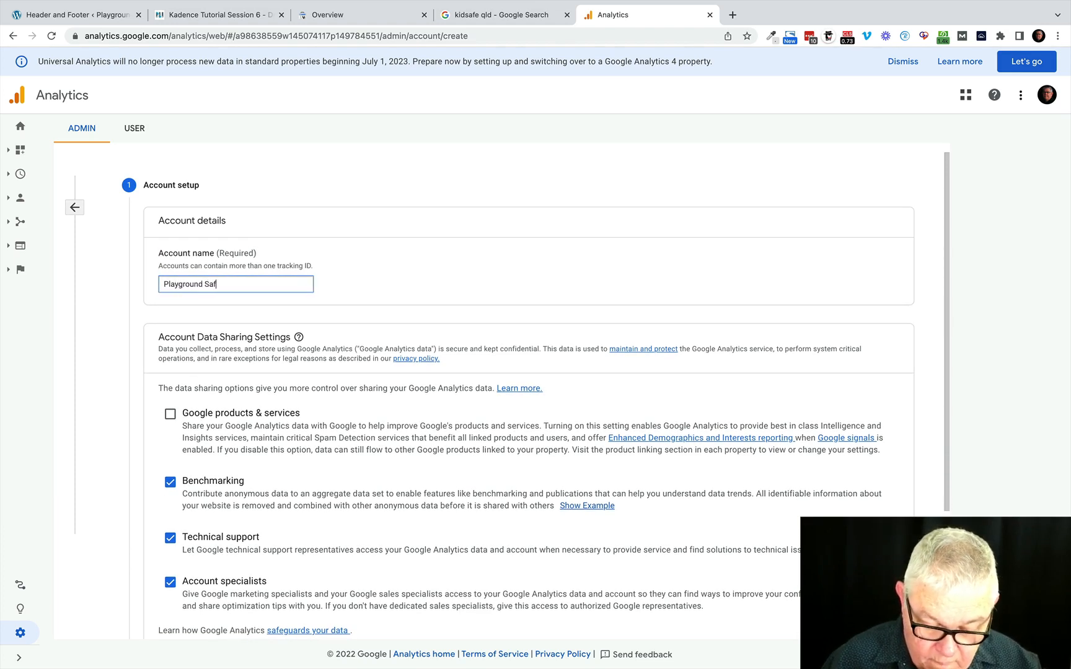
pyautogui.write('ety')
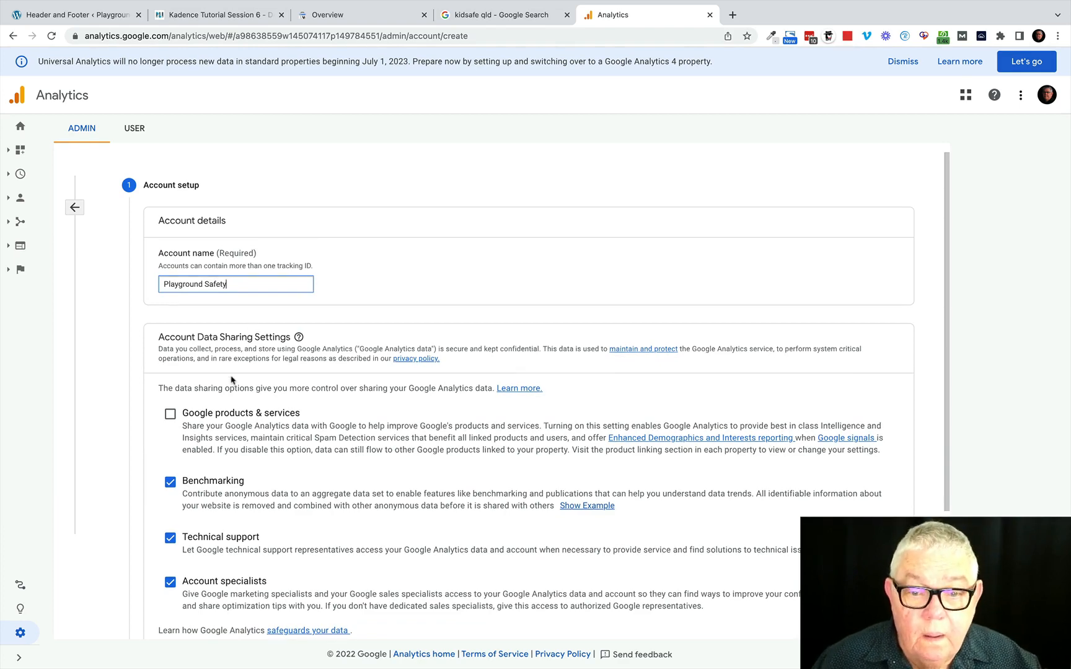
pyautogui.scroll(-3, 233, 441)
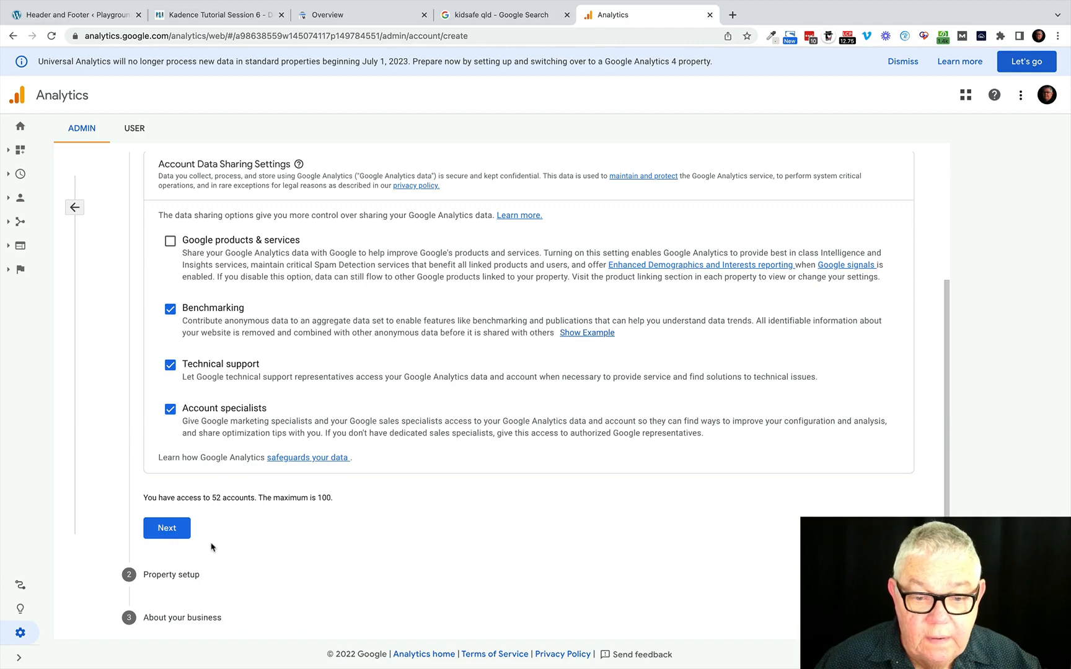
pyautogui.click(166, 528)
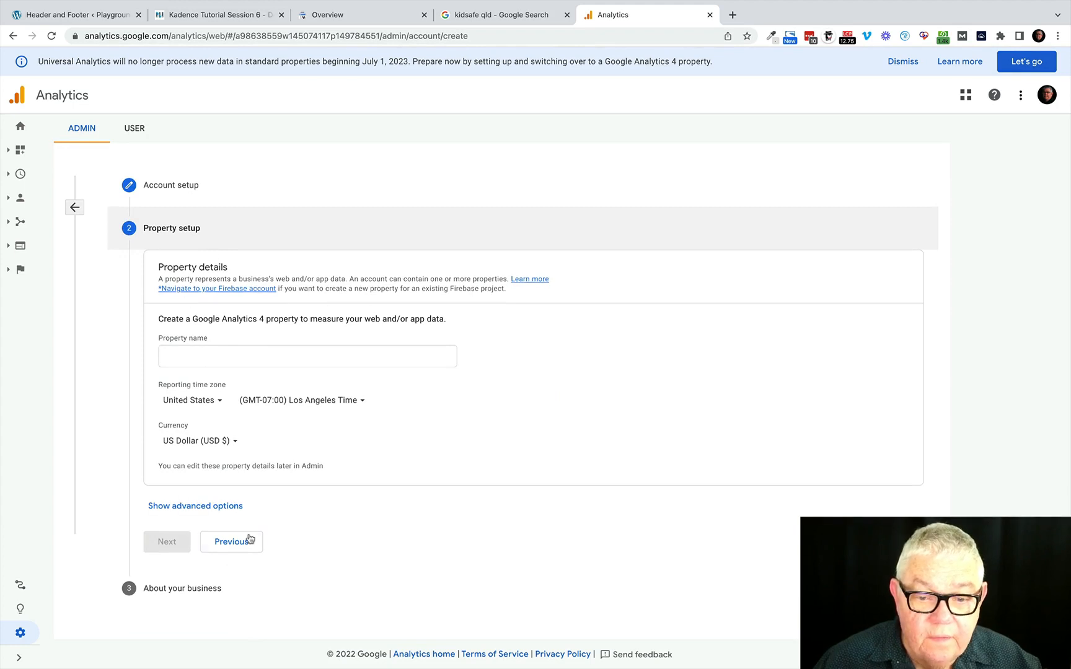
# Show the advanced property options and enable creating a Universal Analytics property.
pyautogui.click(196, 507)
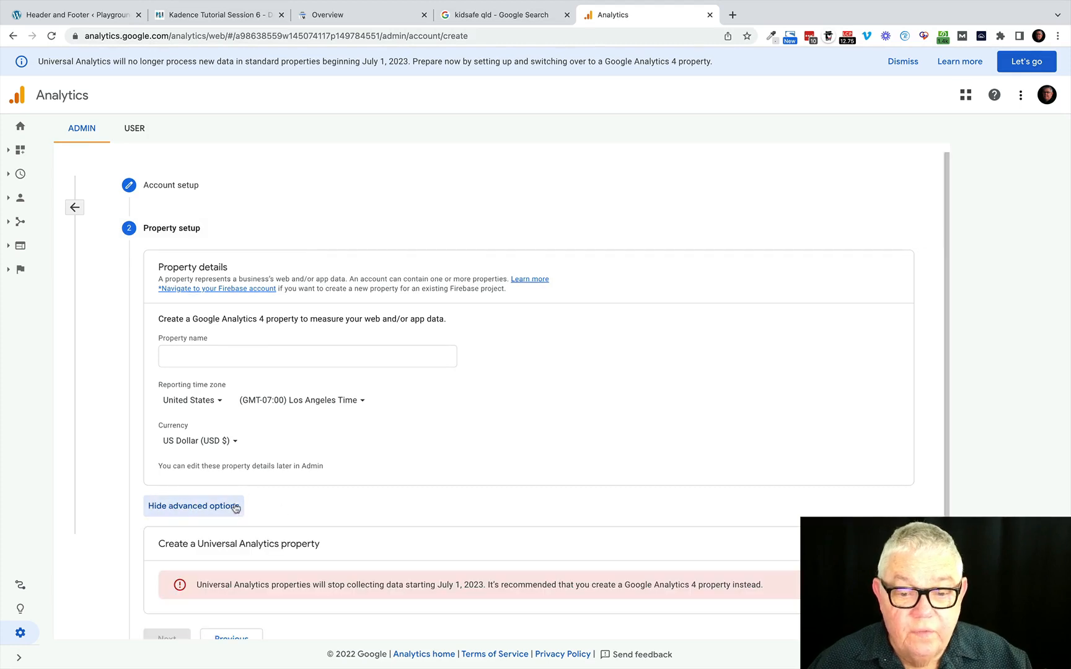
pyautogui.scroll(-2, 376, 541)
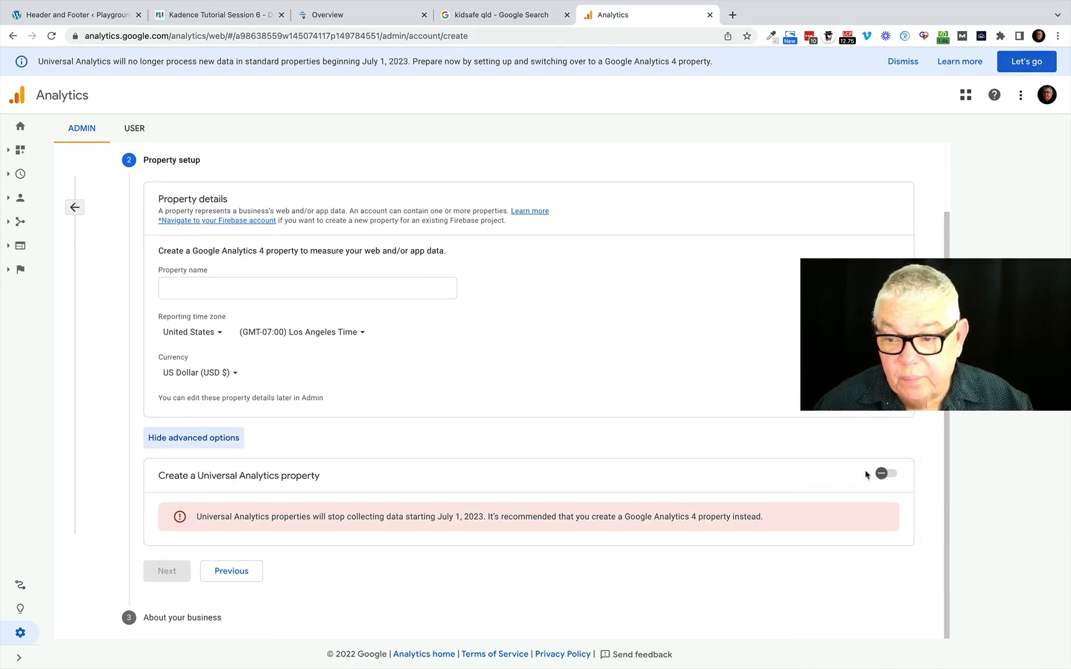
pyautogui.click(888, 475)
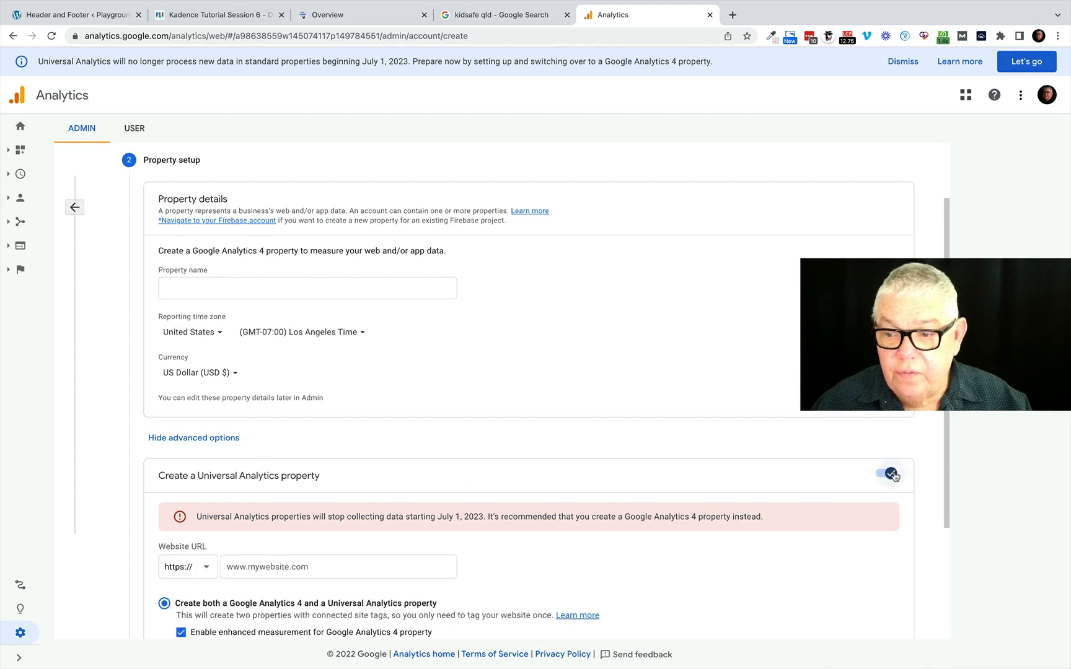
# Copy the site address from the WordPress admin page's URL and paste it as the Universal Analytics property's website URL.
pyautogui.scroll(-3, 383, 518)
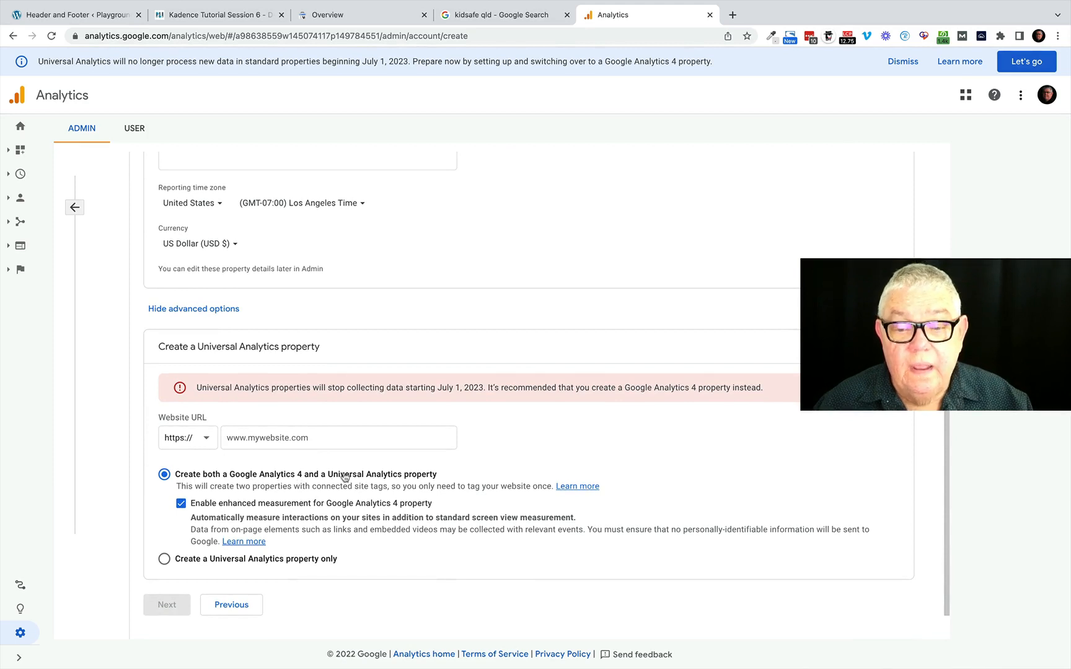
pyautogui.click(320, 439)
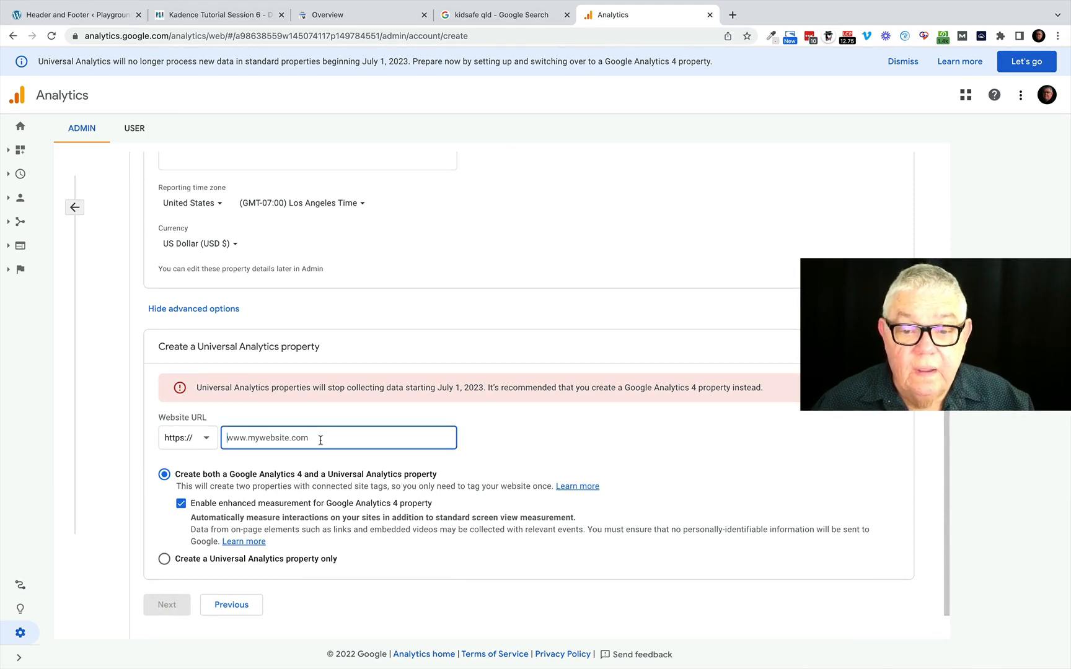
pyautogui.click(87, 19)
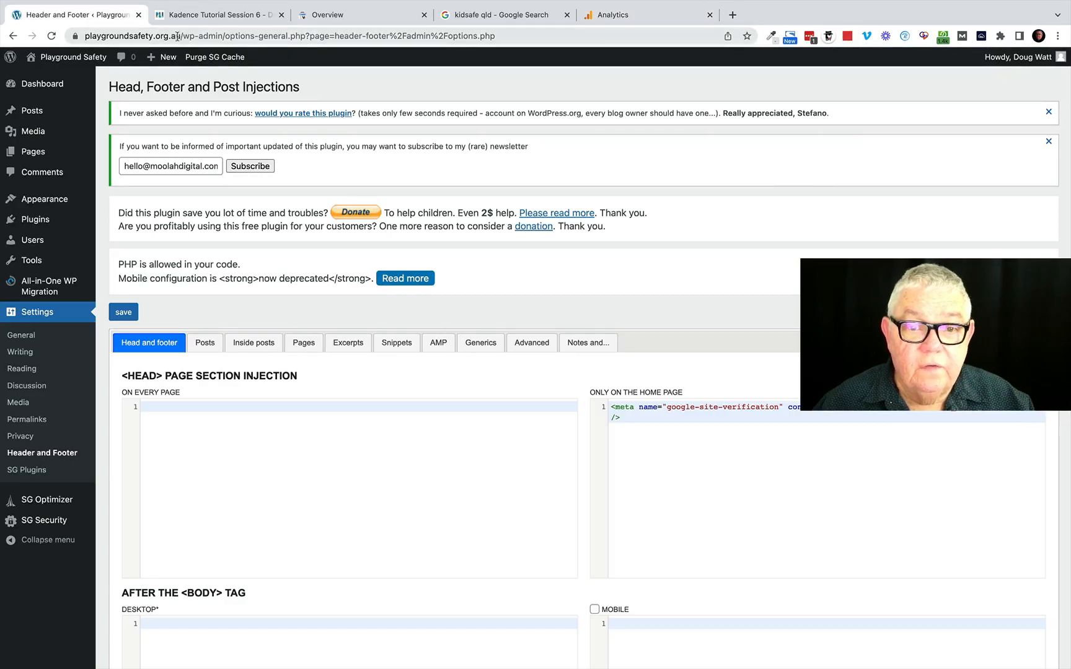
pyautogui.moveTo(181, 36); pyautogui.dragTo(84, 37)
pyautogui.press('super+c')
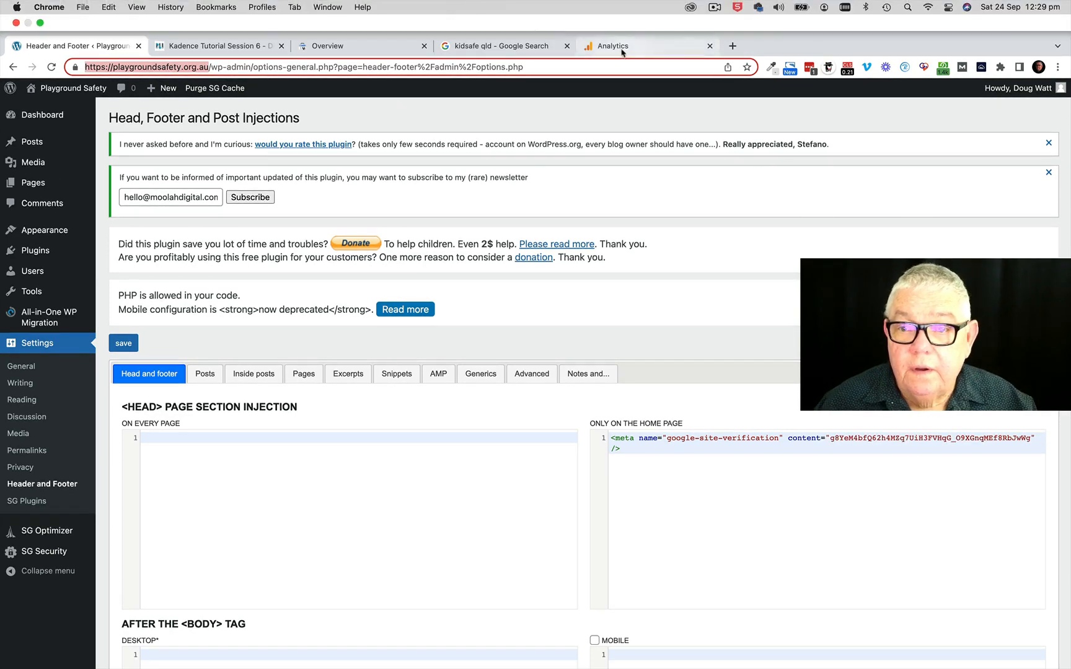
pyautogui.click(622, 50)
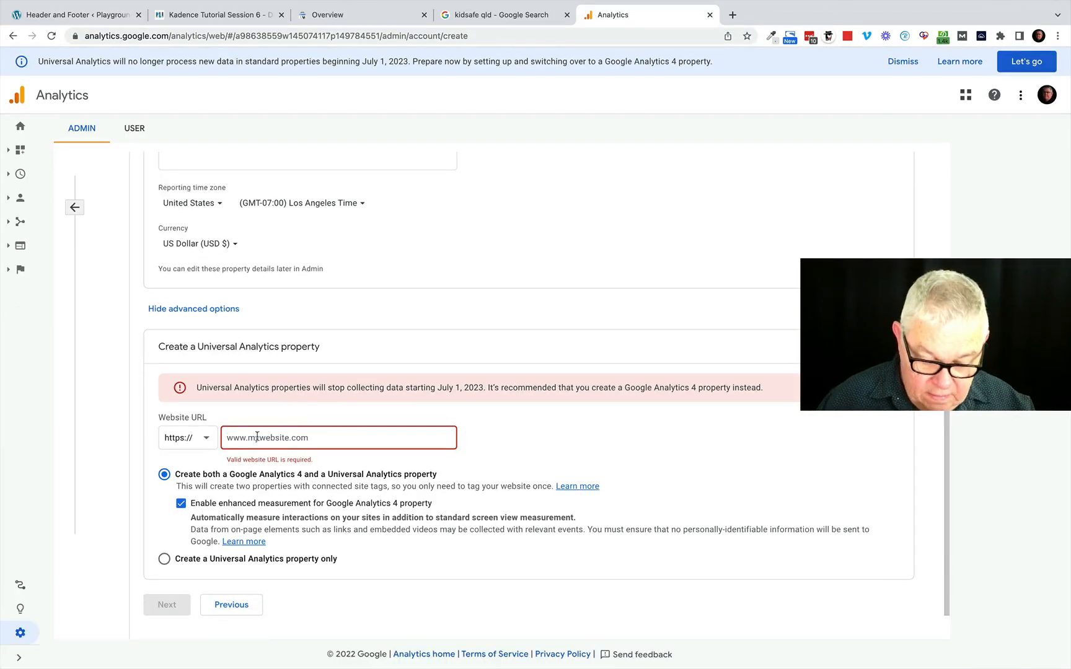
pyautogui.press('super+v')
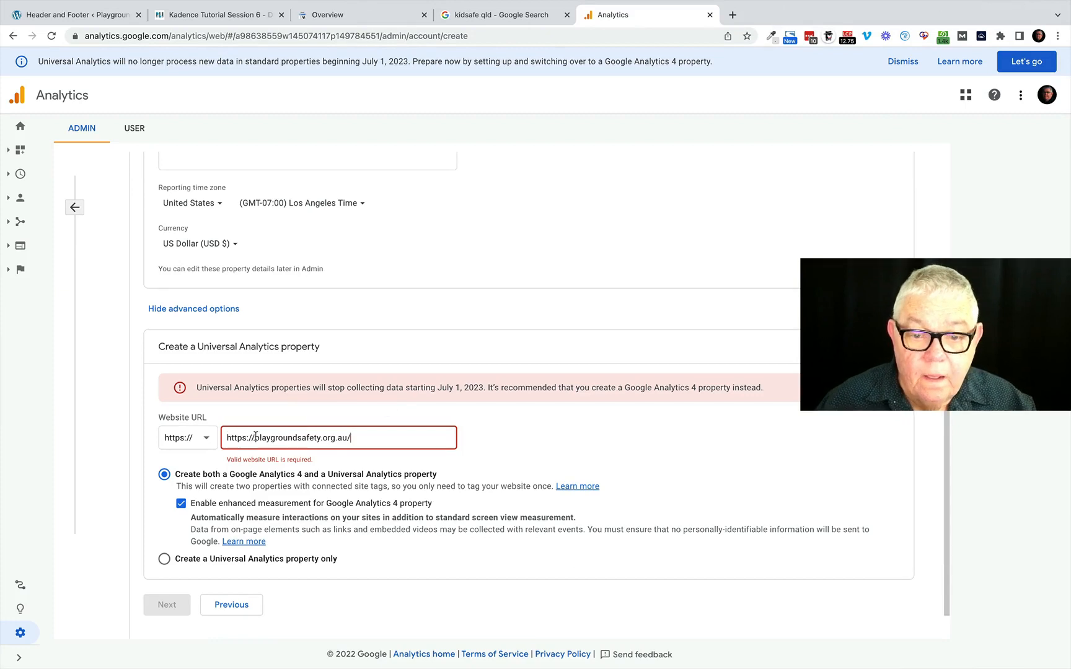
pyautogui.click(333, 441)
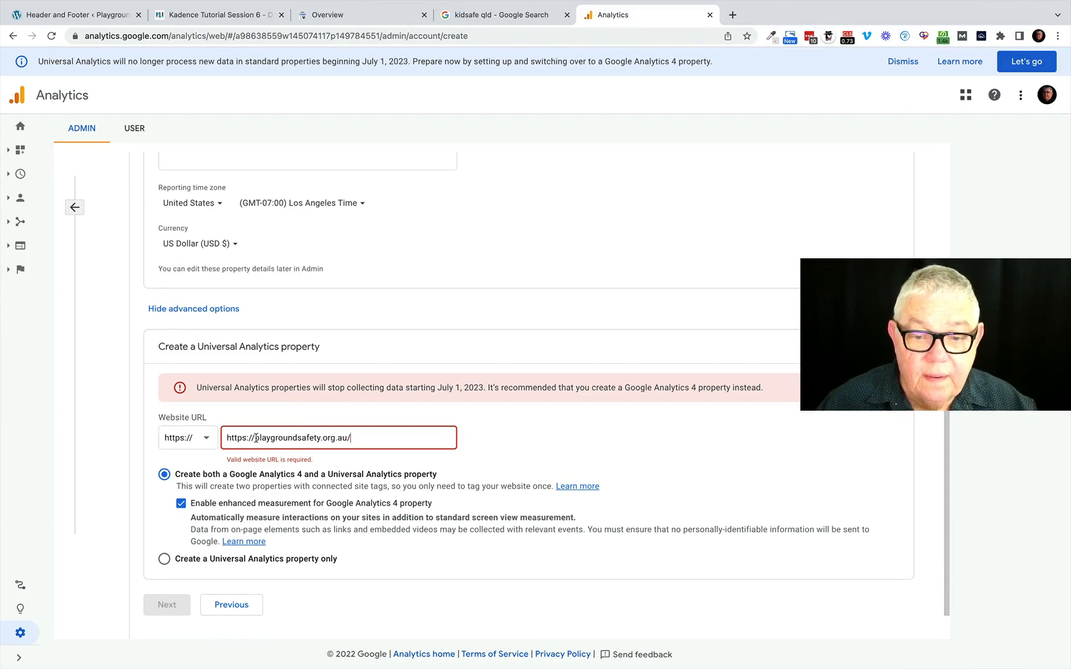
pyautogui.moveTo(256, 439); pyautogui.dragTo(204, 438)
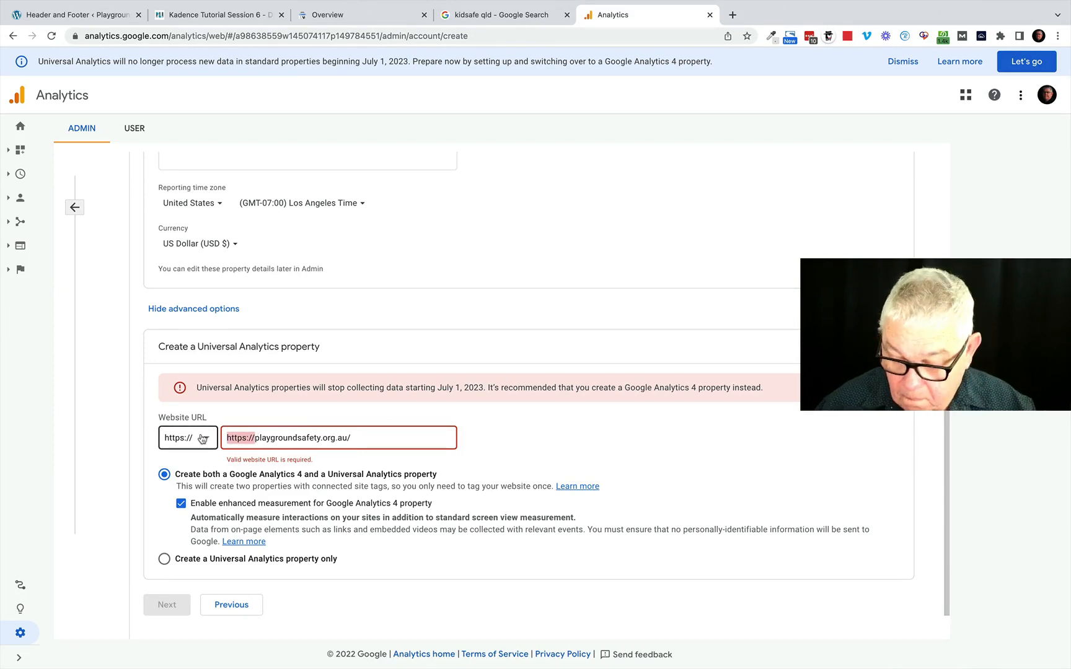
pyautogui.press('BackSpace')
pyautogui.click(538, 442)
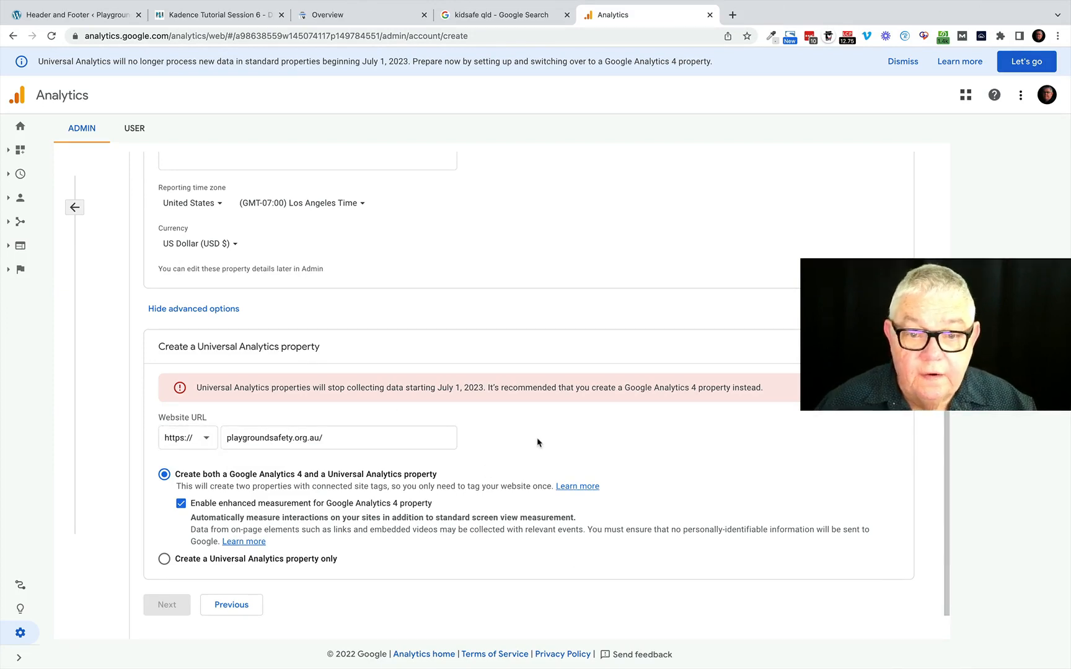
# Set the property's currency to Australian Dollar (AUD A$) and name the property Playground Safety.
pyautogui.click(206, 245)
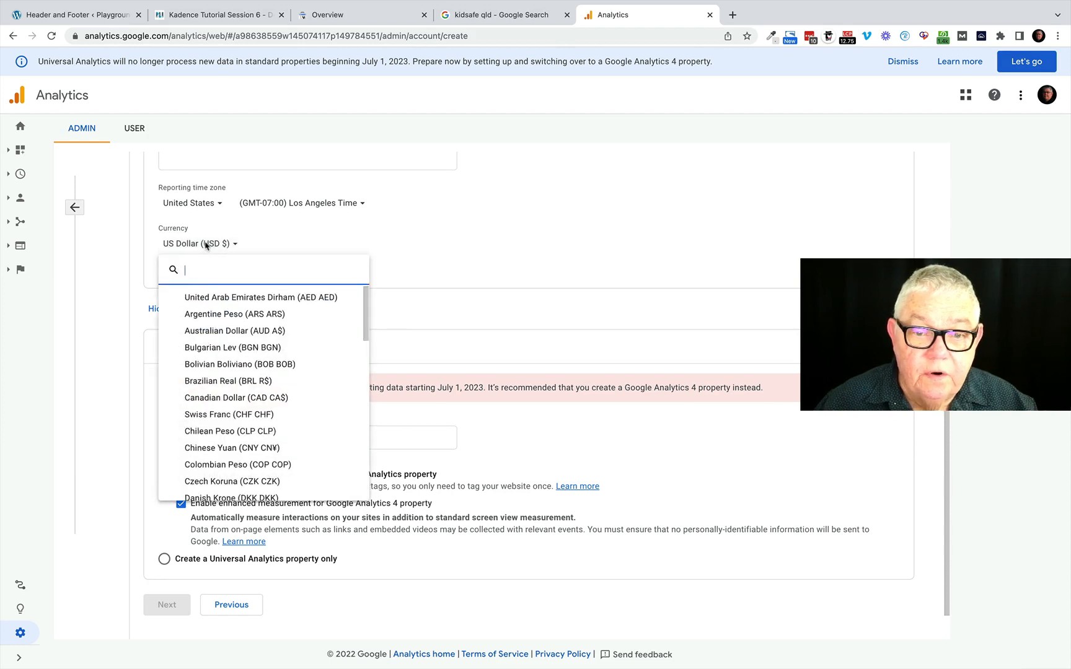
pyautogui.click(224, 332)
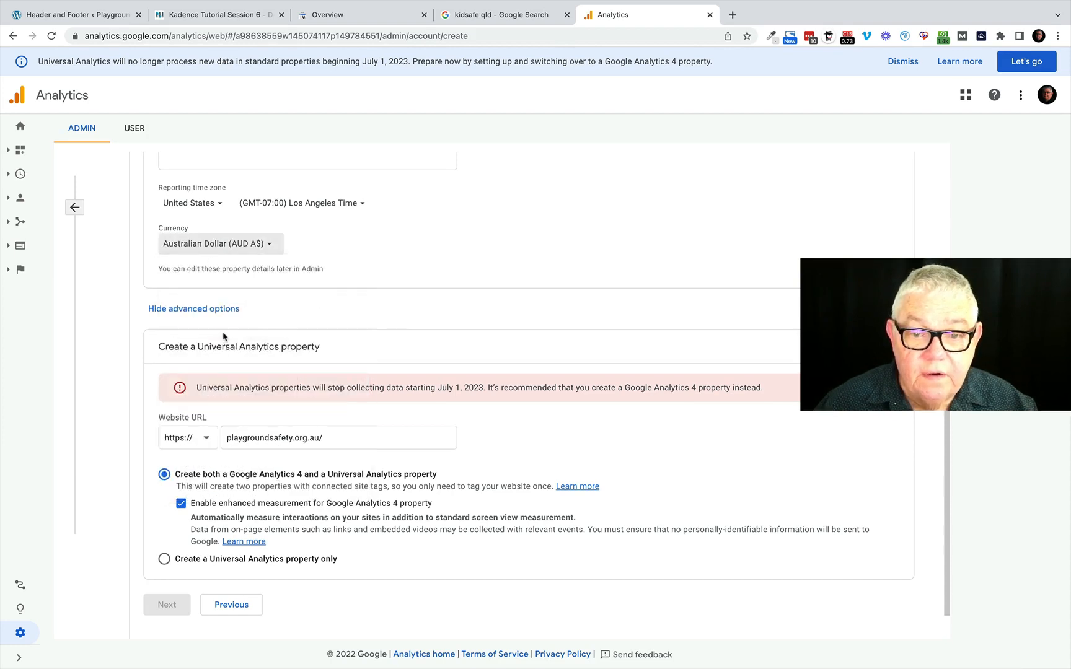
pyautogui.scroll(3, 409, 260)
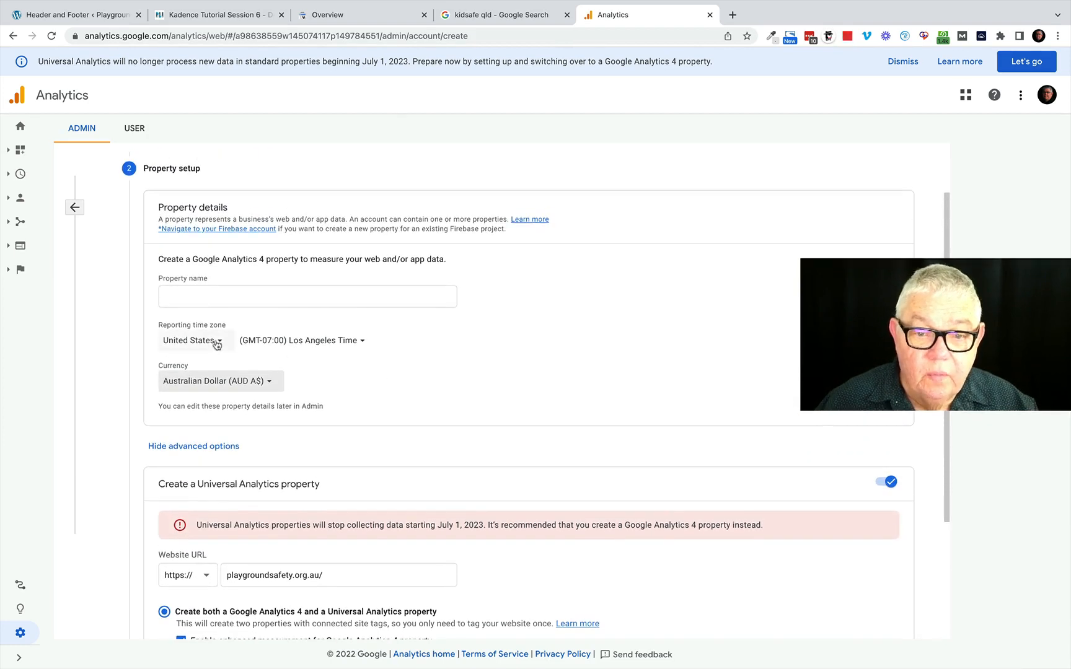
pyautogui.click(181, 297)
pyautogui.click(170, 296)
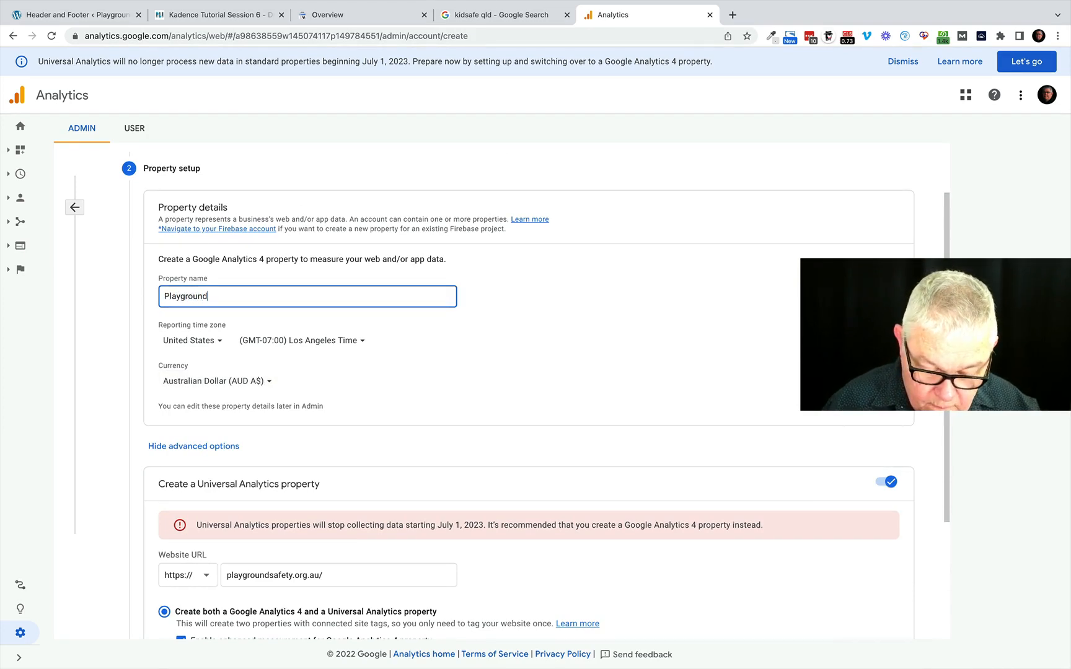
pyautogui.write('Playground Safety')
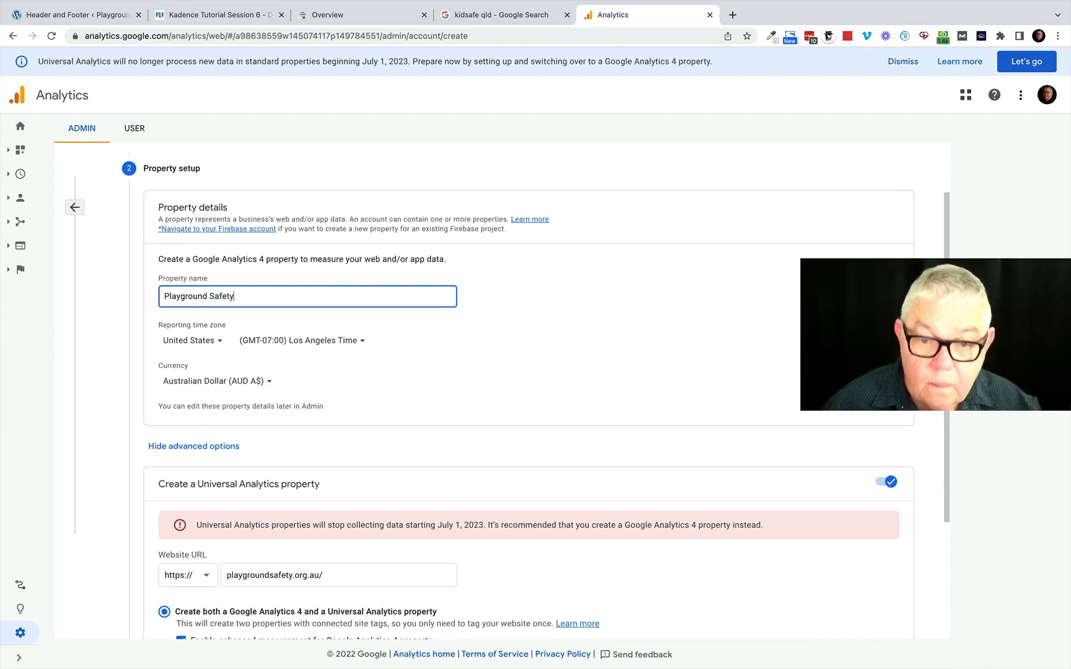
# Set the reporting time zone to Australia, (GMT+10:00) Brisbane Time, and continue to the business information.
pyautogui.click(190, 343)
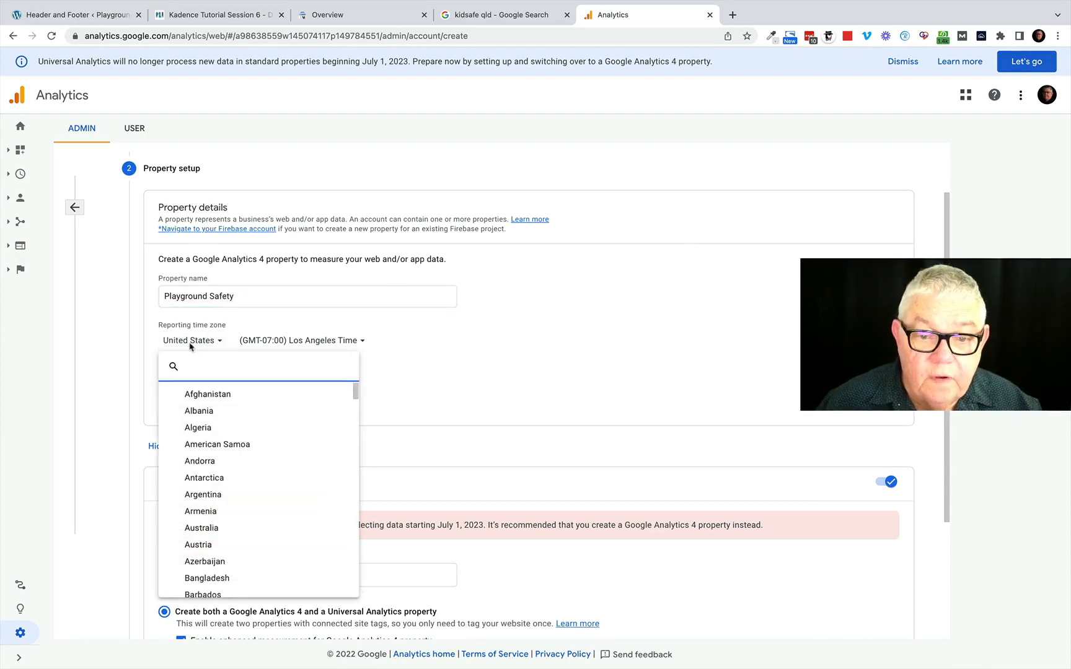
pyautogui.click(209, 527)
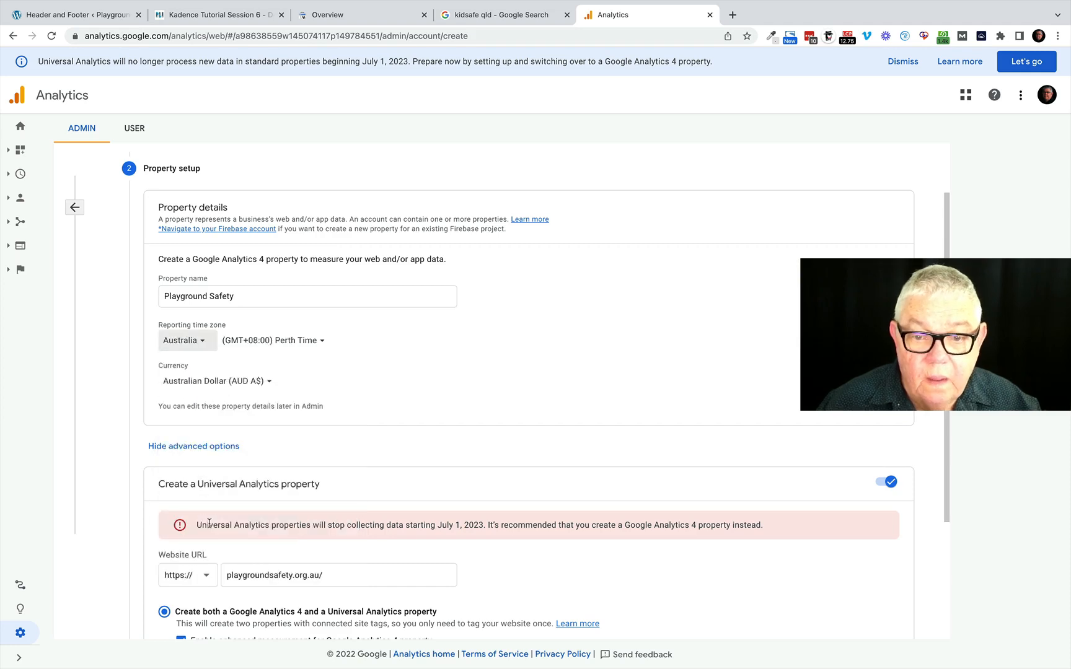
pyautogui.click(302, 341)
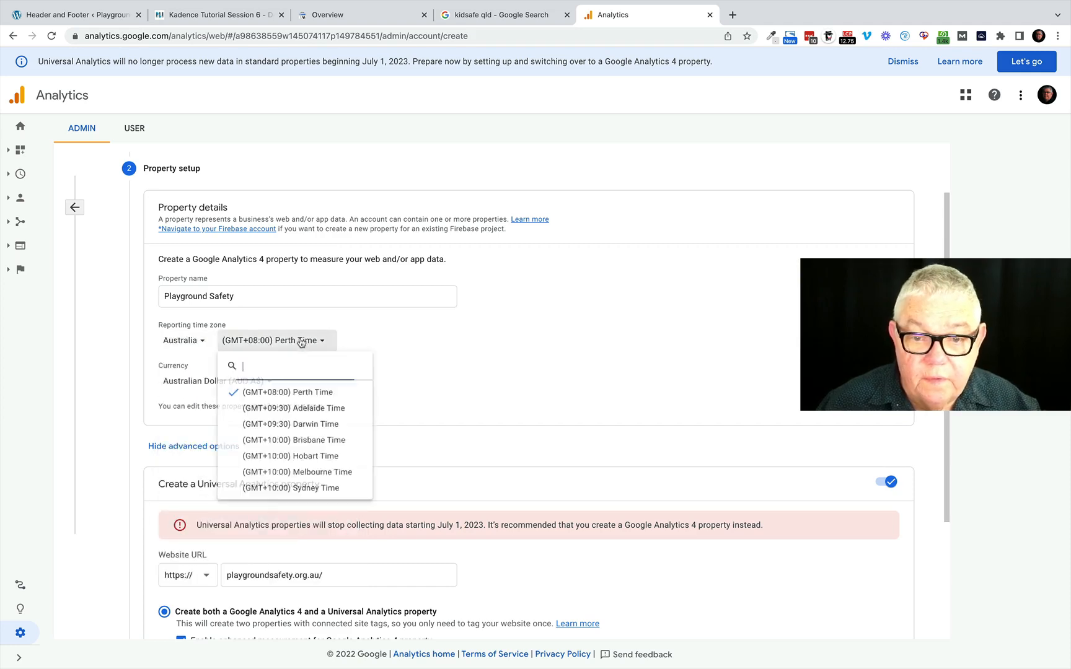
pyautogui.click(322, 445)
pyautogui.scroll(-5, 422, 391)
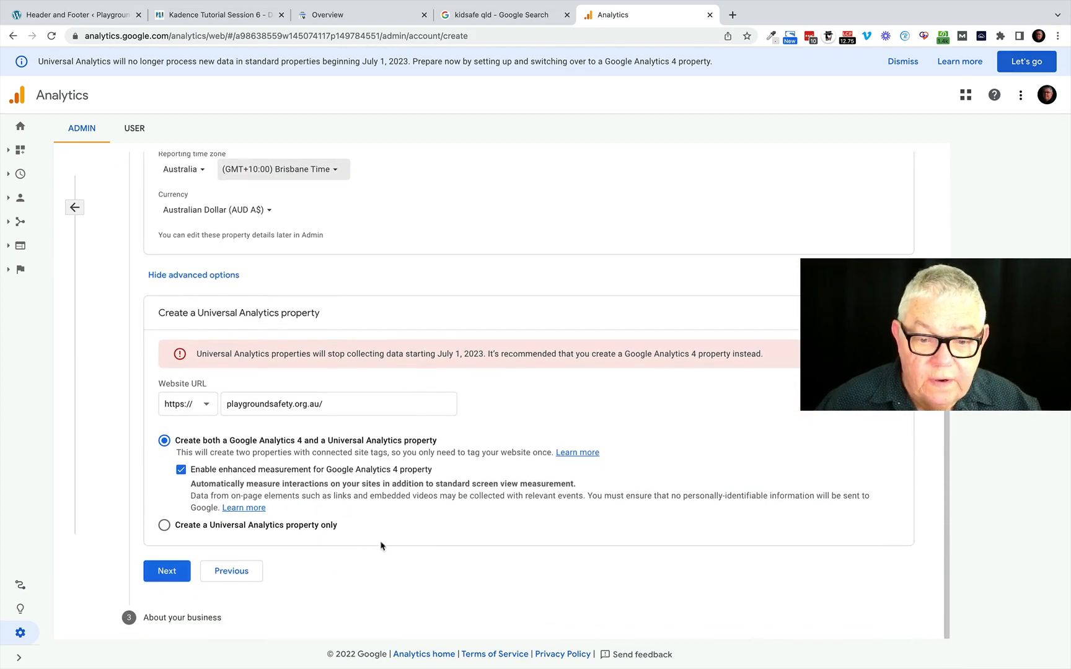
pyautogui.click(167, 572)
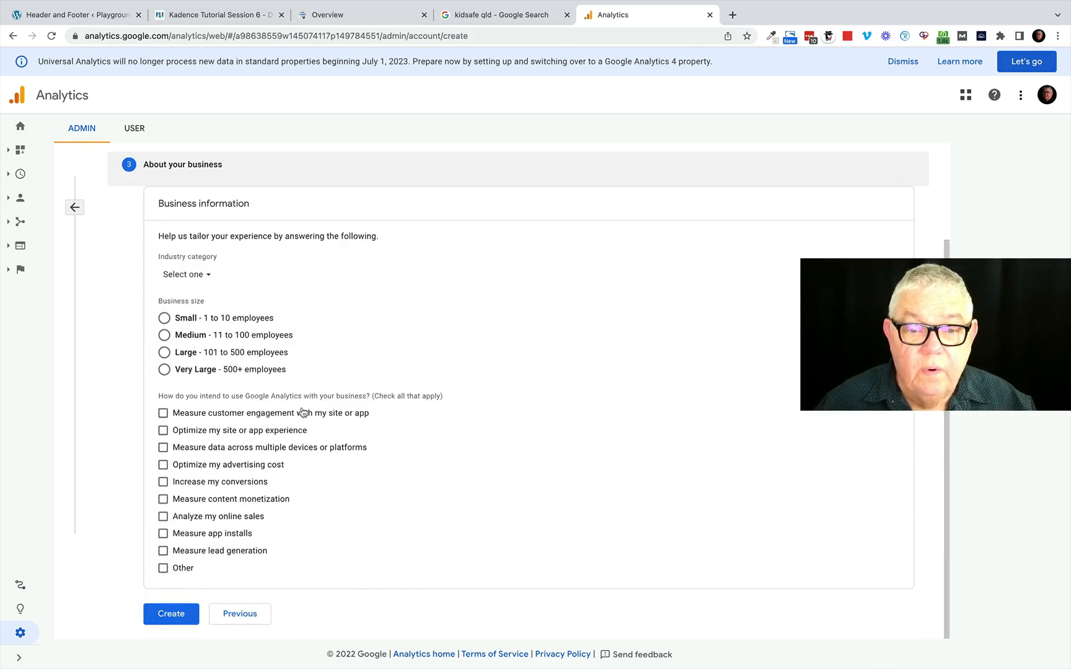
# Set the industry category of the business to People & Society.
pyautogui.click(196, 275)
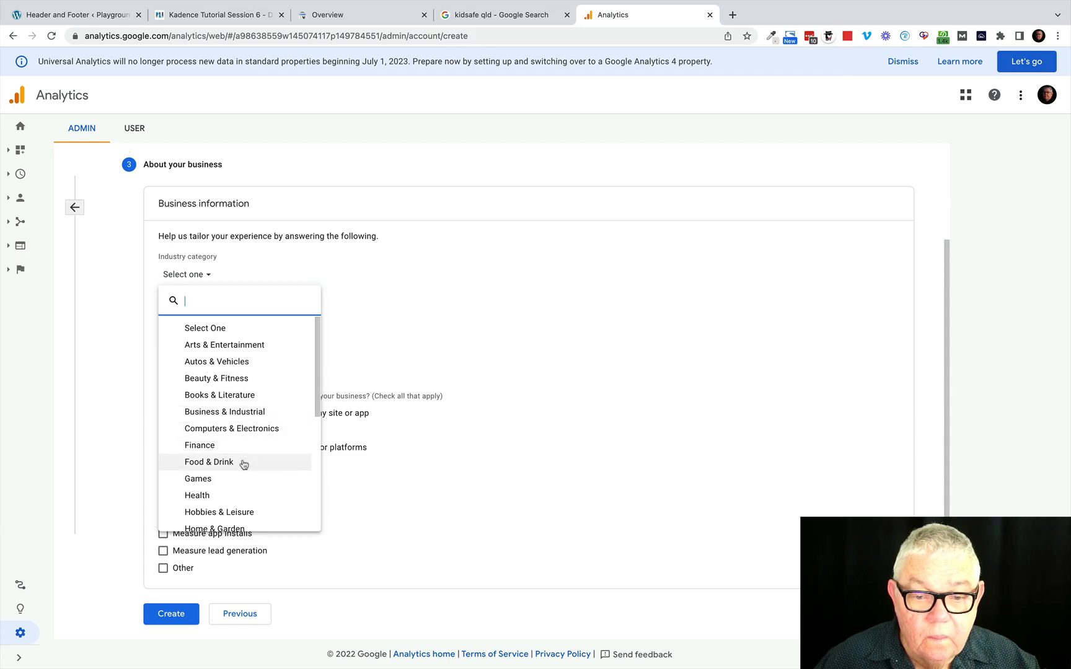
pyautogui.scroll(-5, 244, 465)
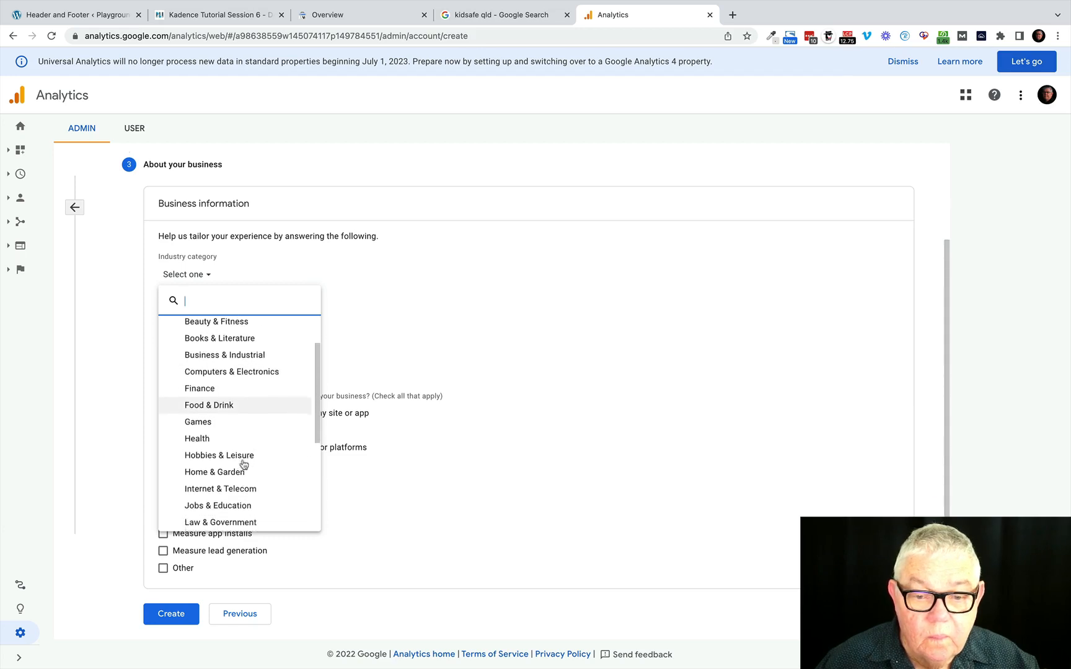
pyautogui.scroll(-2, 243, 464)
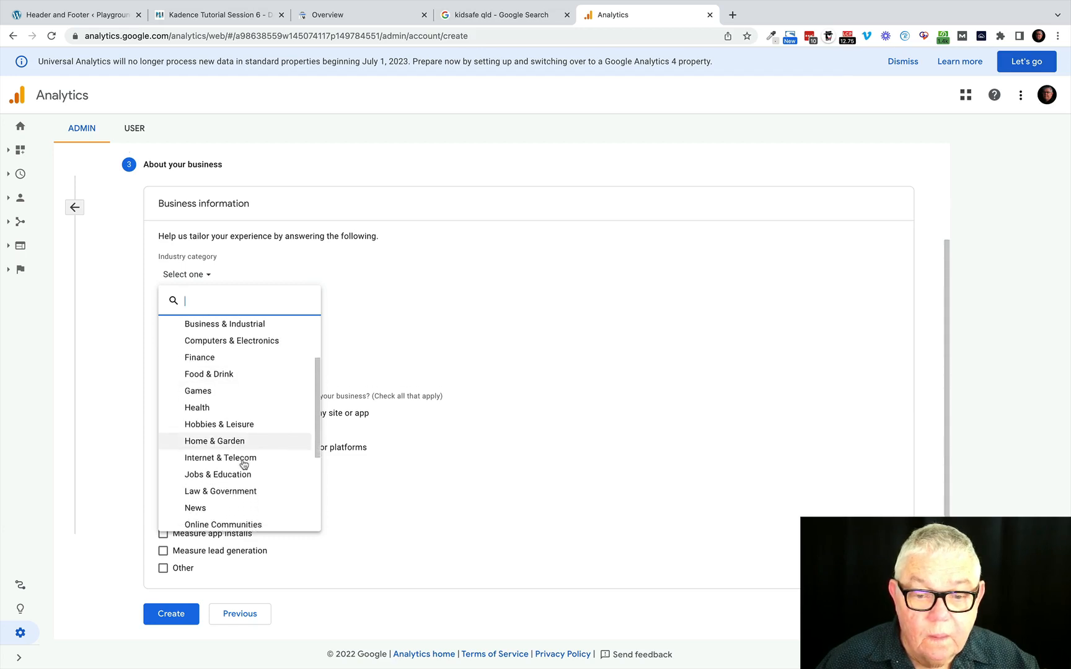
pyautogui.scroll(-1, 243, 465)
pyautogui.scroll(-2, 244, 465)
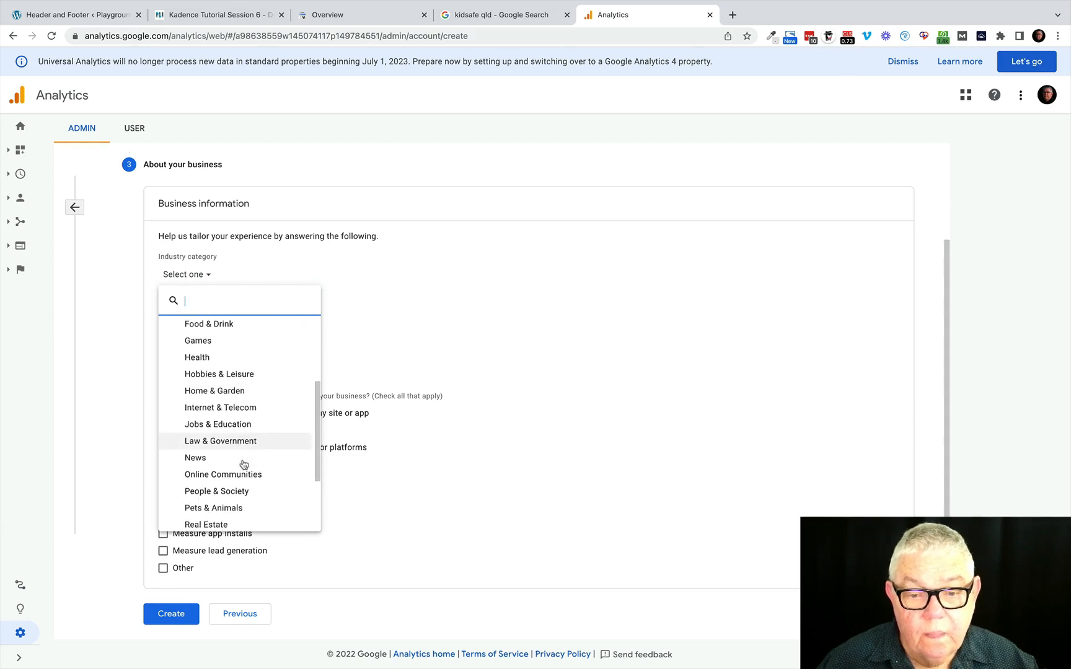
pyautogui.click(212, 491)
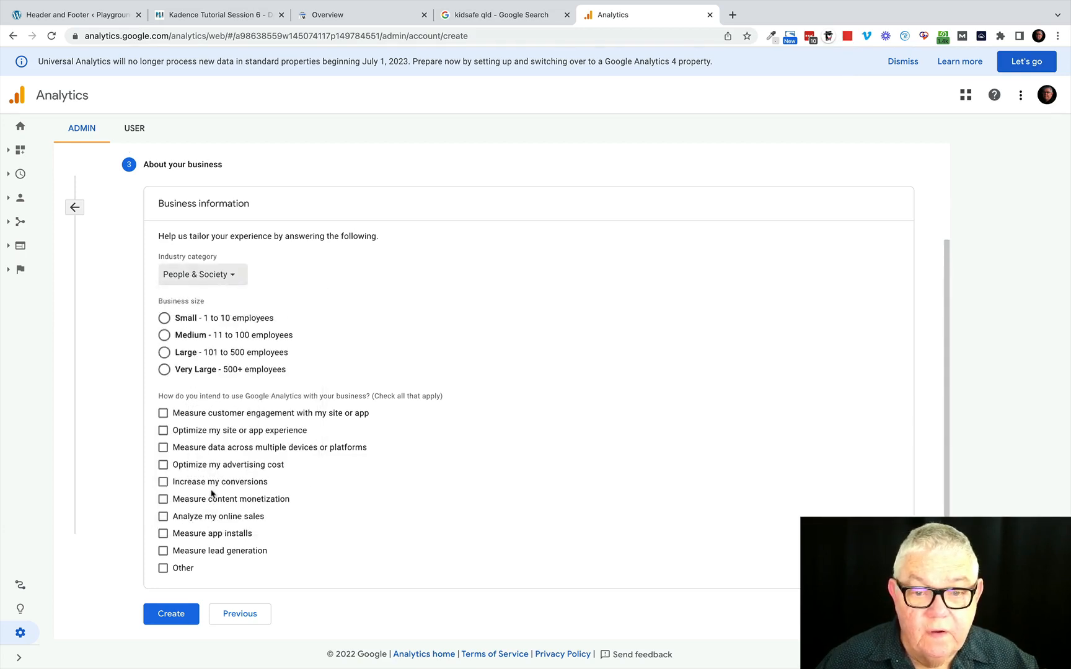
# Choose the Small business size, select measuring customer engagement and optimizing the site experience as intended uses, and submit the account creation.
pyautogui.click(163, 321)
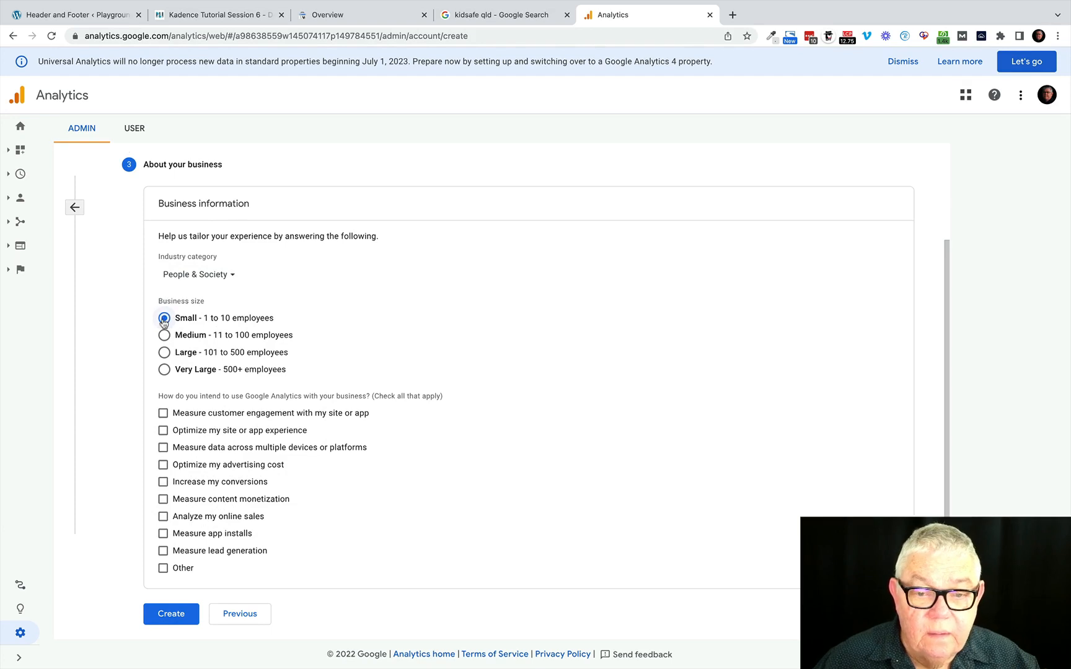
pyautogui.click(163, 414)
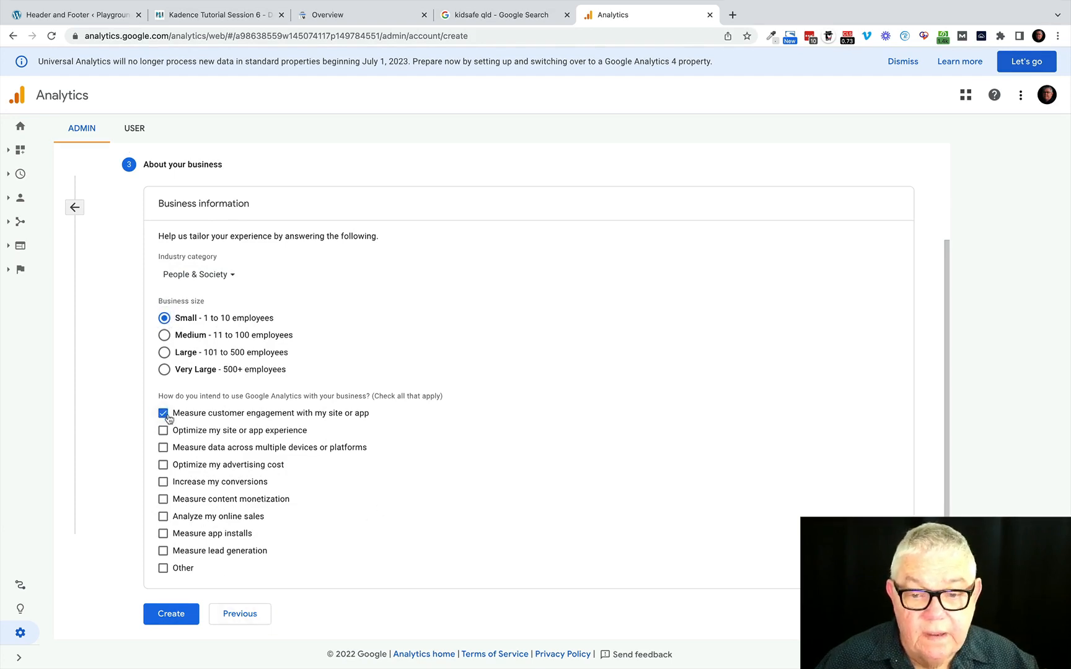
pyautogui.click(164, 430)
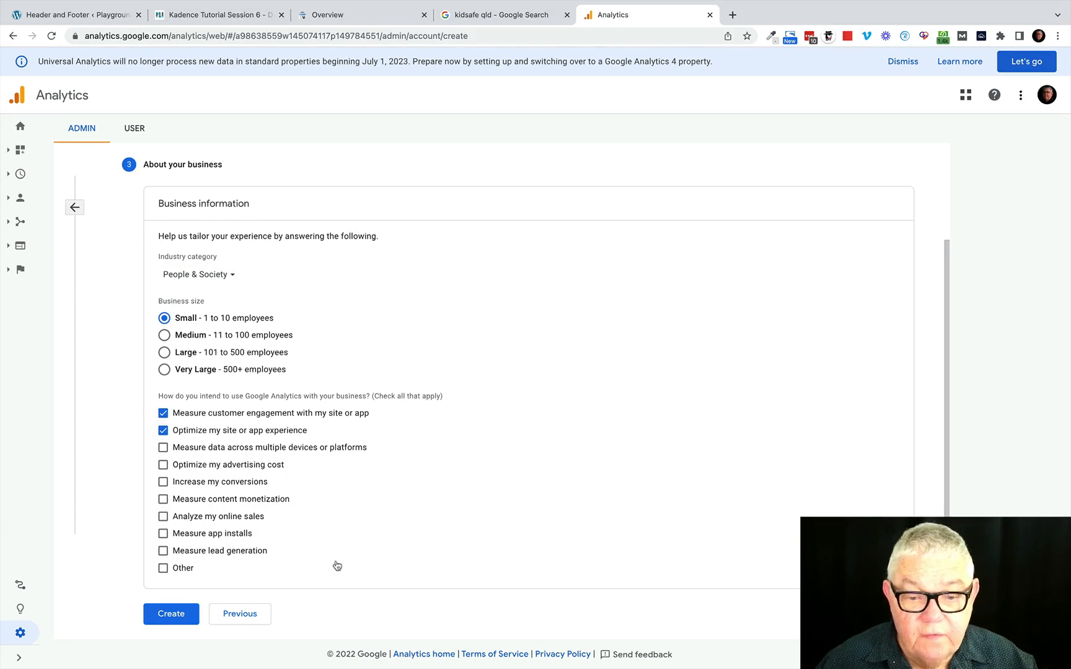
pyautogui.click(170, 615)
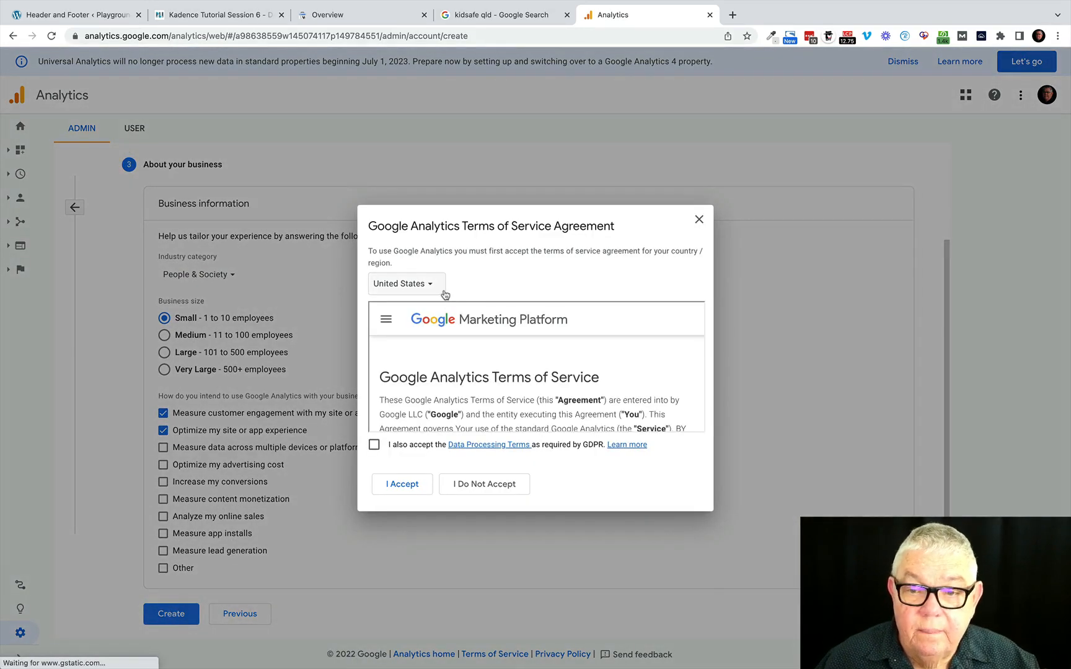
# Set the terms of service country to Australia and accept the agreement together with the GDPR Data Processing Terms.
pyautogui.click(433, 286)
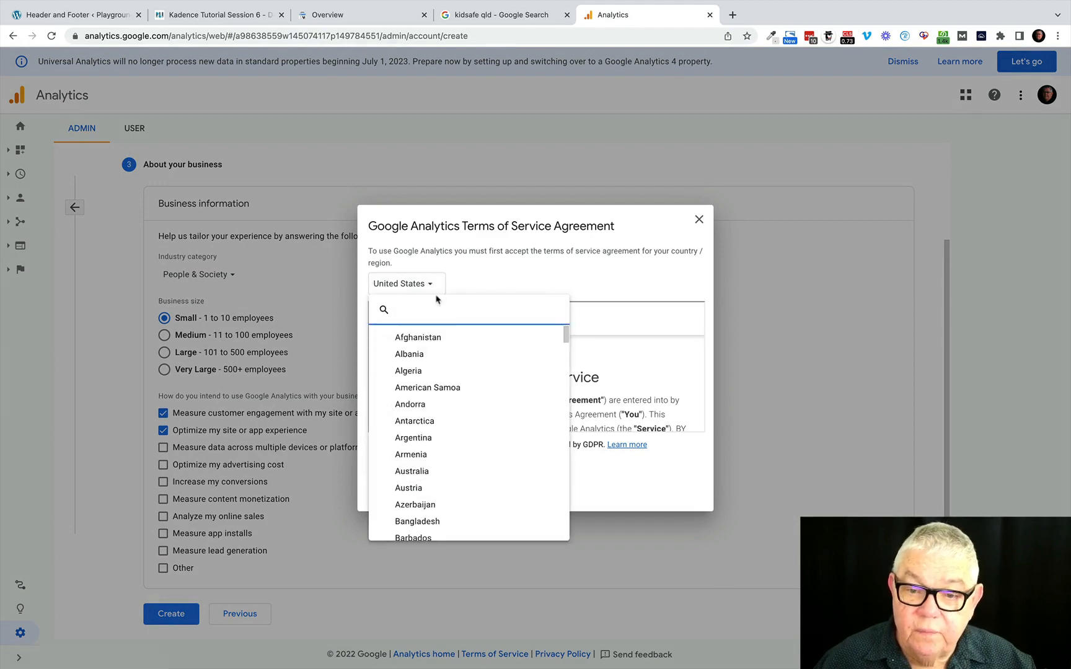
pyautogui.click(416, 471)
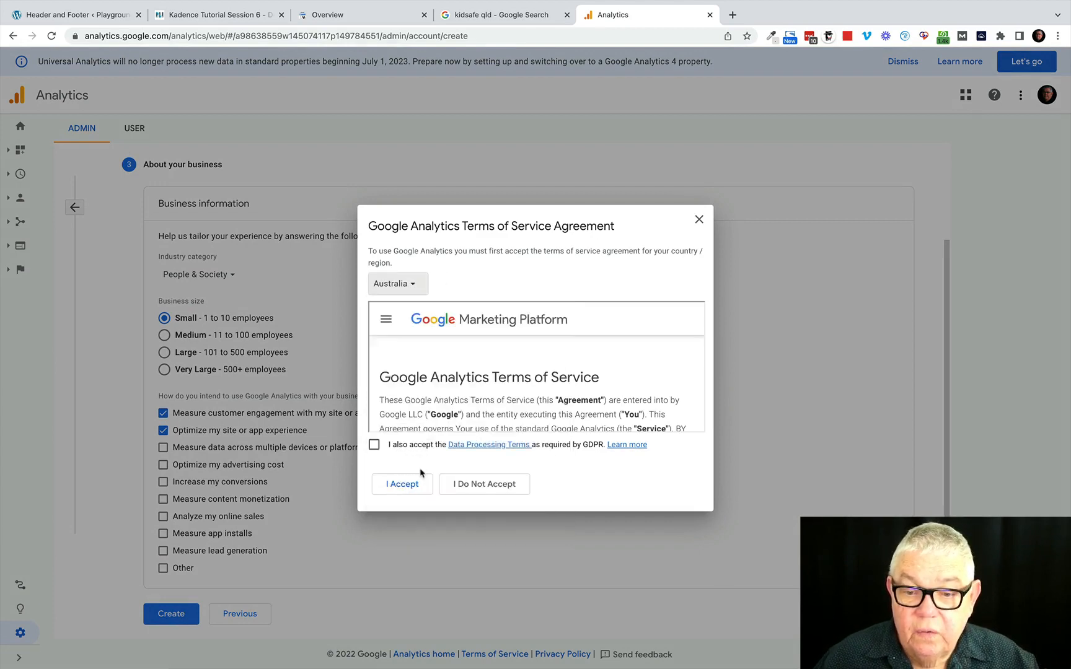
pyautogui.click(374, 447)
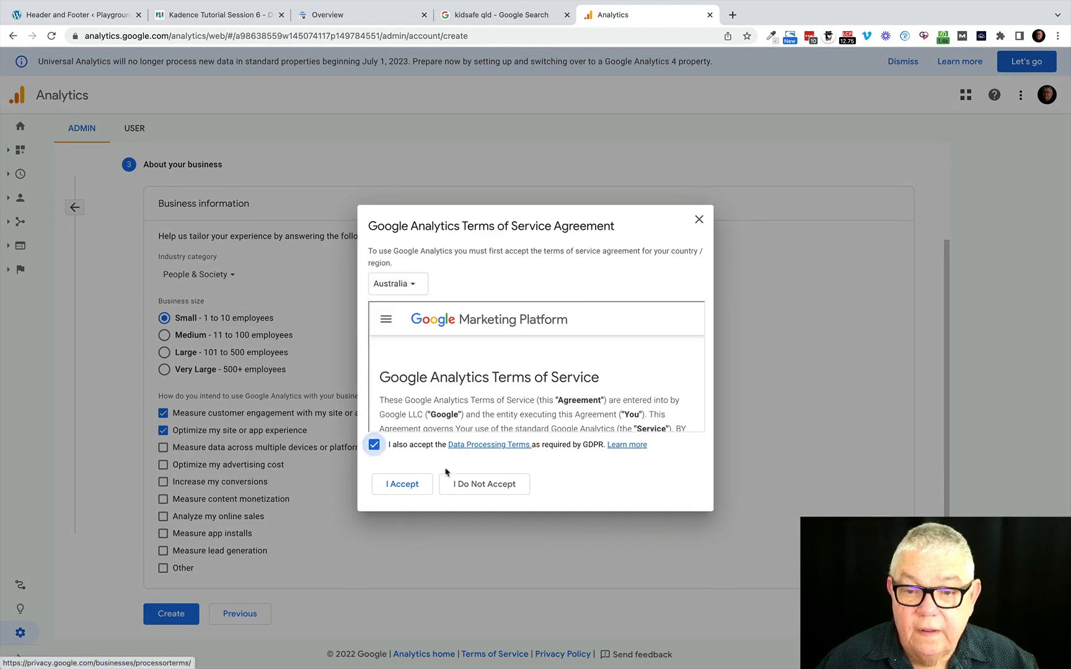
pyautogui.click(404, 485)
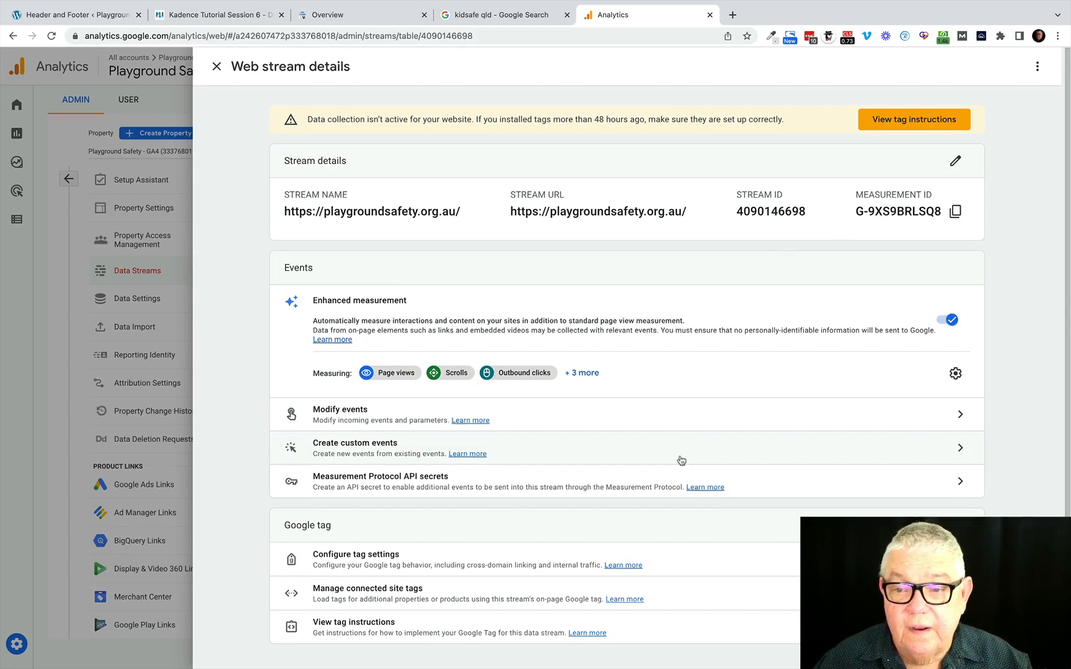
# Review the playgroundsafety.org.au web stream details, close them, and switch to the kidsafe qld Google search results.
pyautogui.scroll(-1, 681, 460)
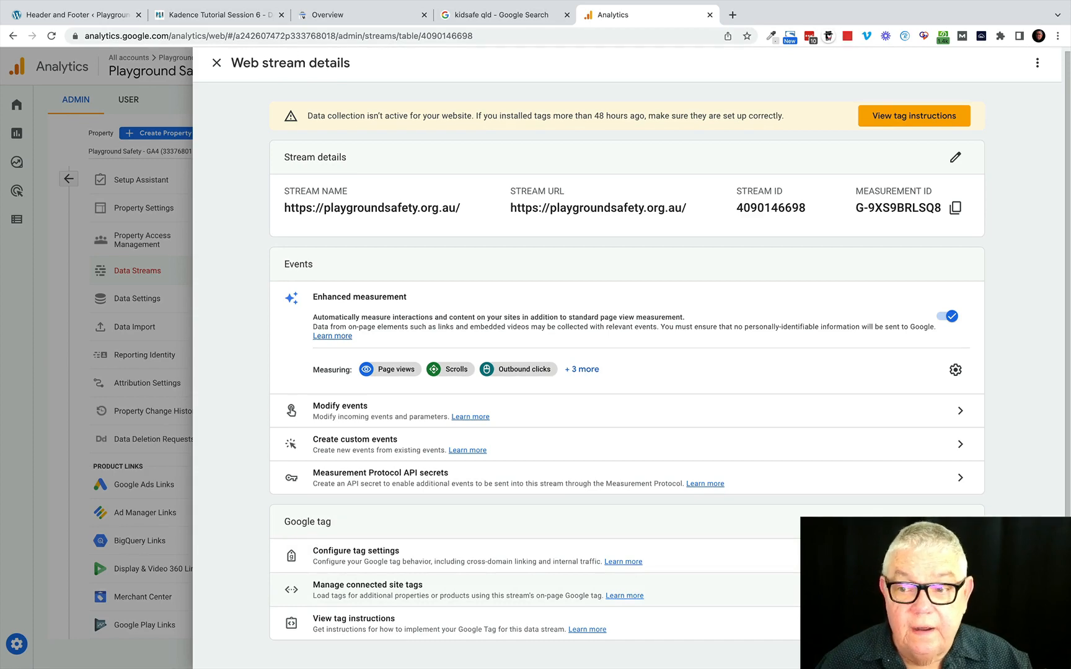
pyautogui.click(217, 64)
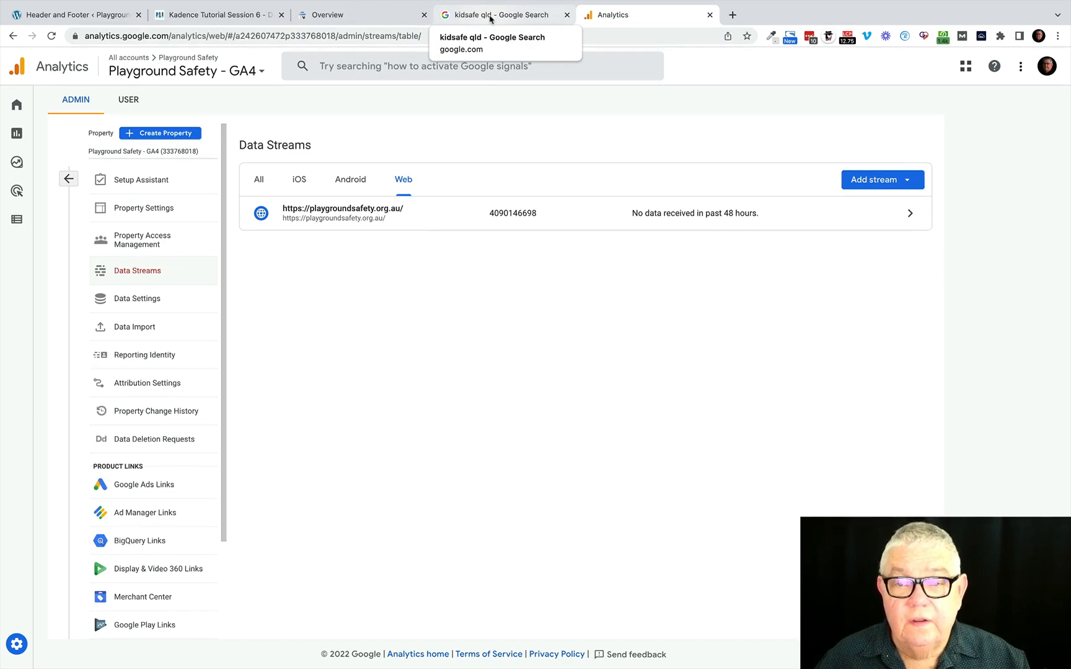
pyautogui.click(489, 18)
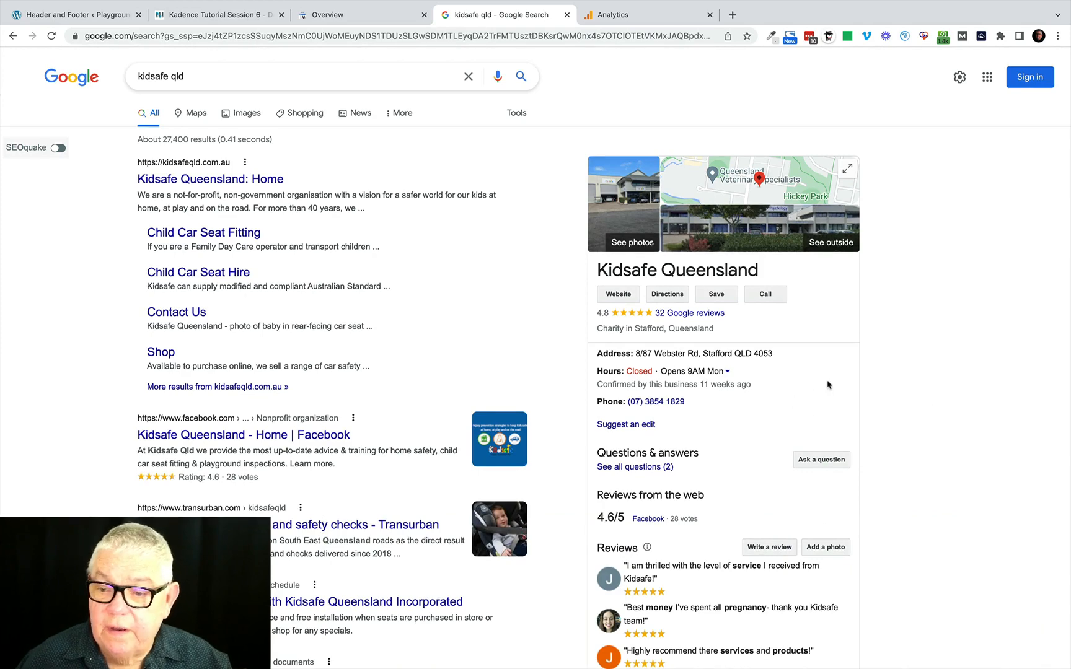
# Examine the Kidsafe Queensland business listing beside the search results, including its contact details, reviews, description, posts and related businesses.
pyautogui.scroll(-2, 827, 385)
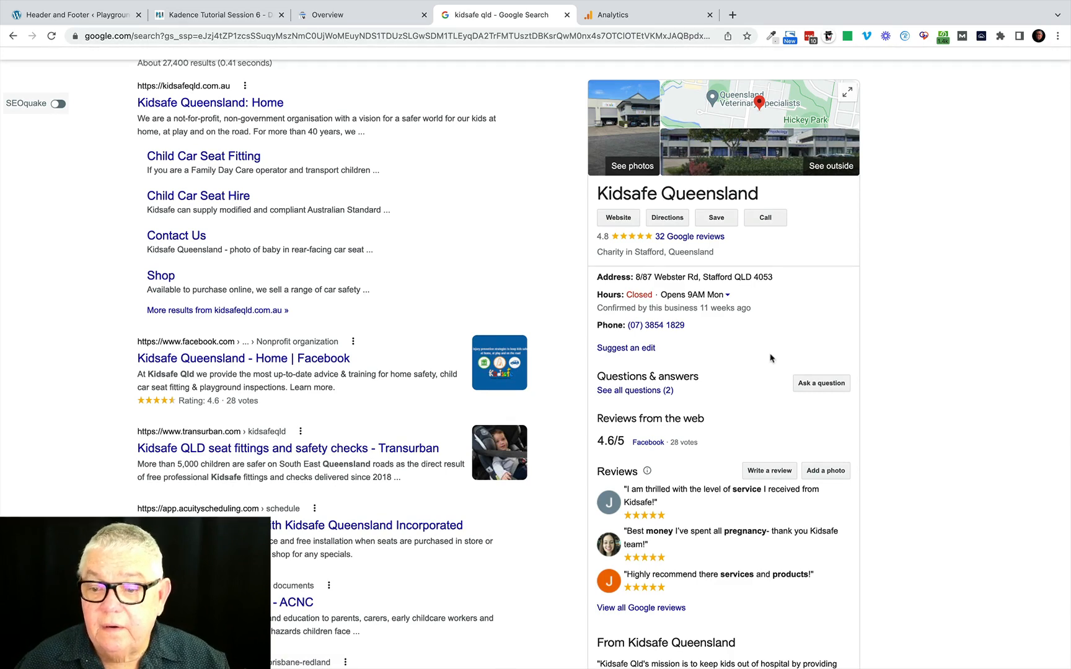
pyautogui.scroll(1, 787, 347)
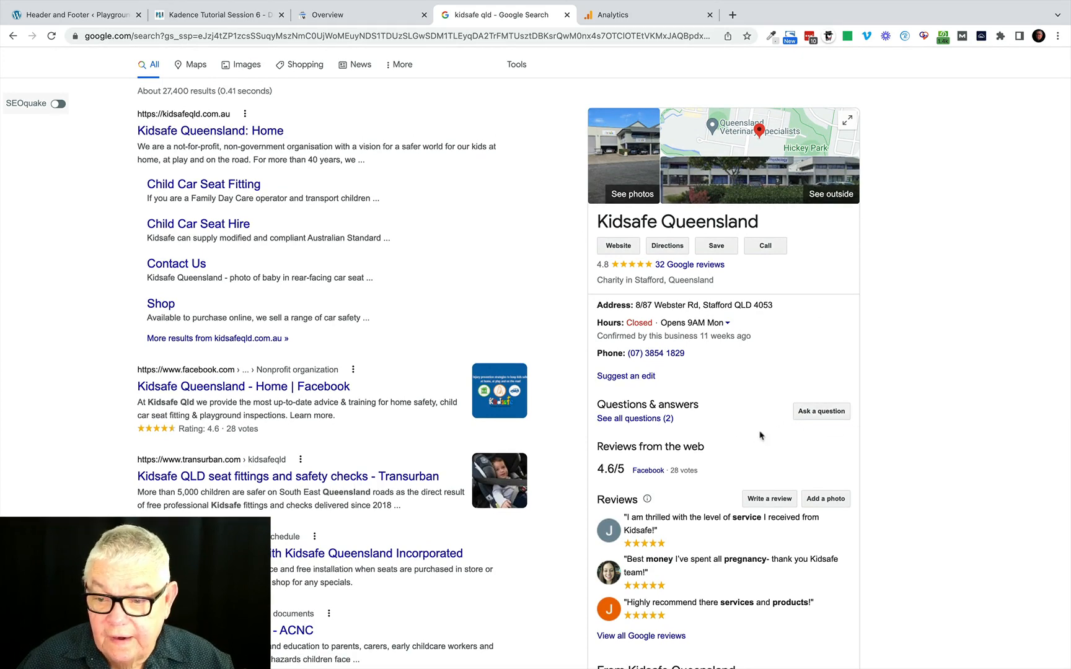
pyautogui.scroll(-1, 751, 457)
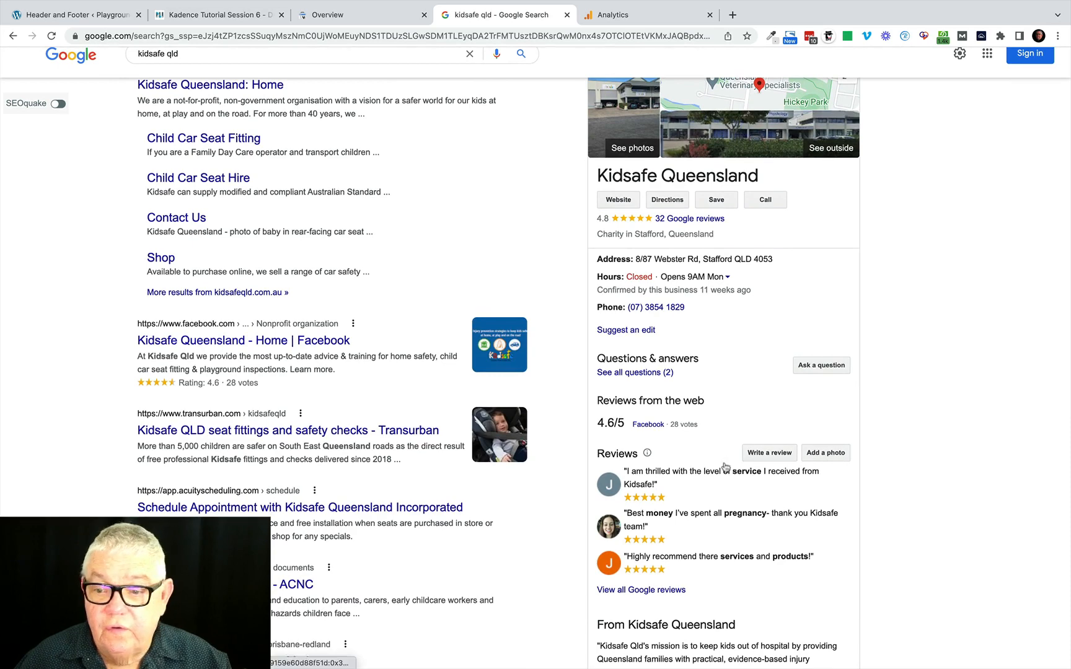
pyautogui.scroll(-5, 727, 531)
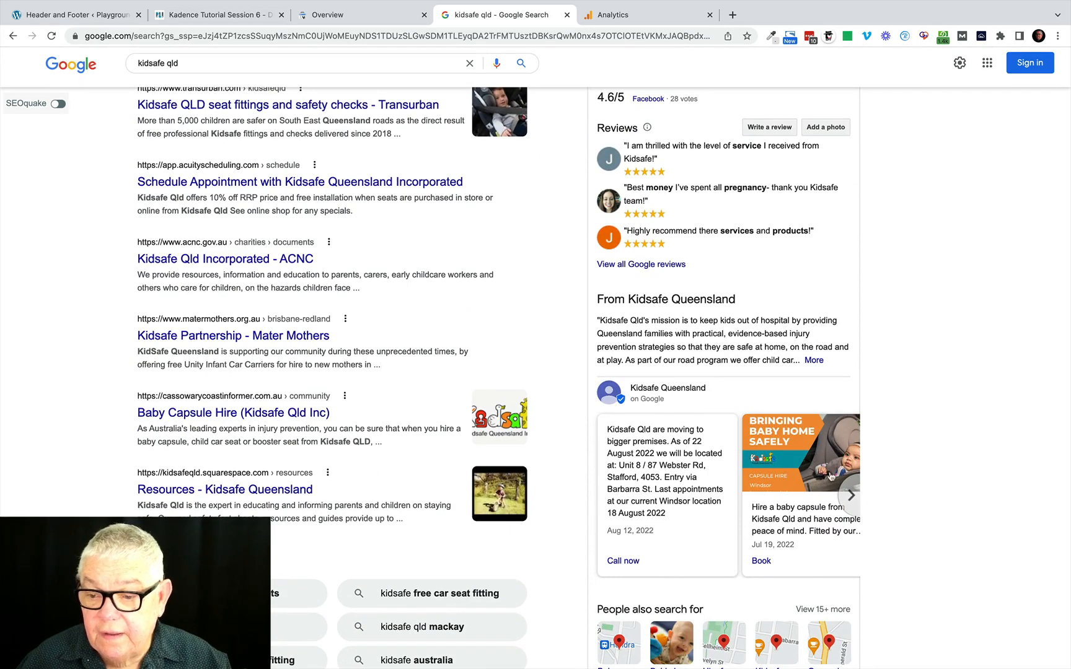
pyautogui.scroll(-2, 700, 463)
pyautogui.scroll(-3, 701, 463)
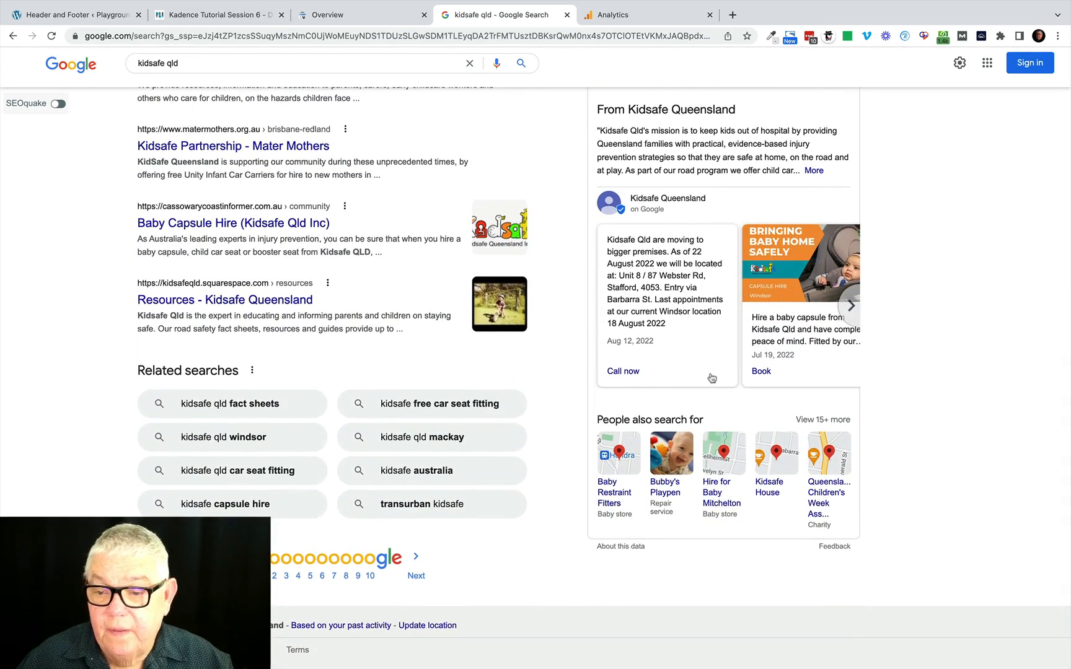
pyautogui.scroll(4, 710, 377)
pyautogui.scroll(8, 712, 377)
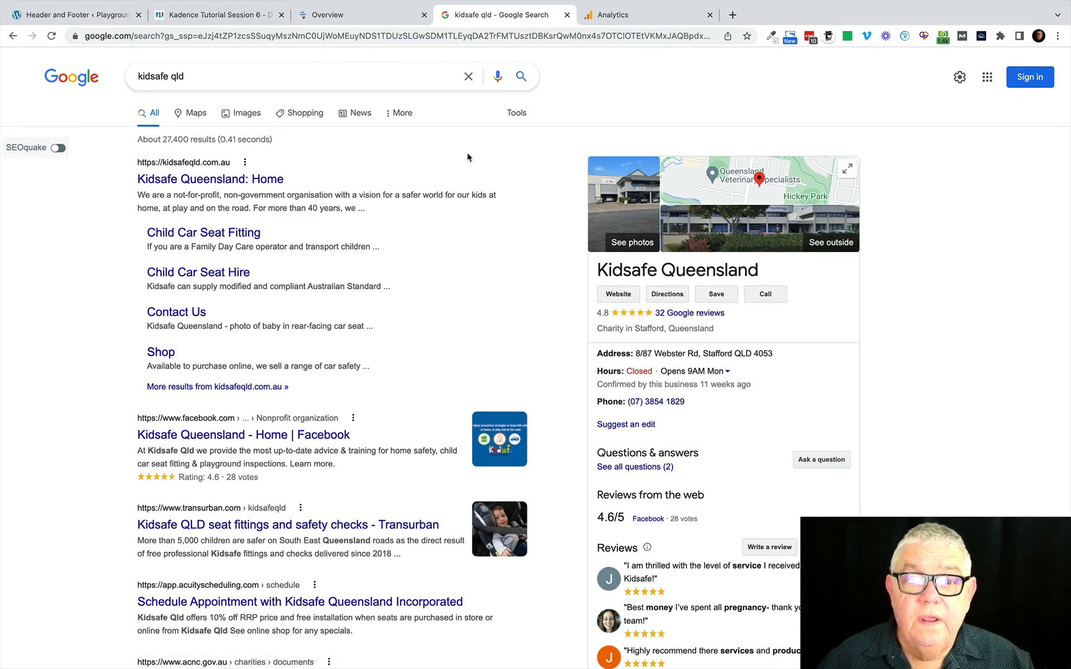
# Switch to the Playground Safety WordPress admin and open the WordPress directory for adding new plugins.
pyautogui.click(83, 17)
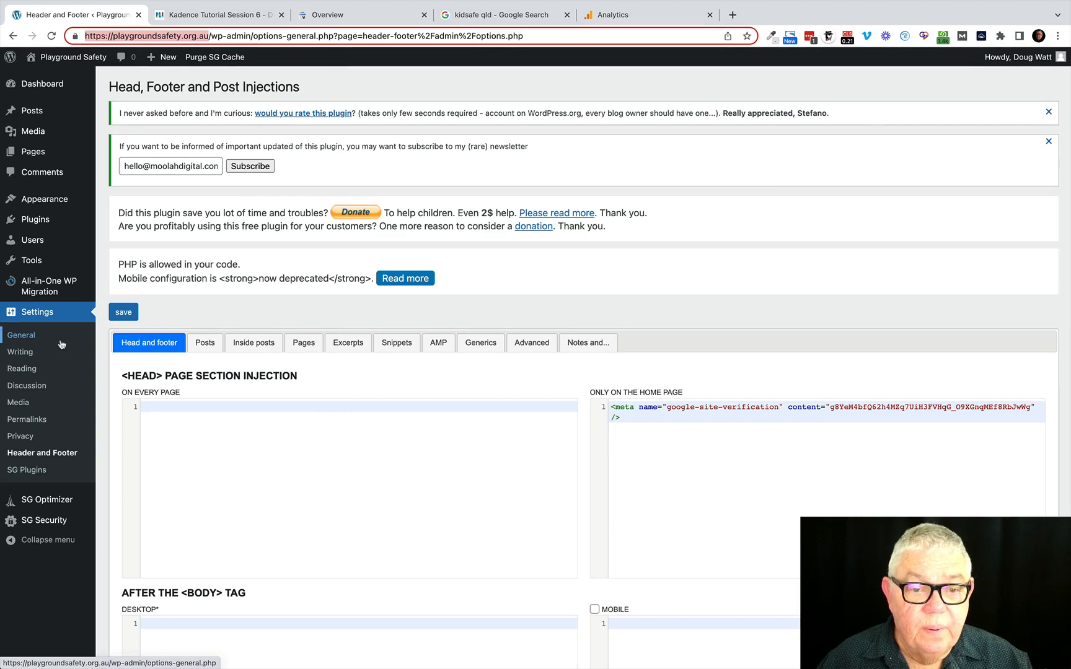
pyautogui.click(35, 221)
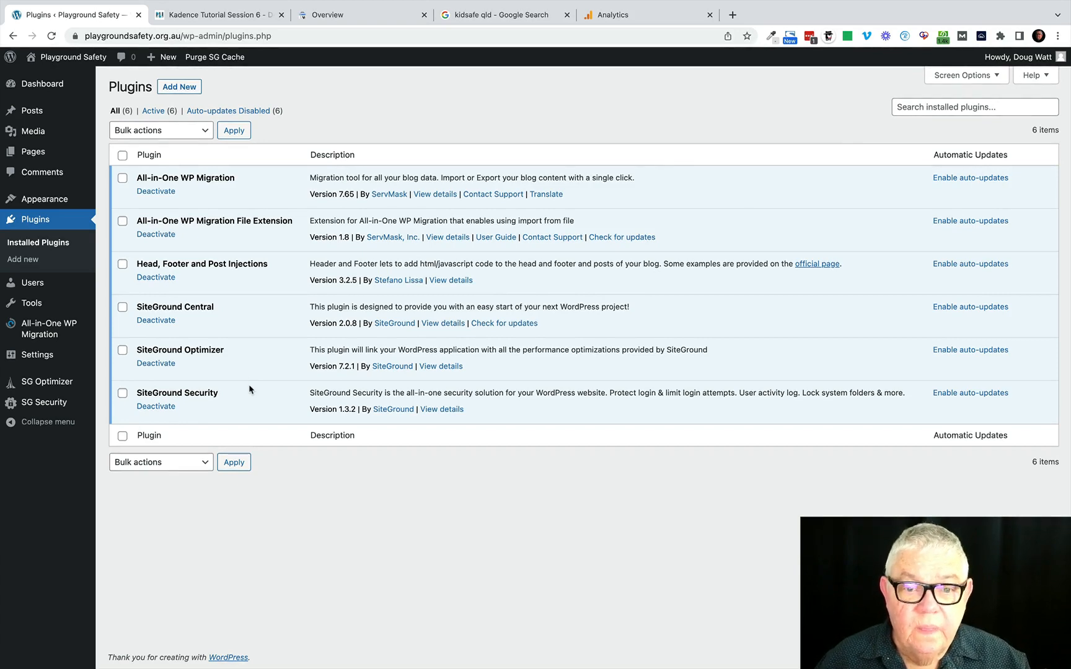
pyautogui.click(25, 261)
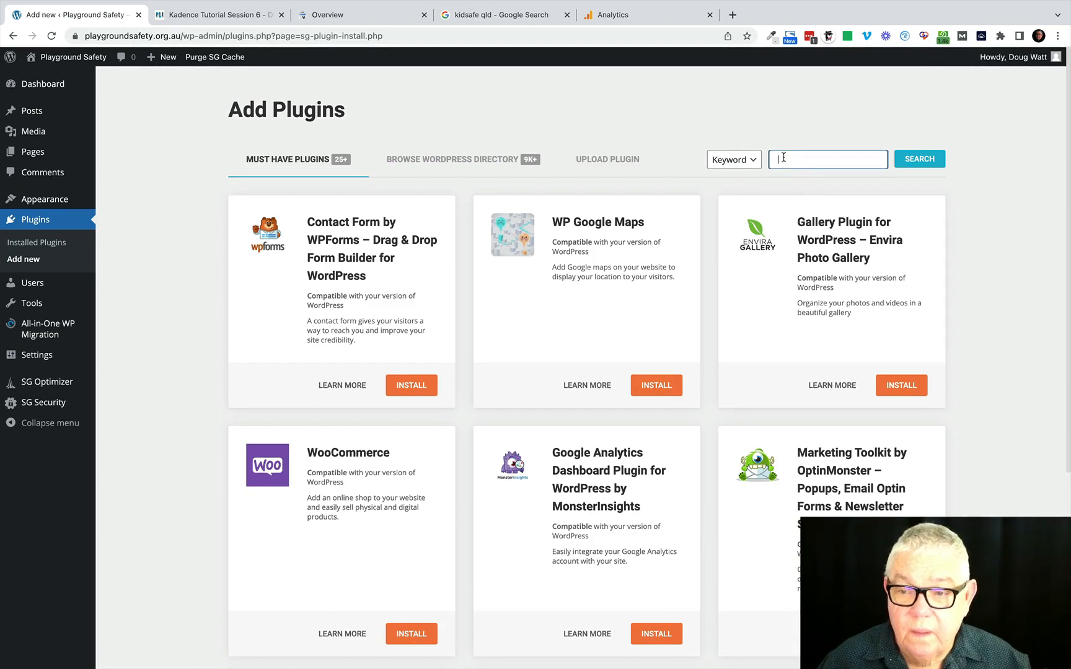
pyautogui.click(458, 161)
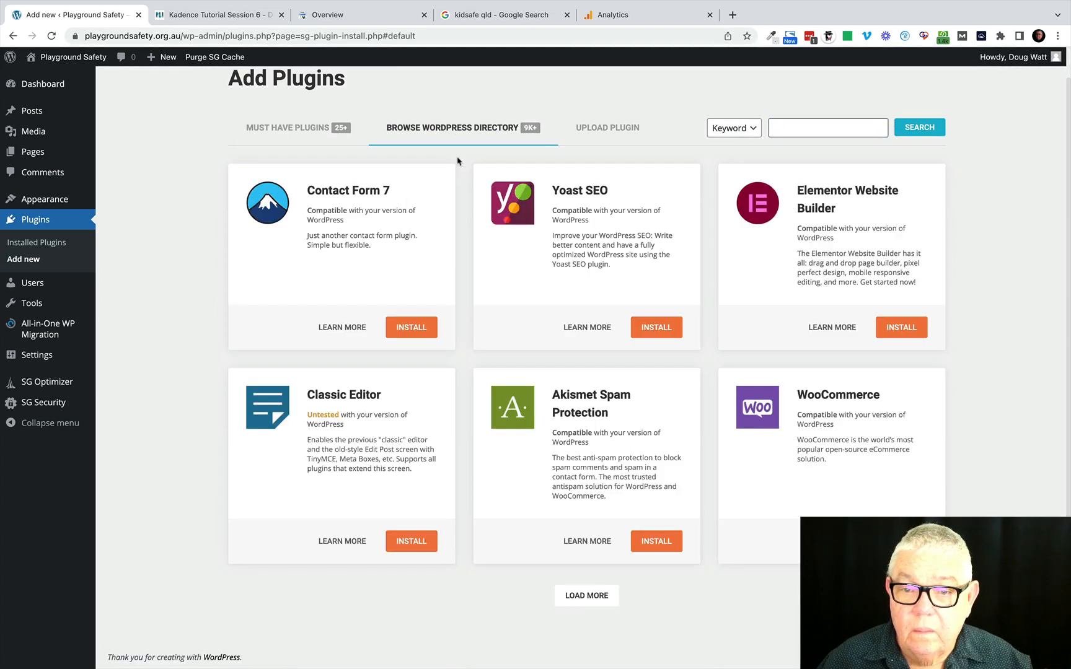
# Browse the WordPress plugin directory, loading further plugins several times to look for an SEO plugin.
pyautogui.click(791, 131)
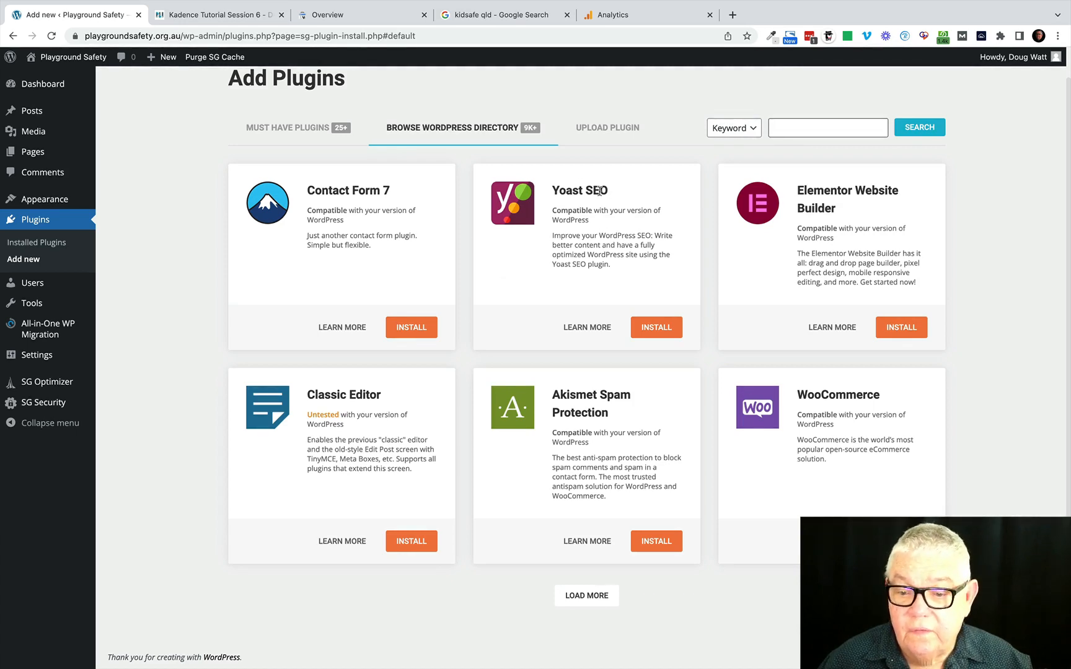
pyautogui.click(586, 597)
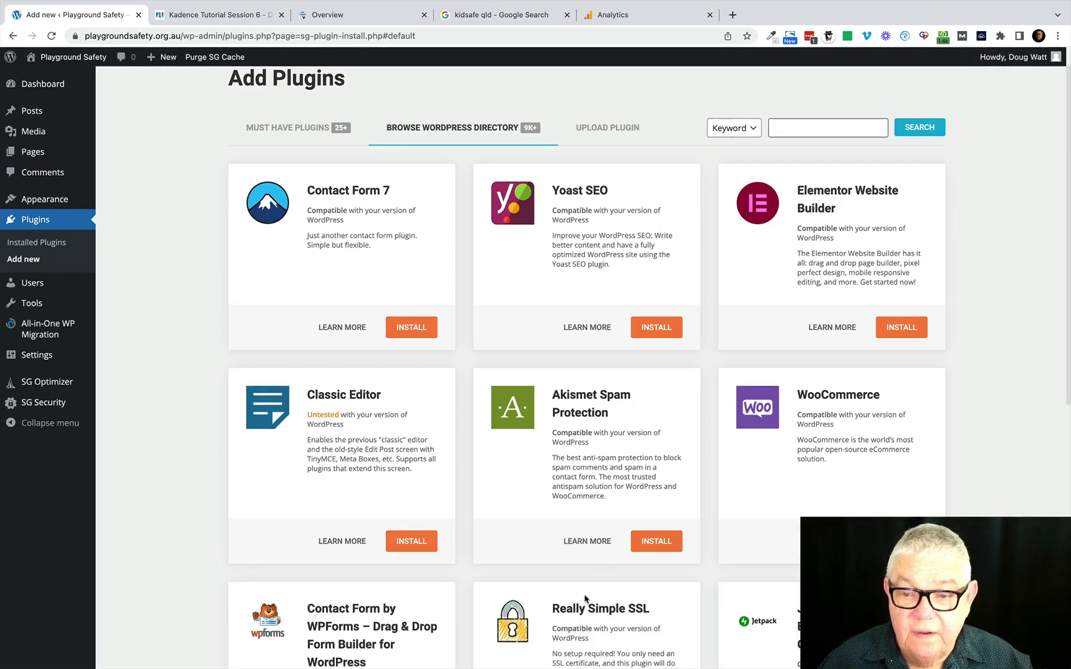
pyautogui.scroll(-7, 586, 599)
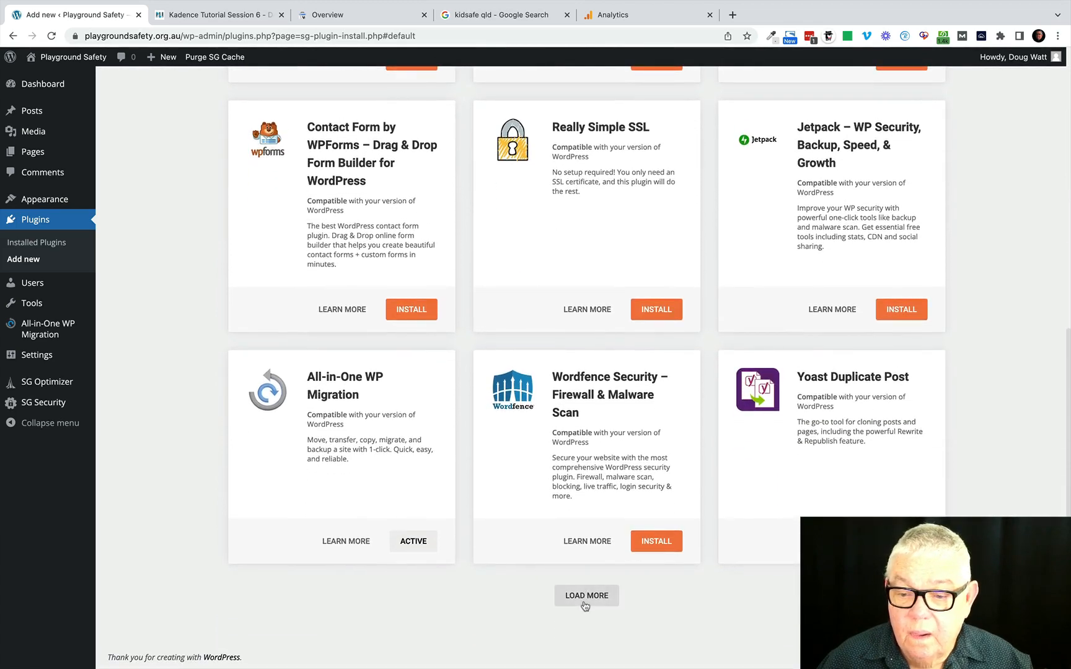
pyautogui.click(585, 602)
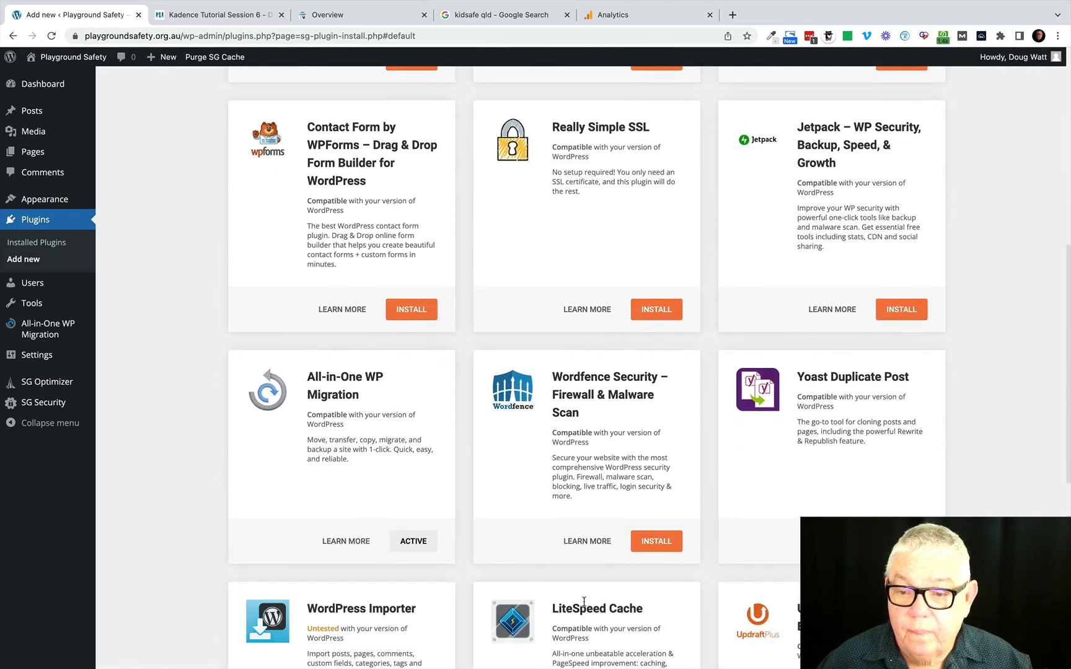
pyautogui.scroll(-2, 584, 602)
pyautogui.scroll(-5, 584, 602)
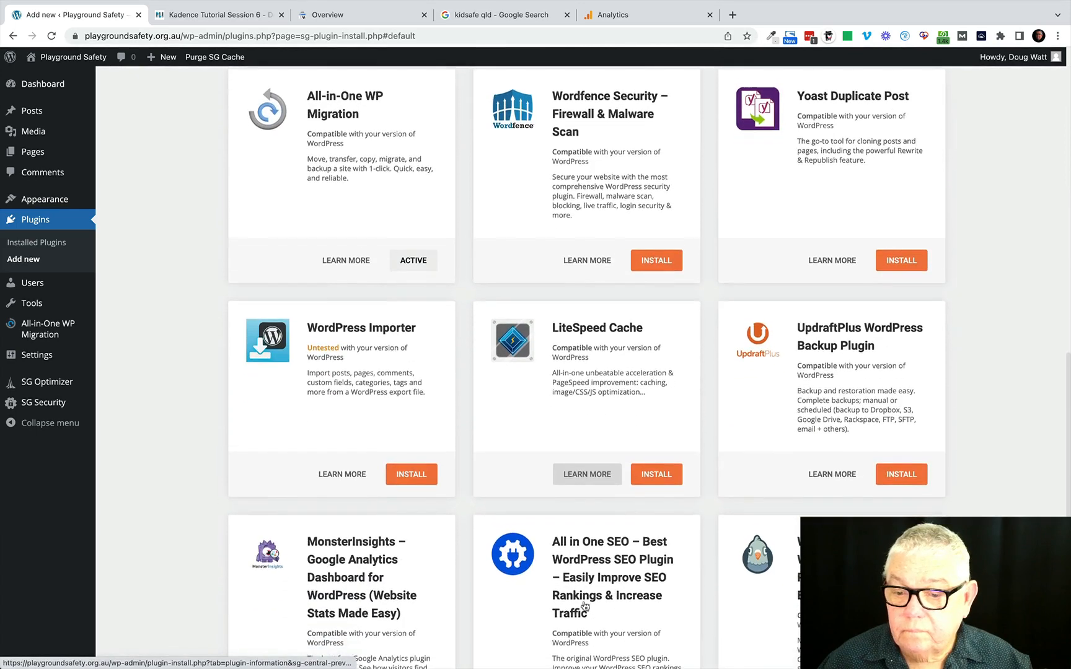
pyautogui.scroll(-3, 584, 601)
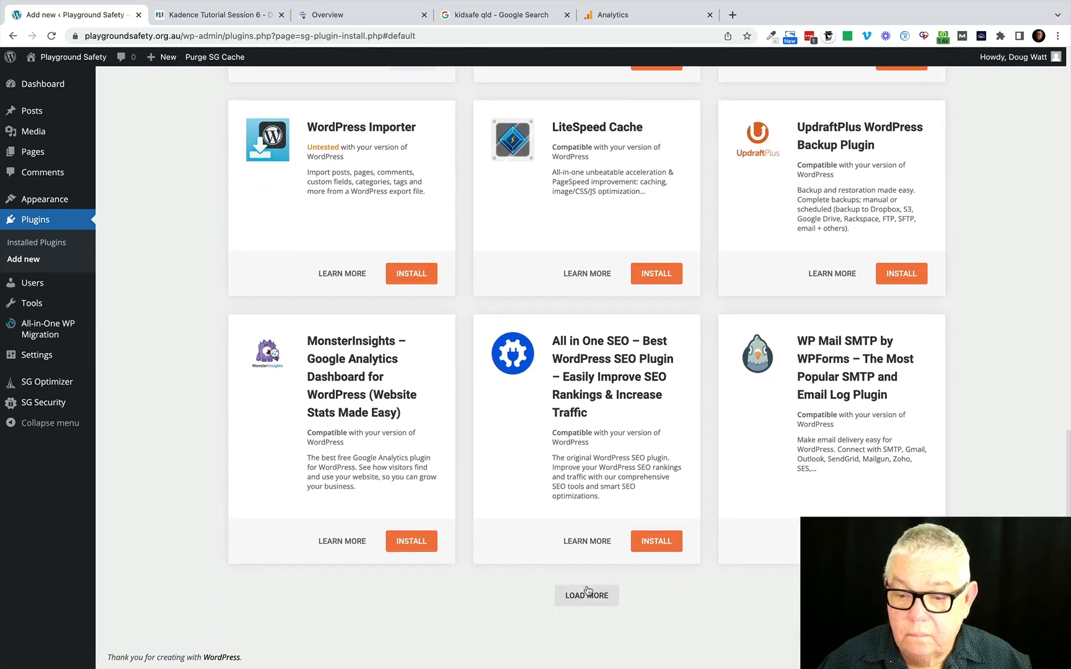
pyautogui.click(582, 599)
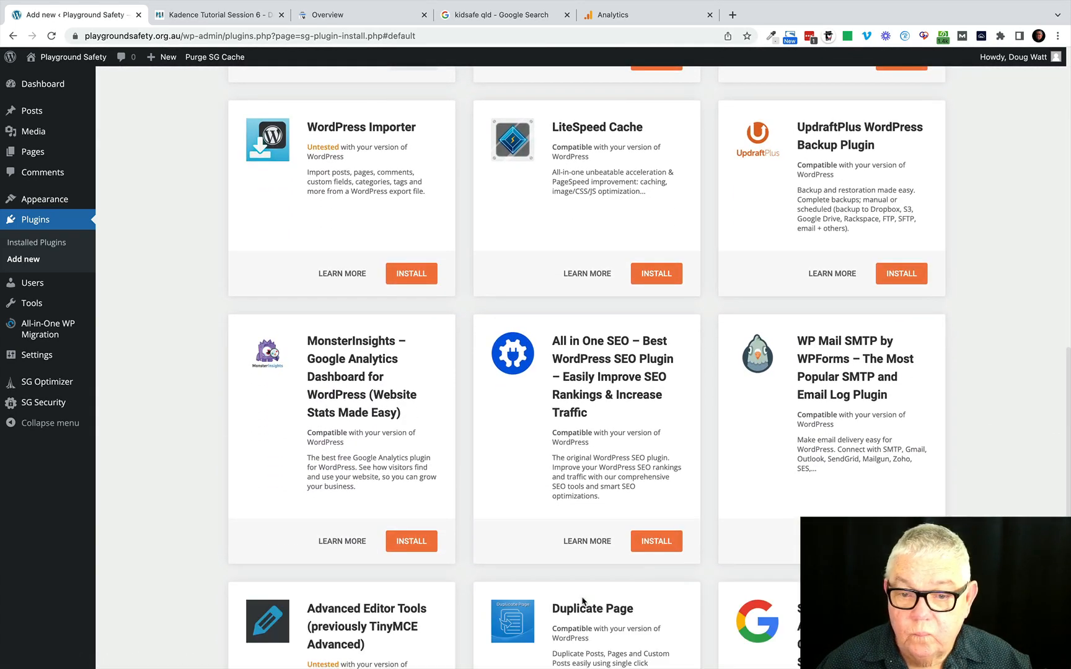
pyautogui.scroll(-5, 583, 600)
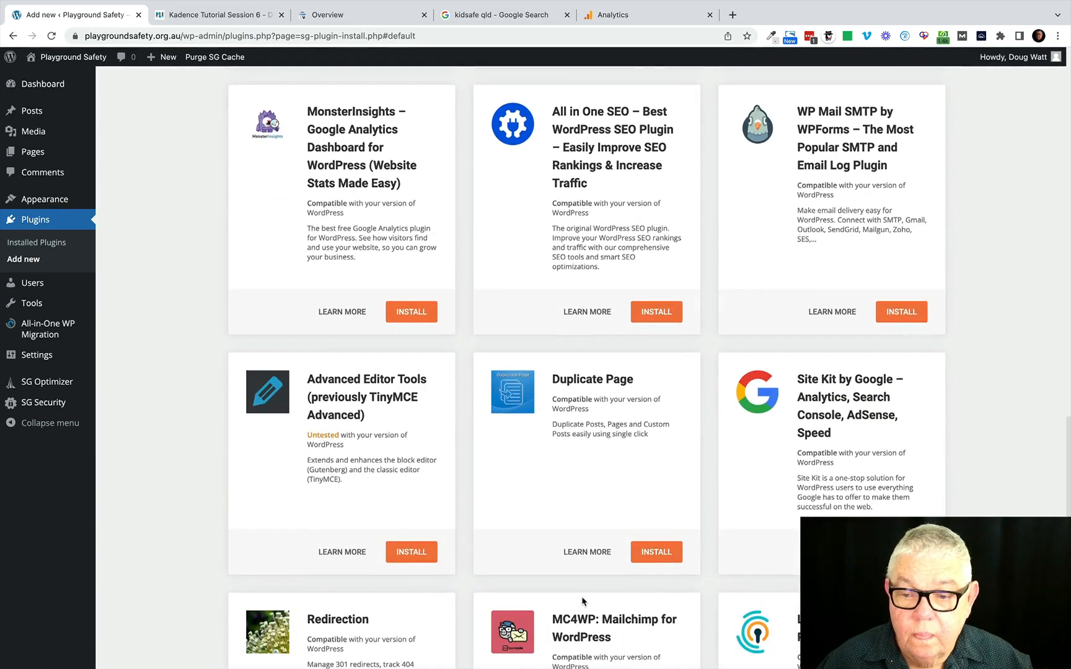
pyautogui.scroll(-1, 582, 601)
pyautogui.scroll(-2, 580, 598)
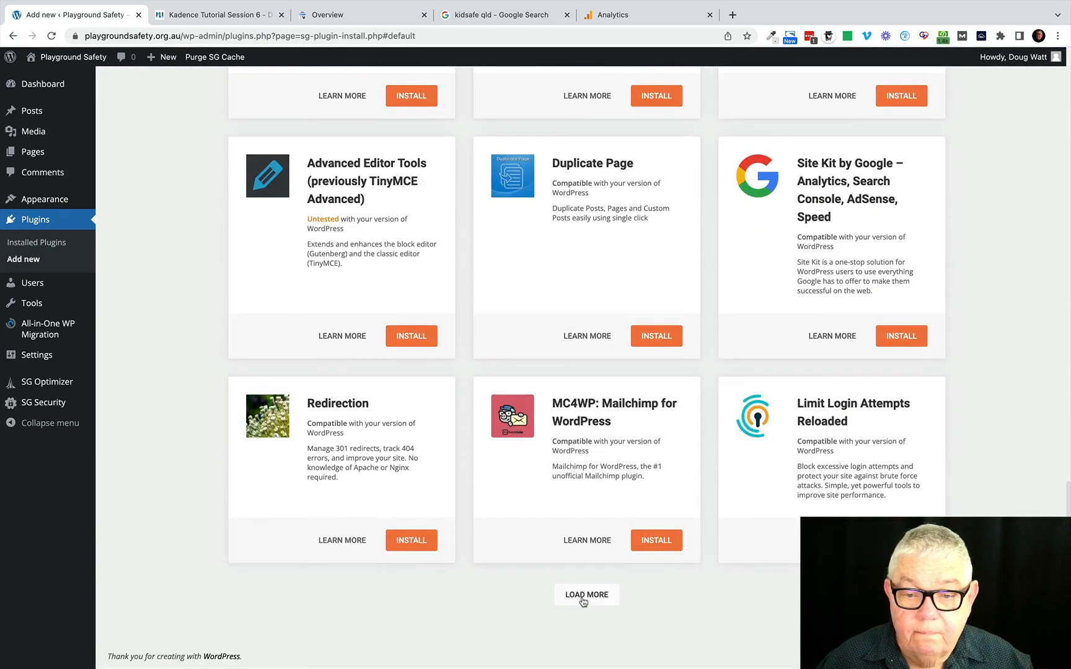
# Search the plugin directory for "rank math", and install and activate the Rank Math SEO plugin.
pyautogui.scroll(15, 583, 597)
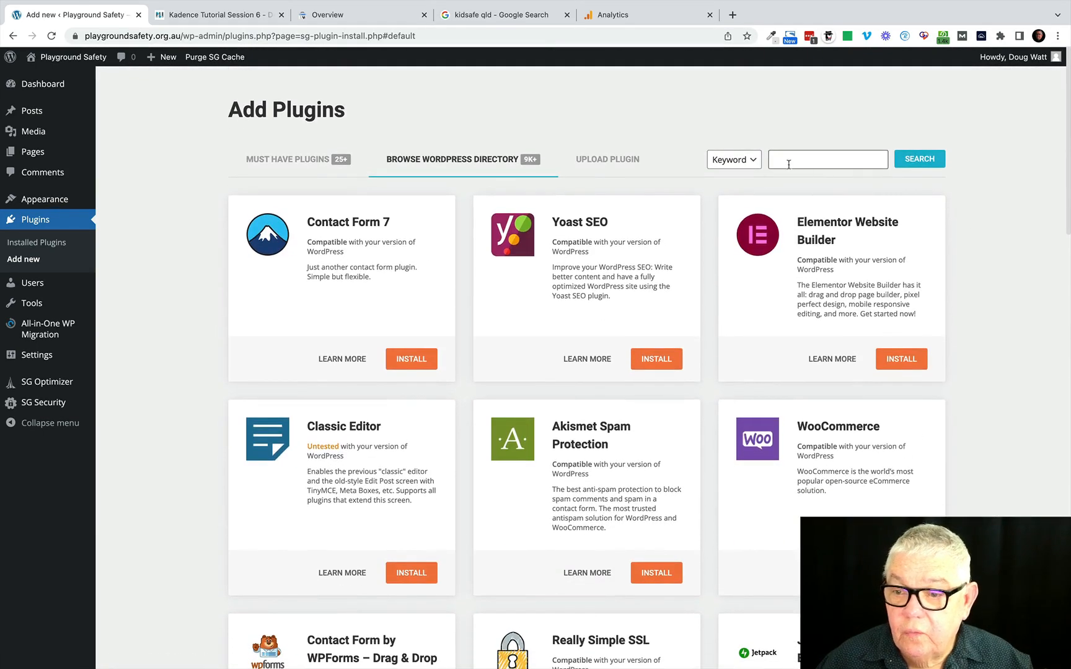
pyautogui.click(785, 162)
pyautogui.write('ra')
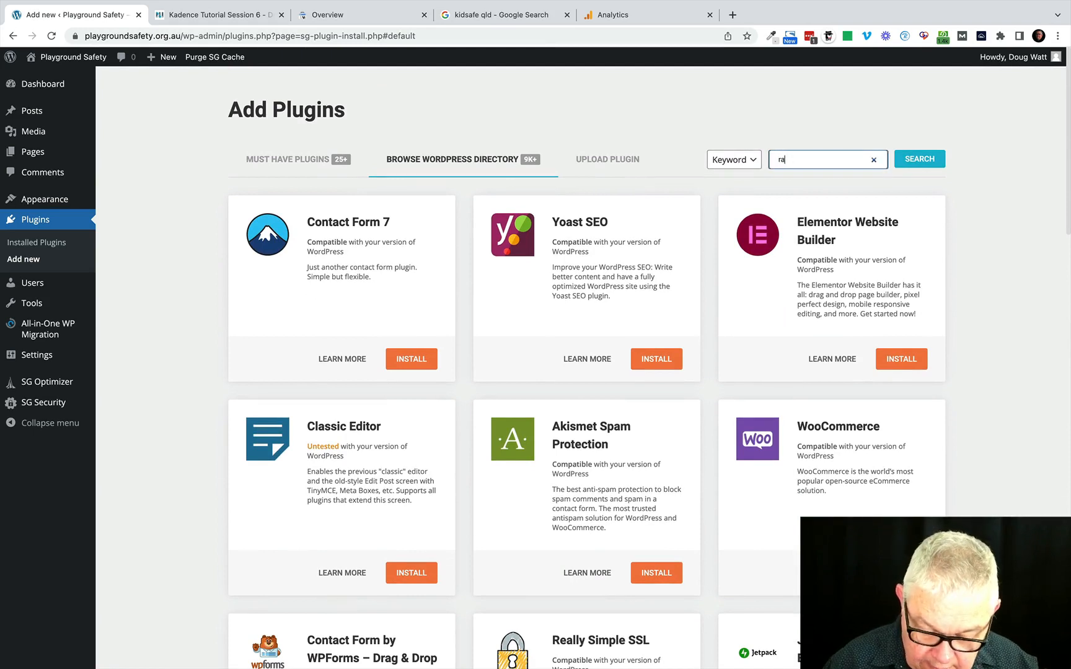
pyautogui.write('nk math')
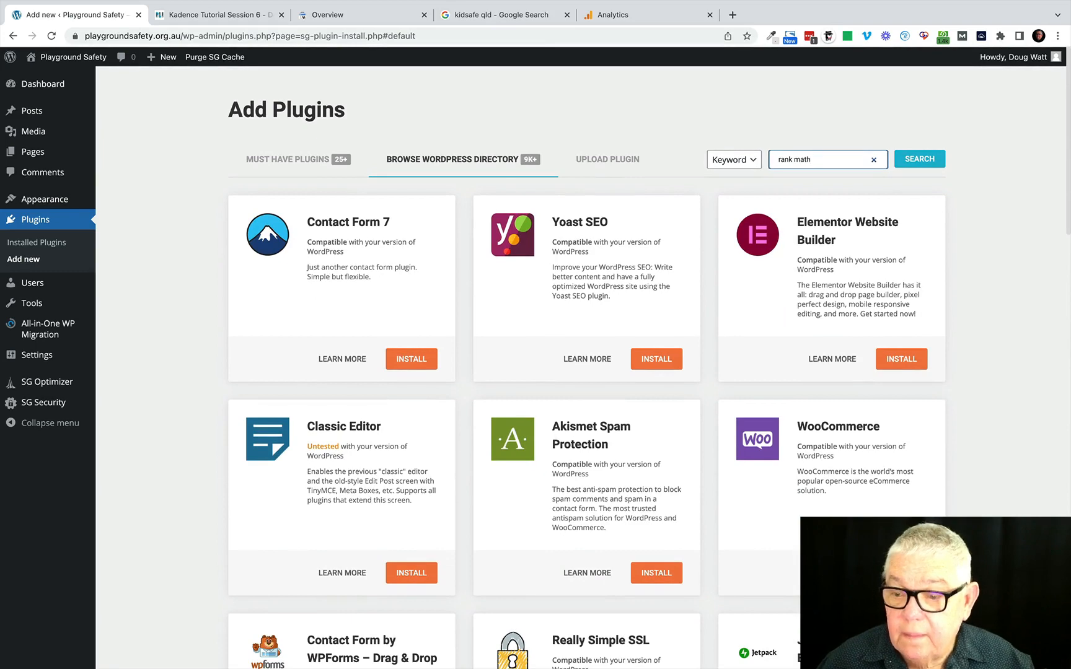
pyautogui.click(920, 158)
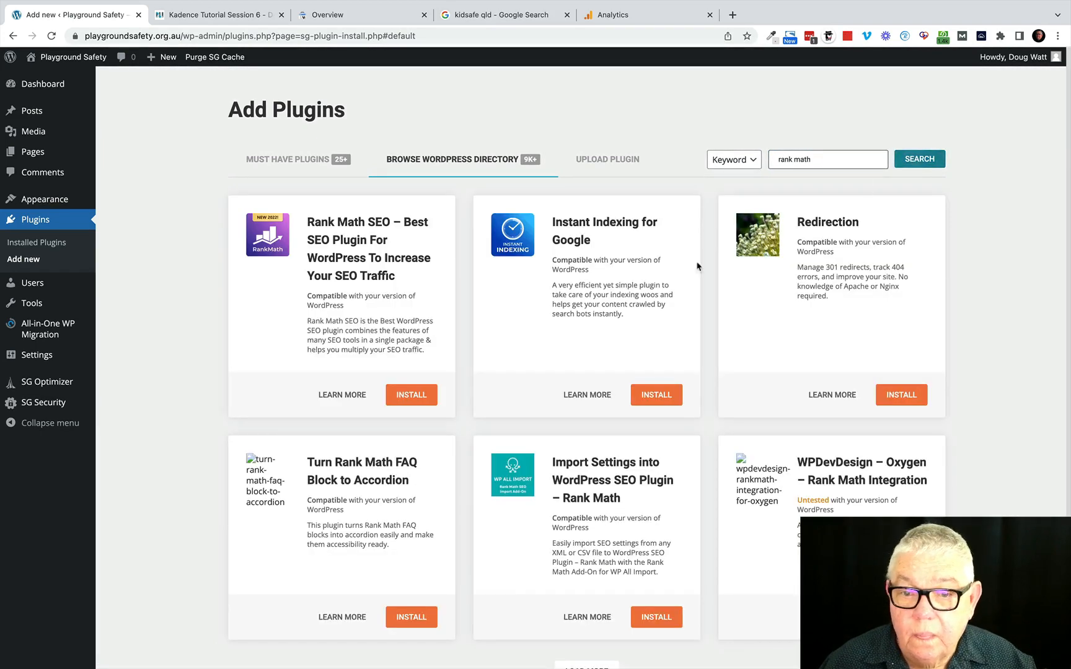
pyautogui.click(410, 400)
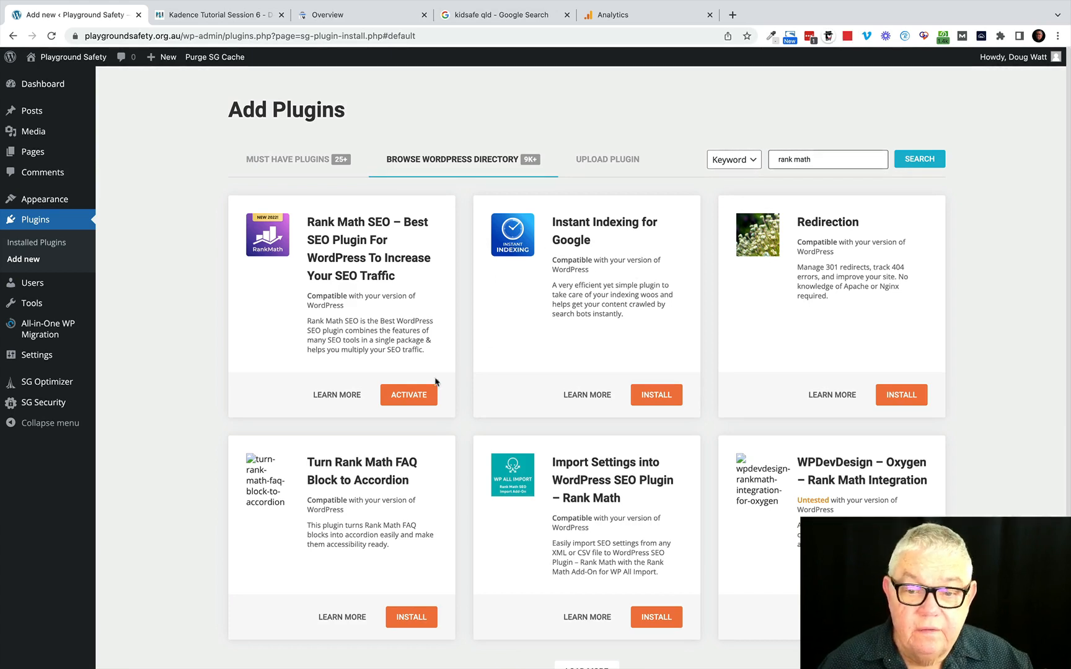
pyautogui.click(408, 397)
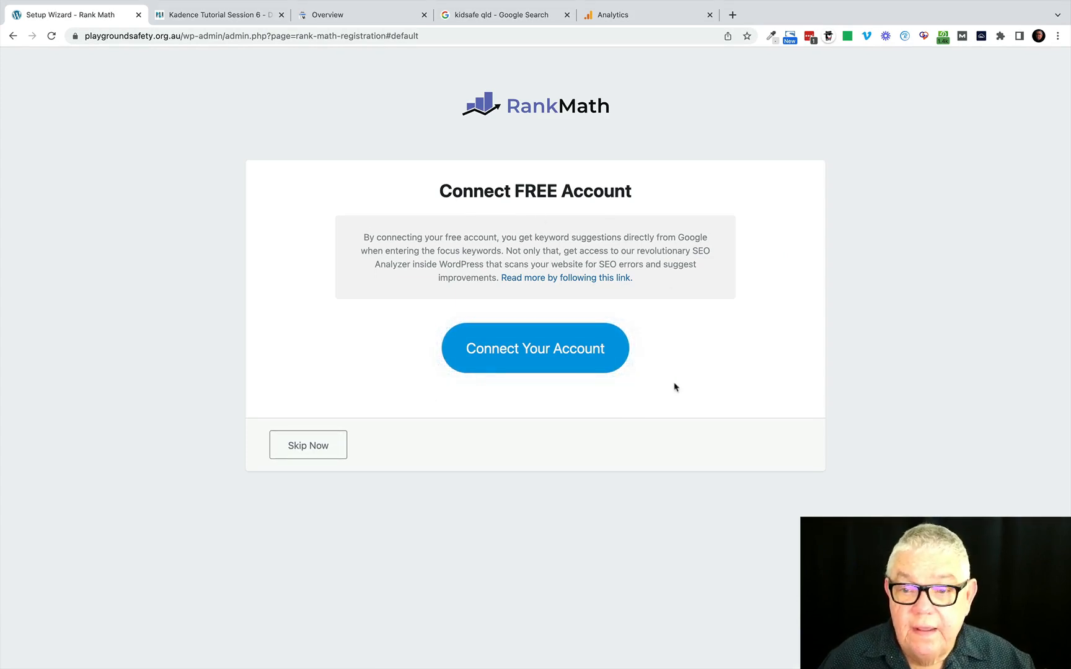
# Connect the site to a Rank Math account using the saved email and password login, and activate the Rank Math Free Plan.
pyautogui.click(533, 351)
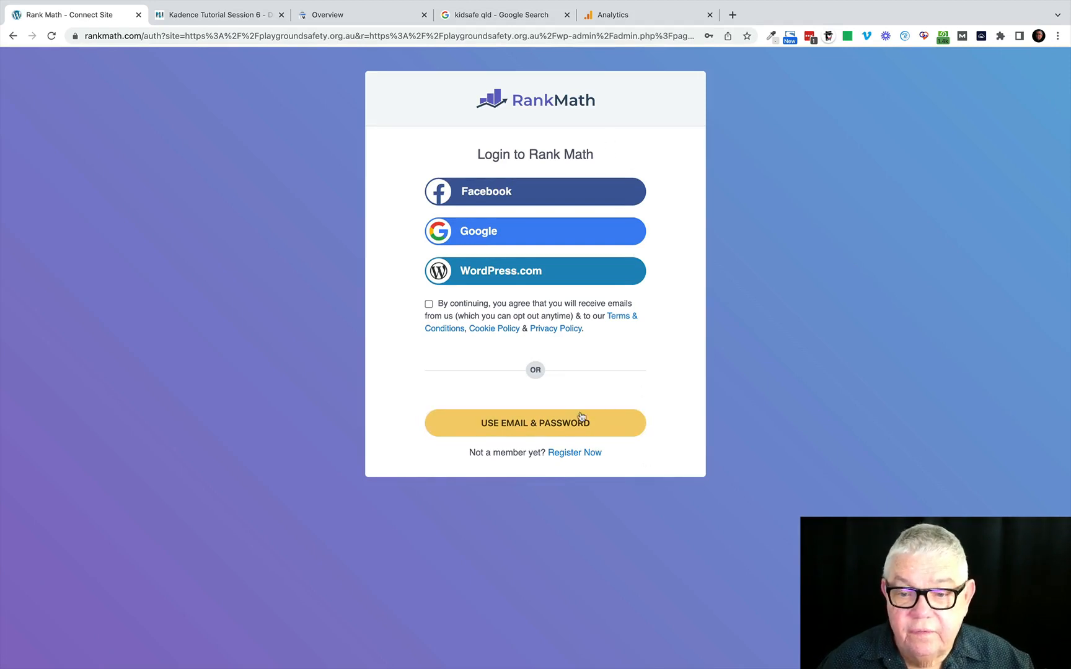
pyautogui.click(533, 426)
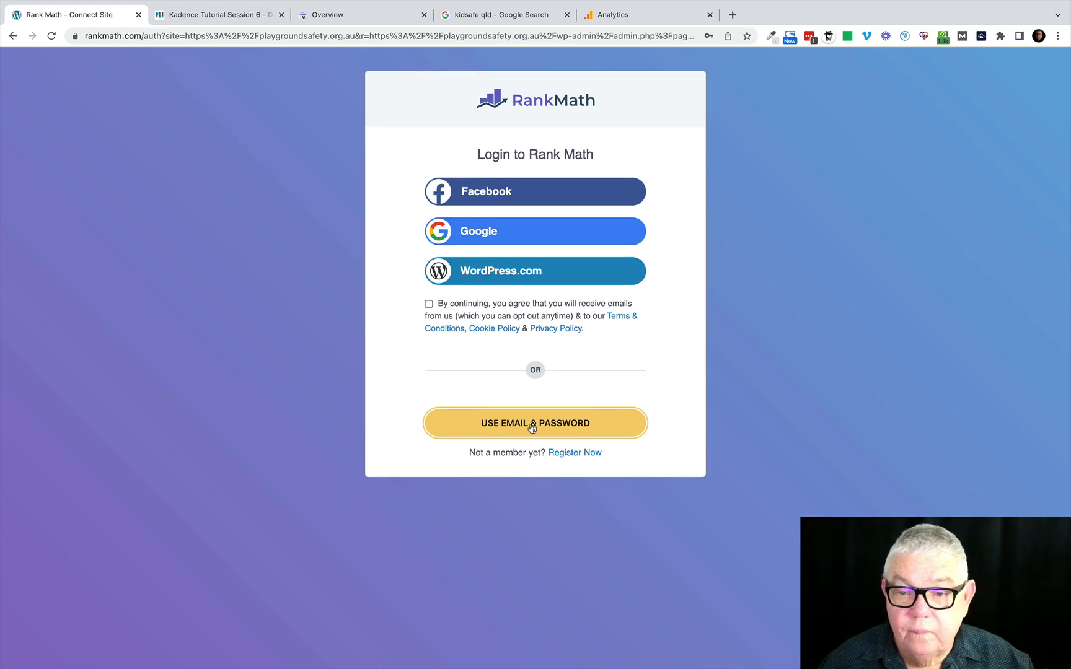
pyautogui.click(532, 427)
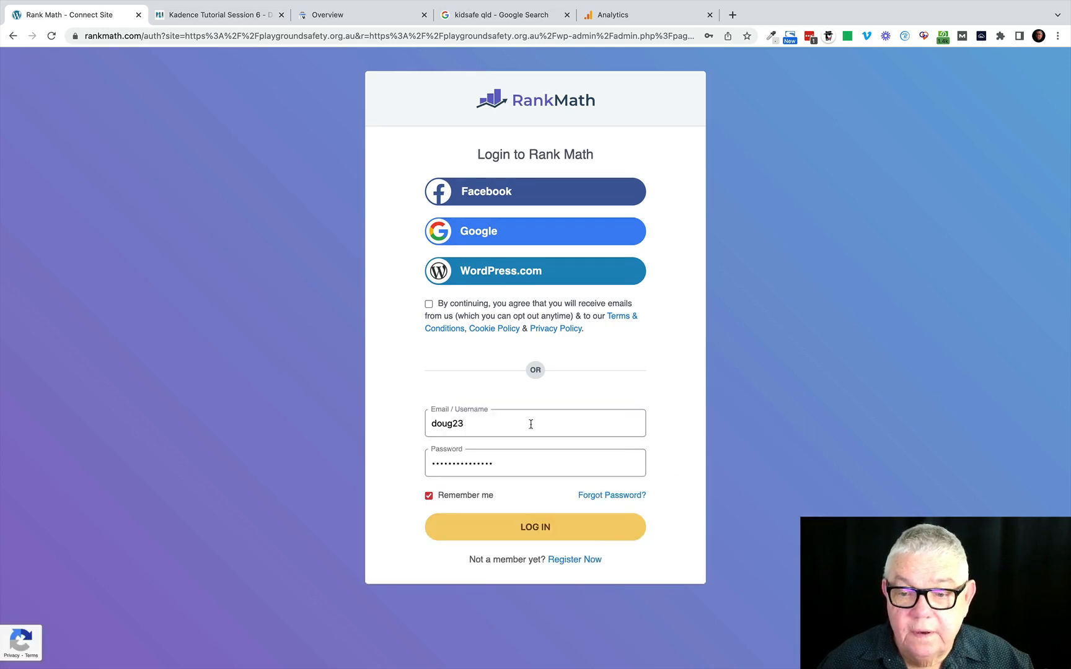
pyautogui.click(537, 531)
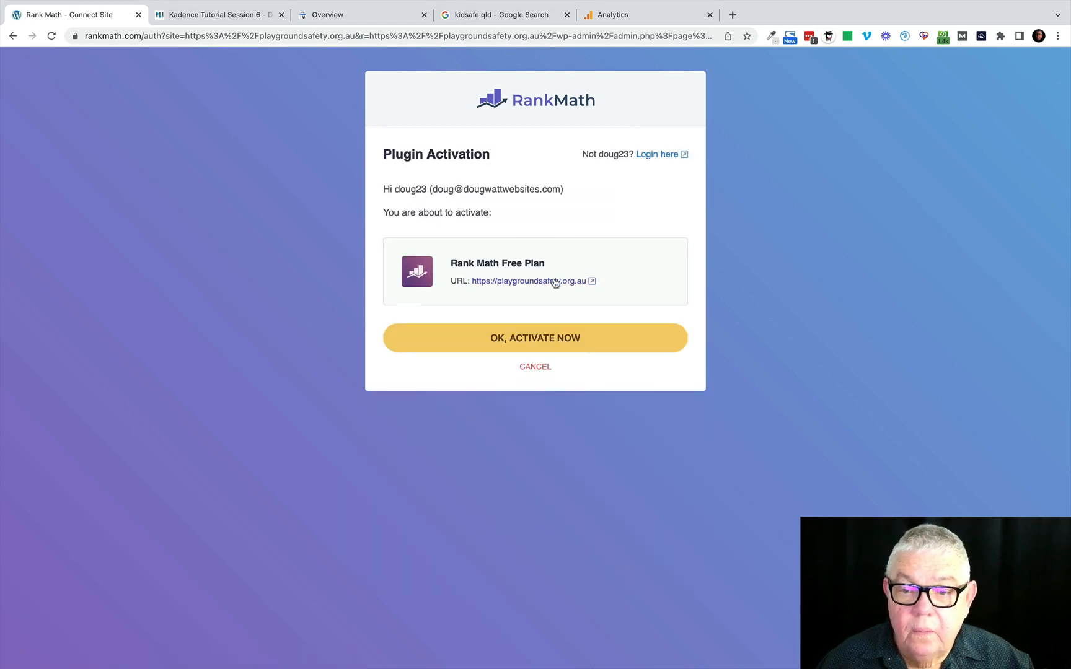
pyautogui.click(537, 343)
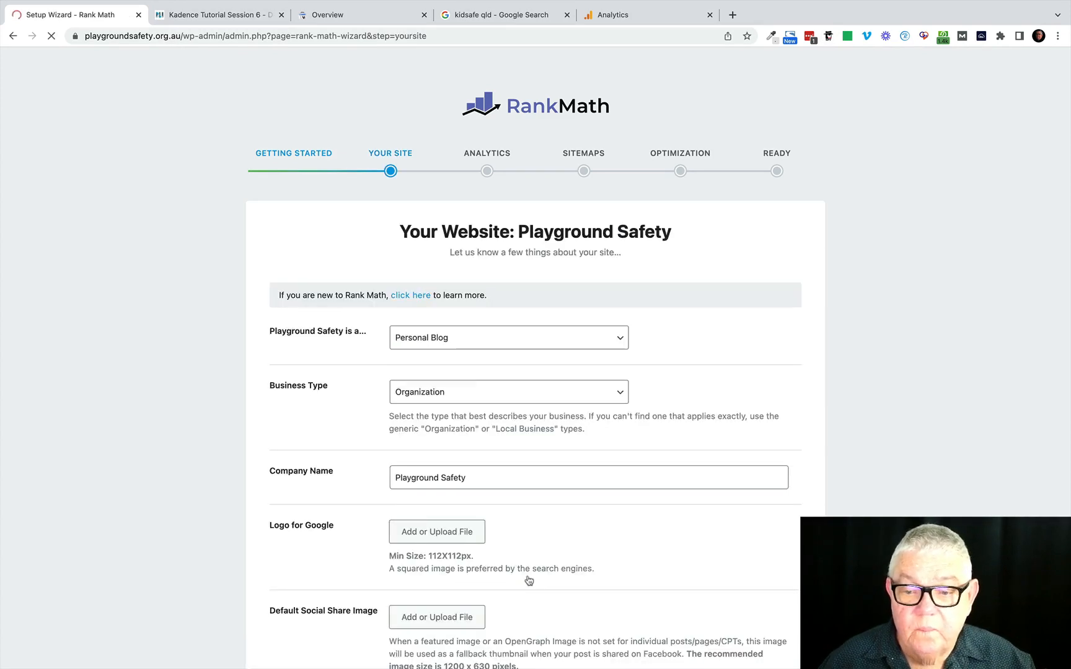
# Set the site type to Community Blog/News Site and the business type to Child Care.
pyautogui.click(461, 342)
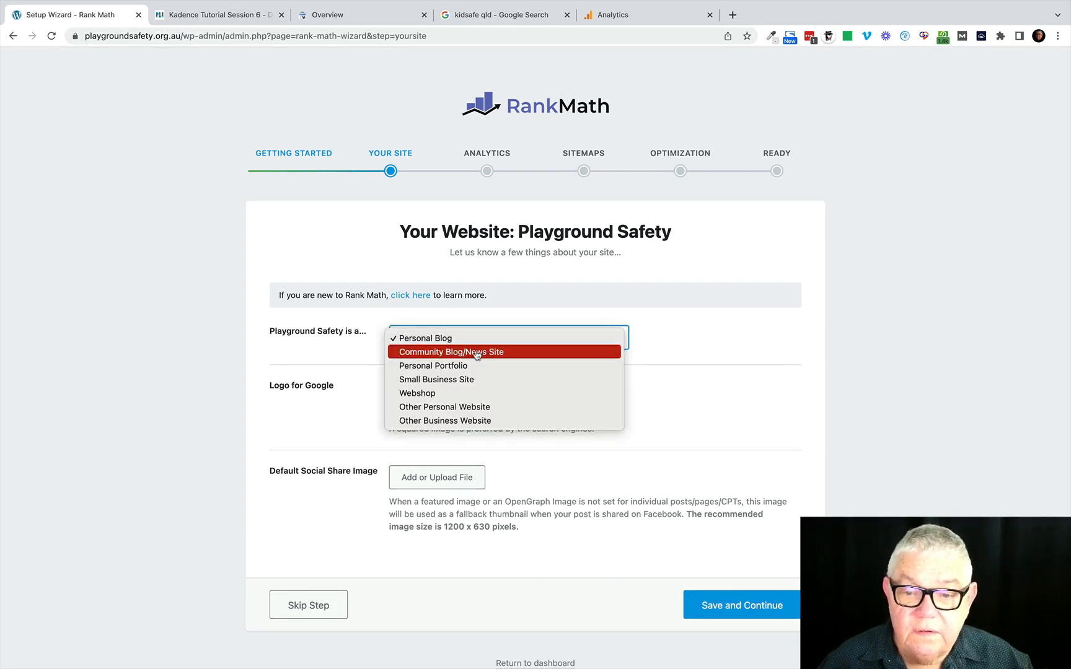
pyautogui.click(477, 355)
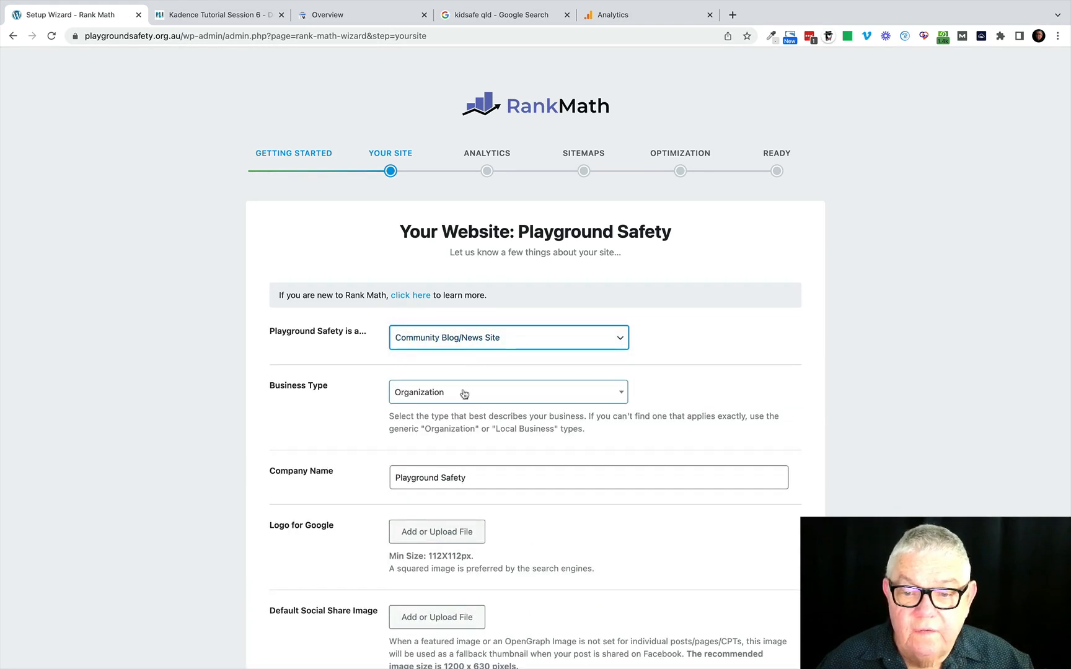
pyautogui.click(464, 395)
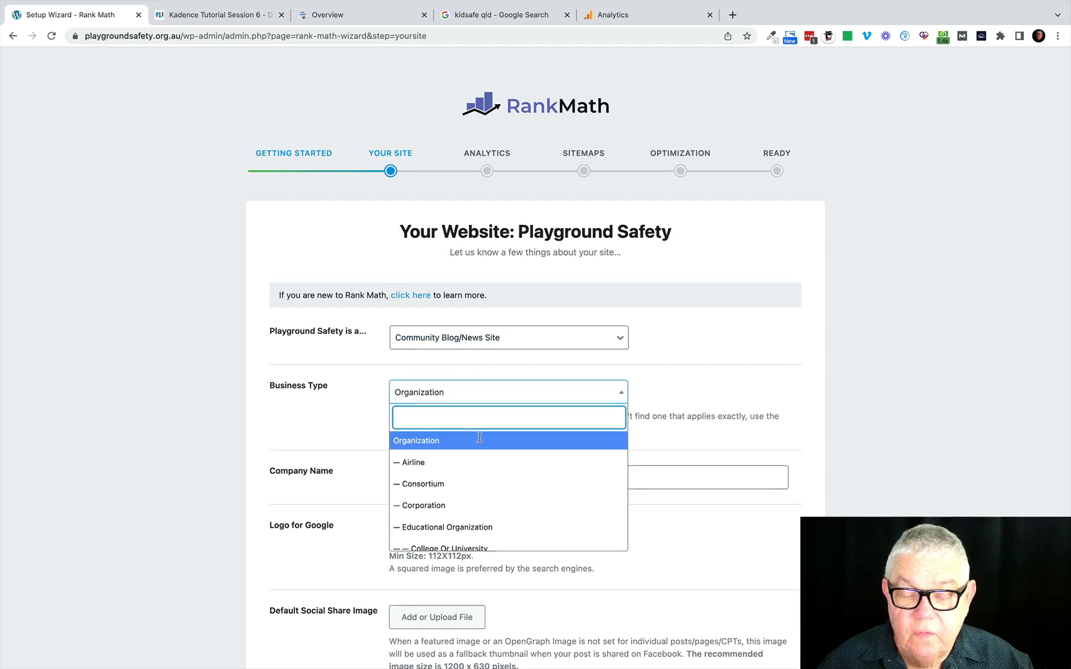
pyautogui.scroll(-2, 484, 471)
pyautogui.scroll(-4, 483, 473)
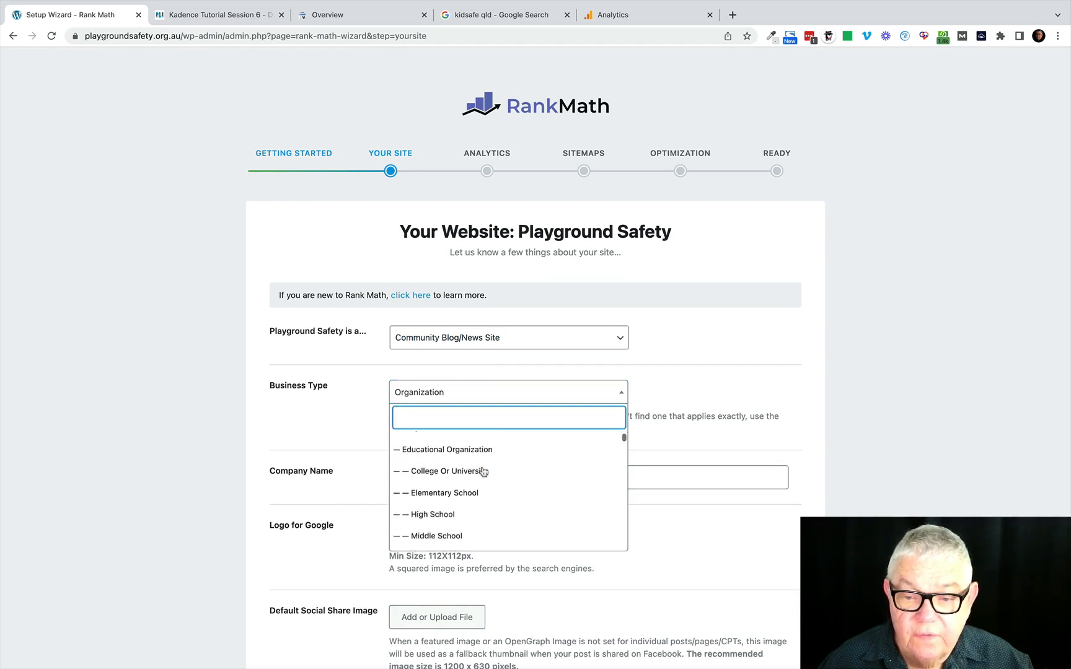
pyautogui.scroll(-2, 484, 473)
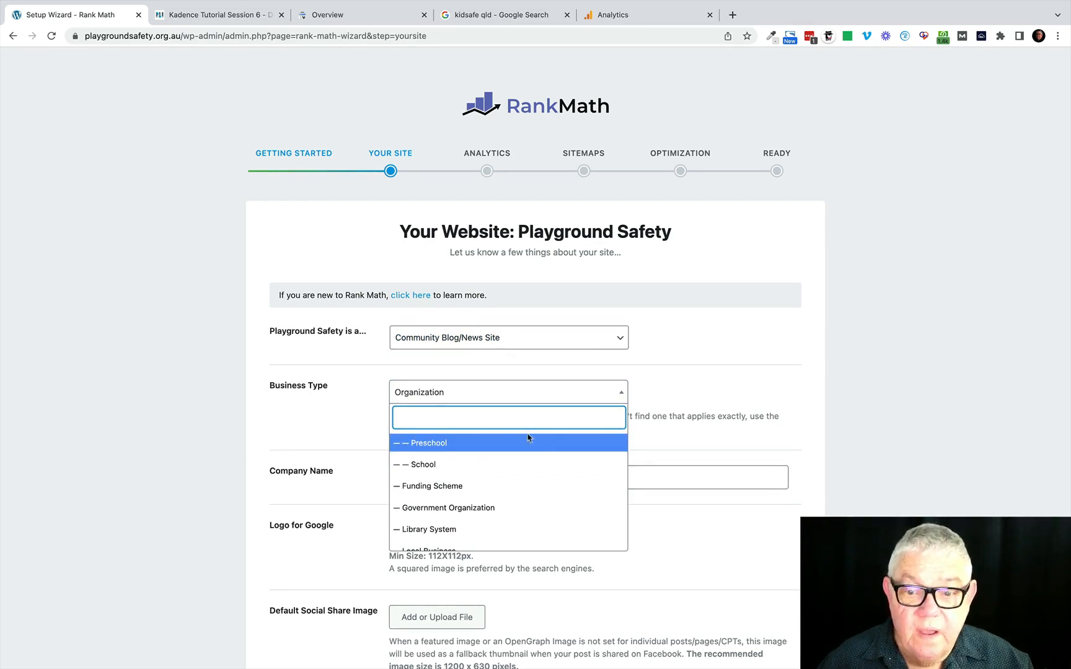
pyautogui.scroll(-1, 507, 494)
pyautogui.scroll(-3, 508, 496)
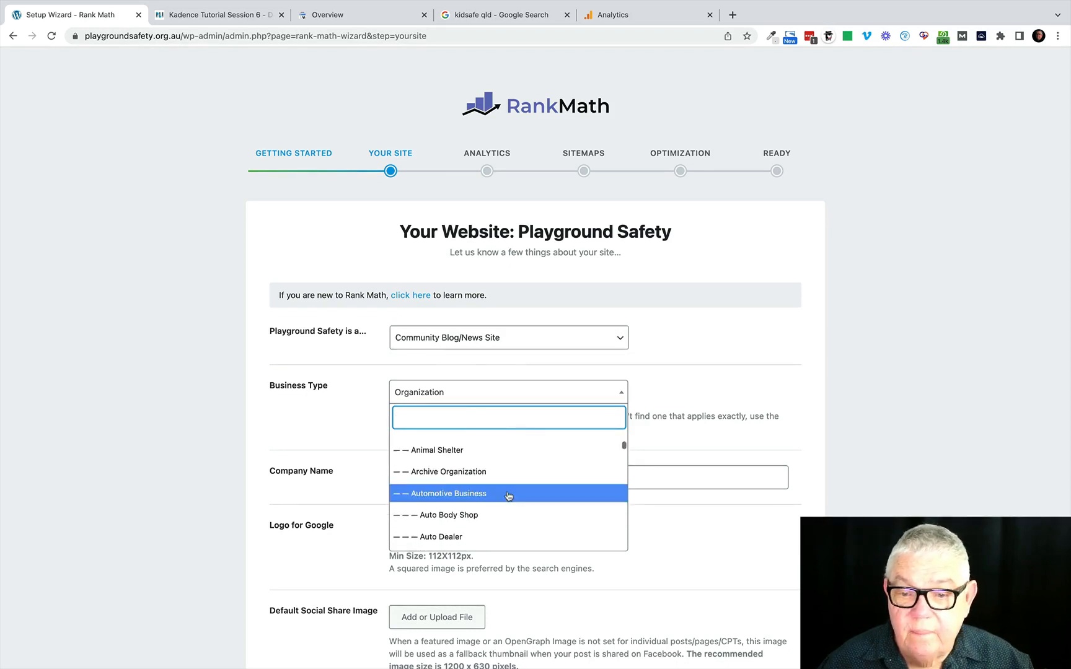
pyautogui.scroll(-1, 508, 496)
pyautogui.scroll(-5, 508, 496)
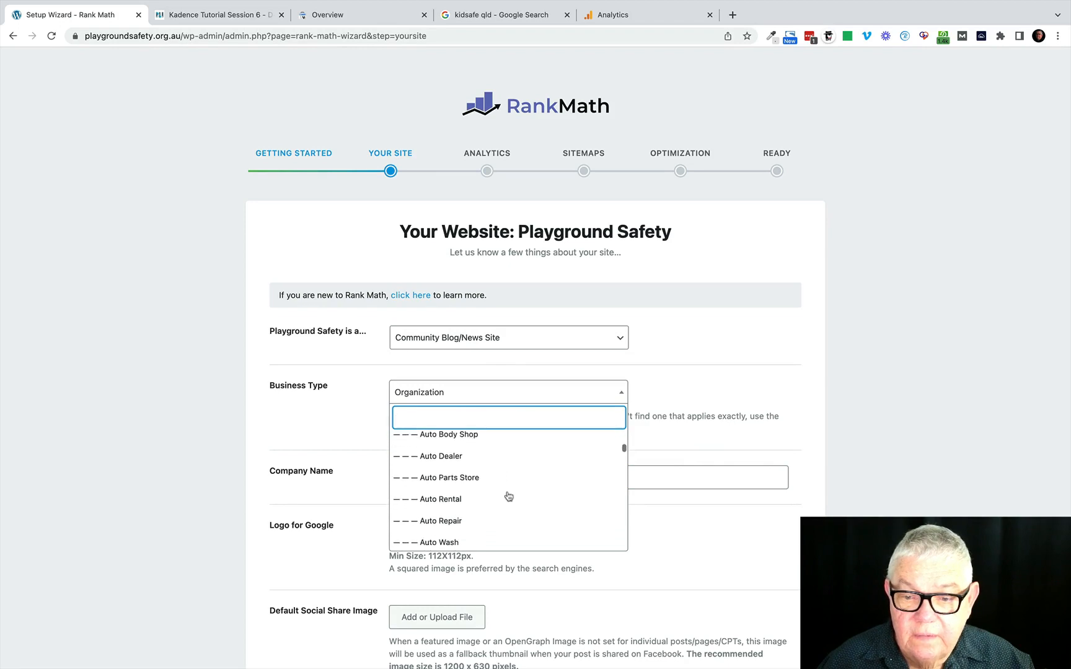
pyautogui.scroll(-2, 509, 496)
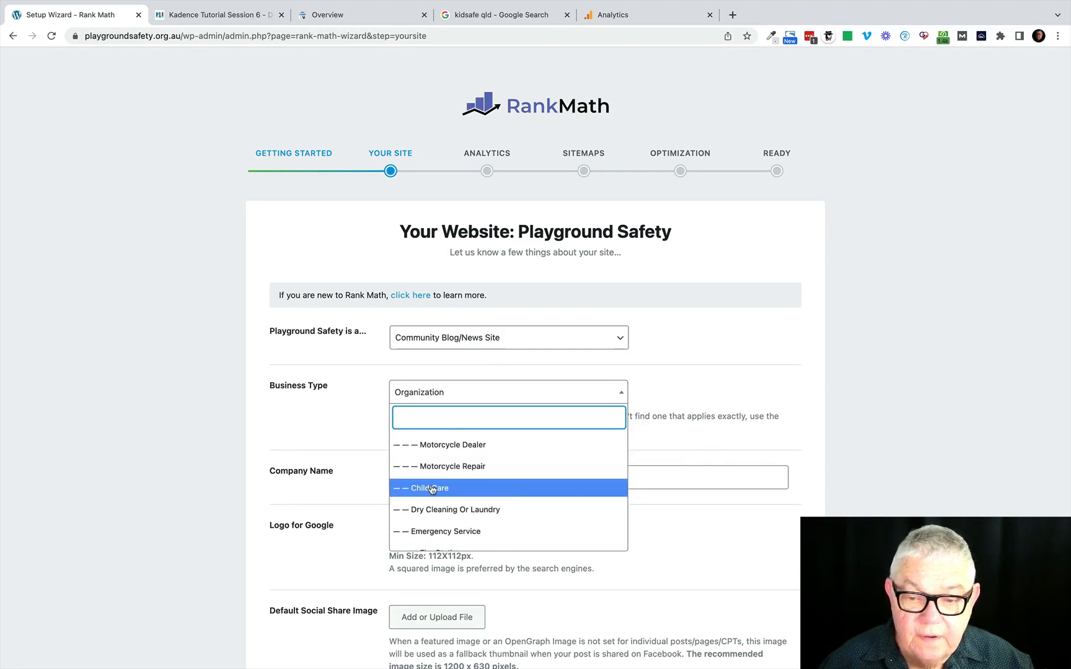
pyautogui.click(432, 489)
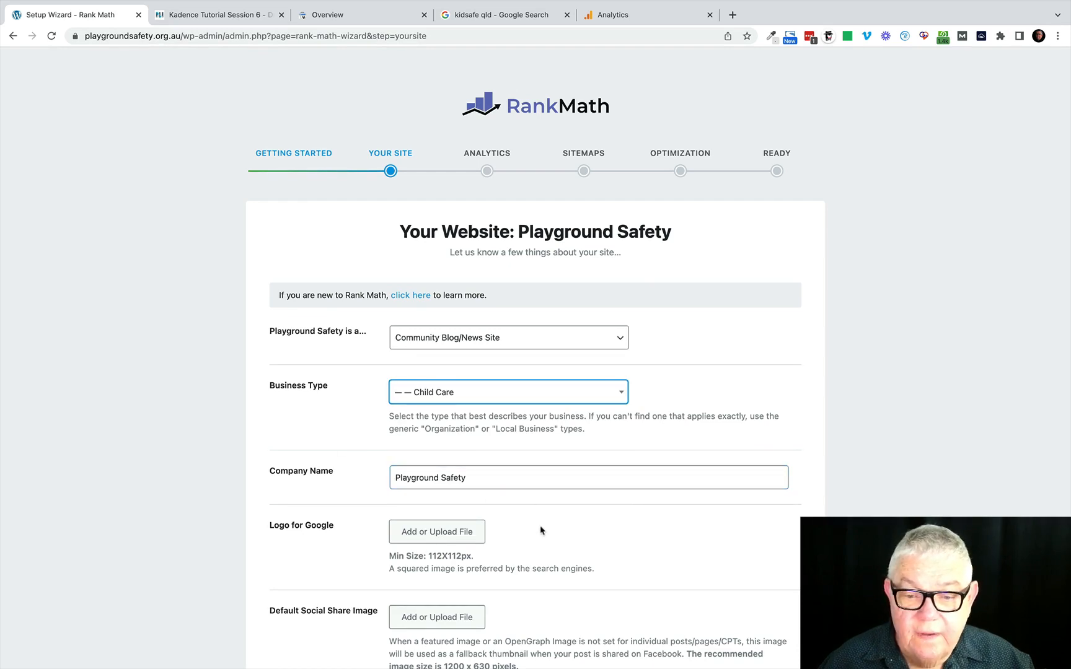
# Save the website details with the Google logo and default social share image left empty, and continue to the analytics setup.
pyautogui.scroll(-3, 541, 531)
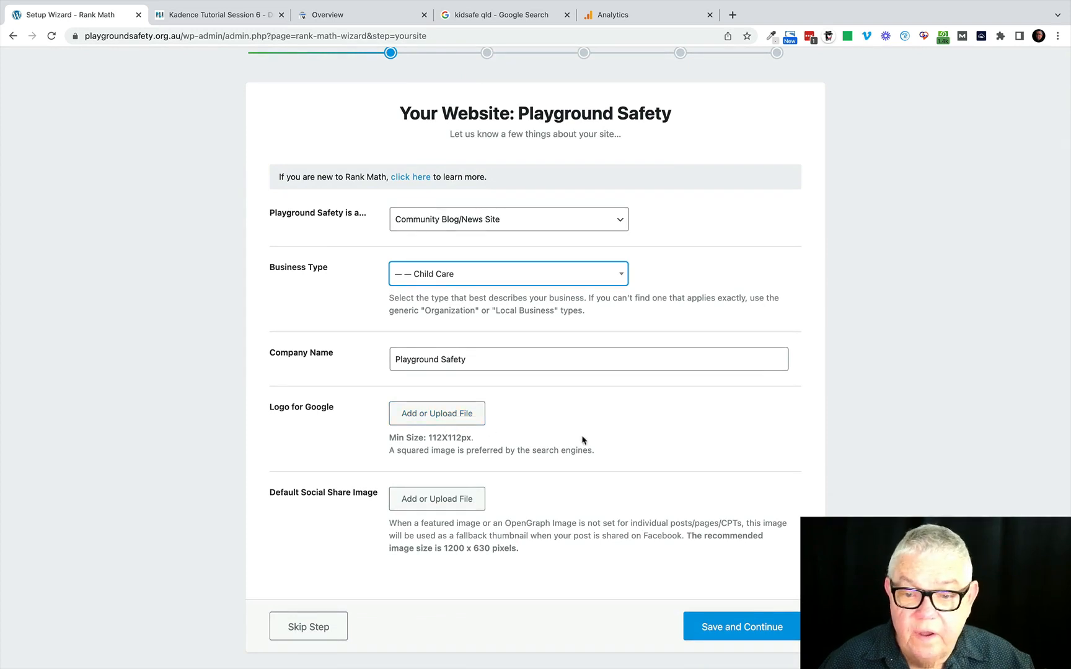
pyautogui.scroll(-2, 582, 440)
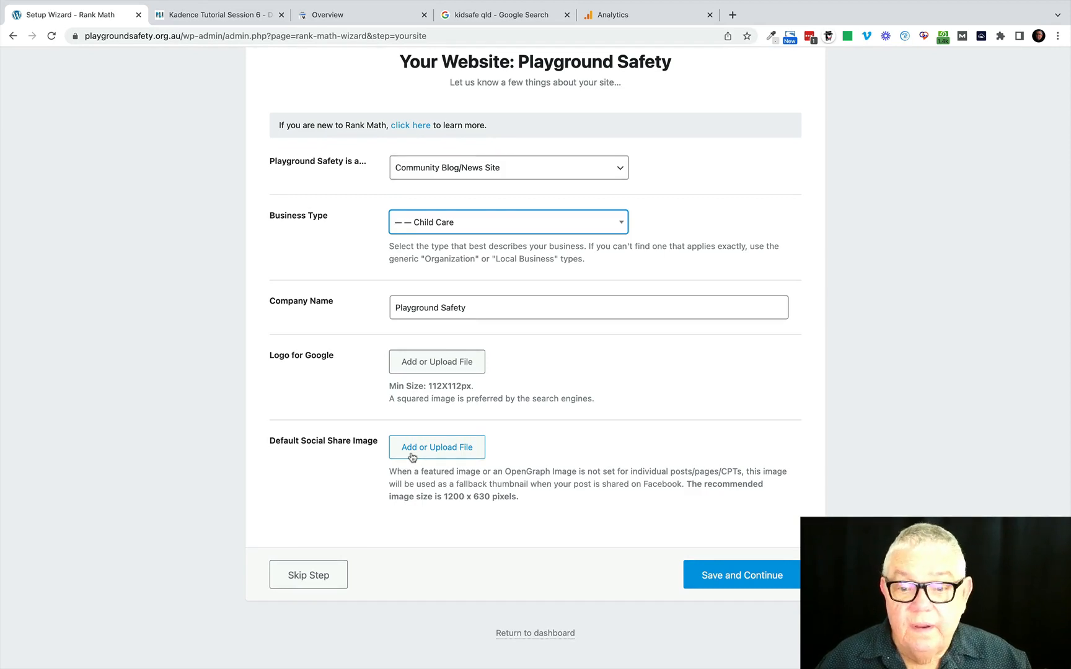
pyautogui.click(732, 577)
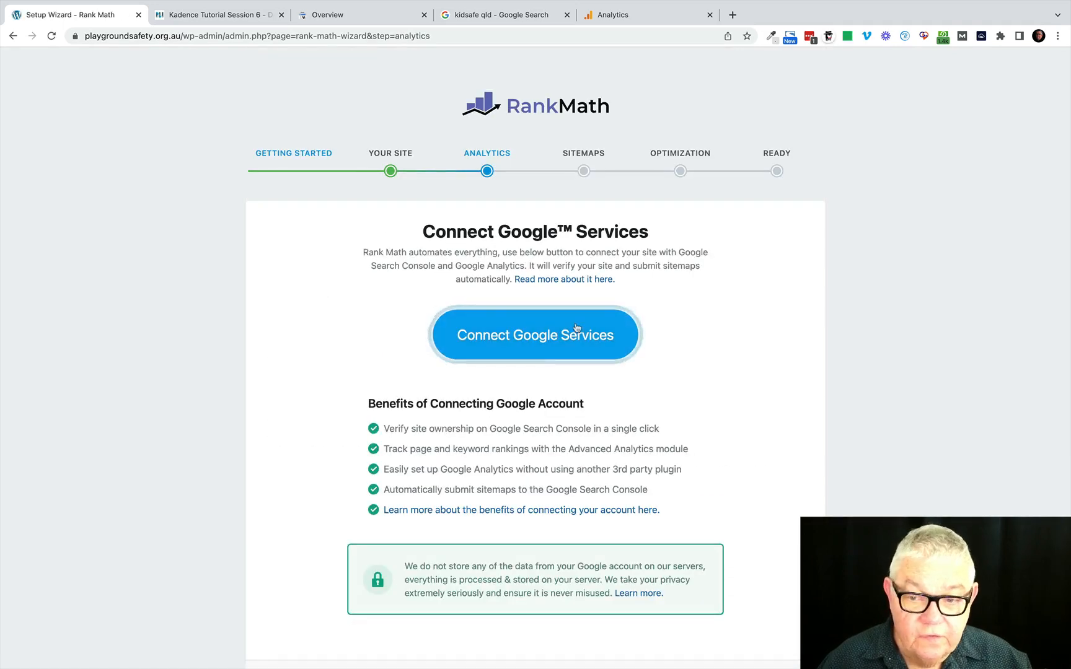
# Connect Google services using the listed Google account and grant Rank Math SEO the additional access.
pyautogui.click(534, 336)
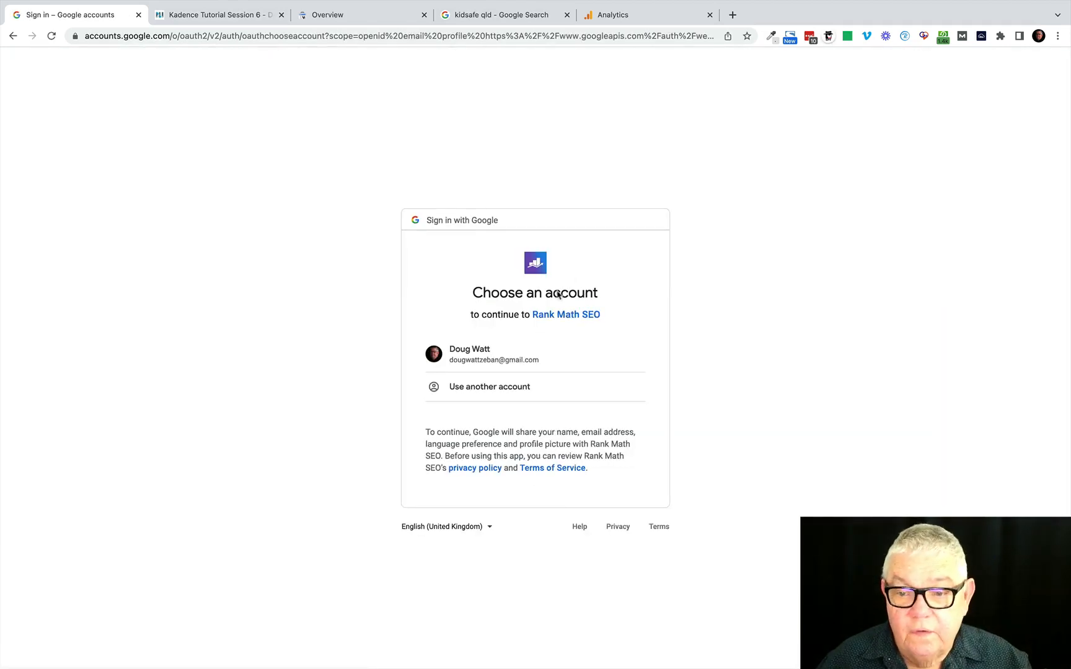
pyautogui.click(503, 360)
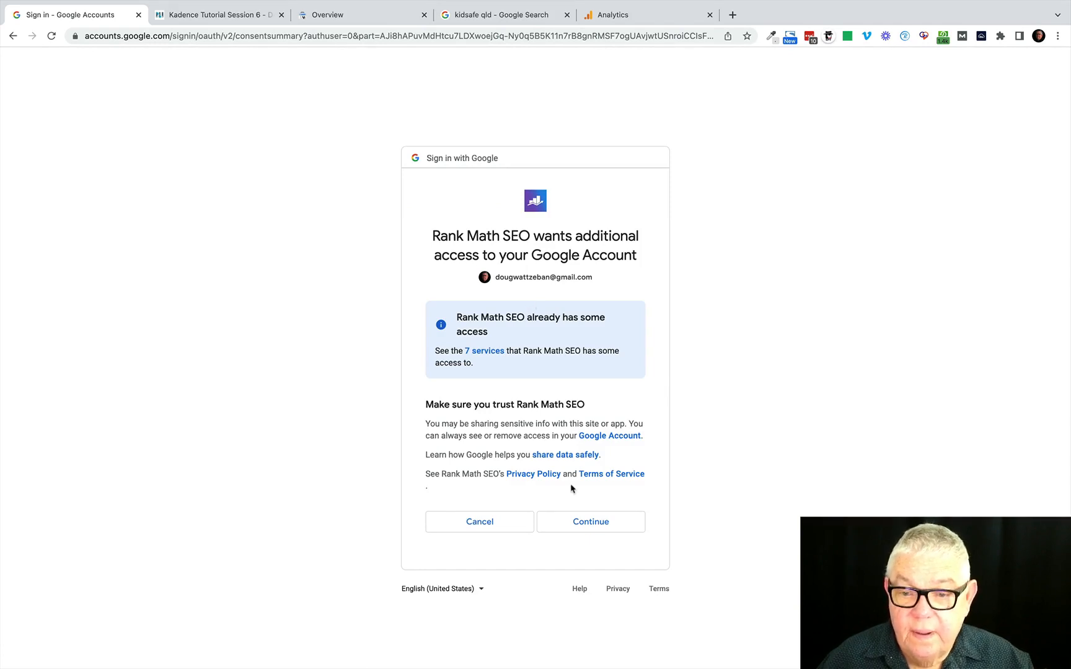
pyautogui.click(589, 526)
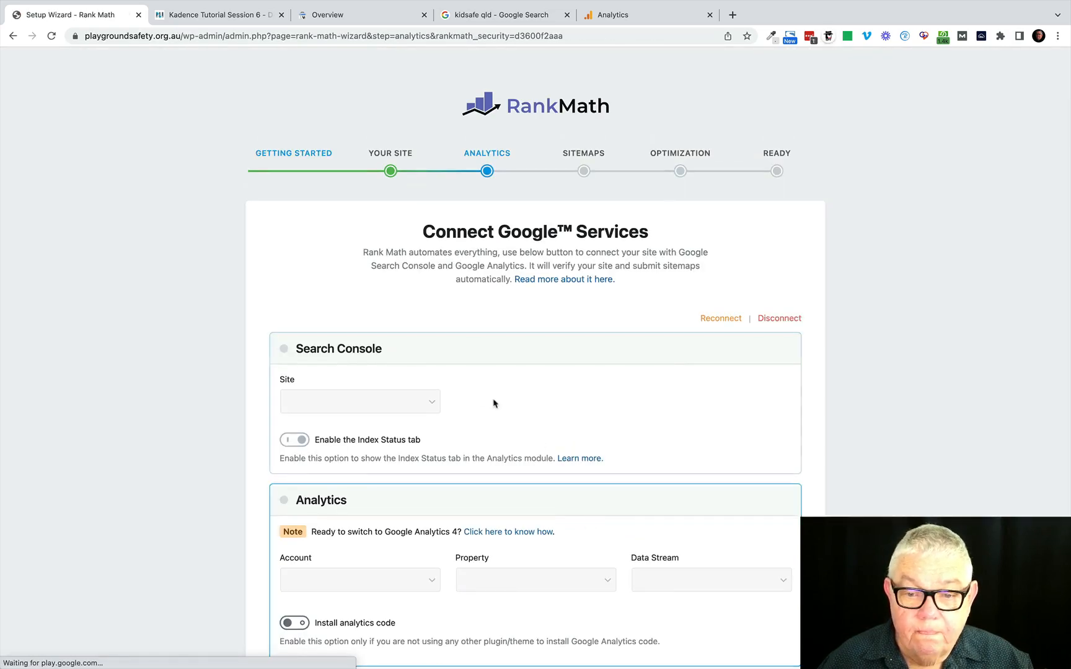
pyautogui.scroll(-2, 517, 388)
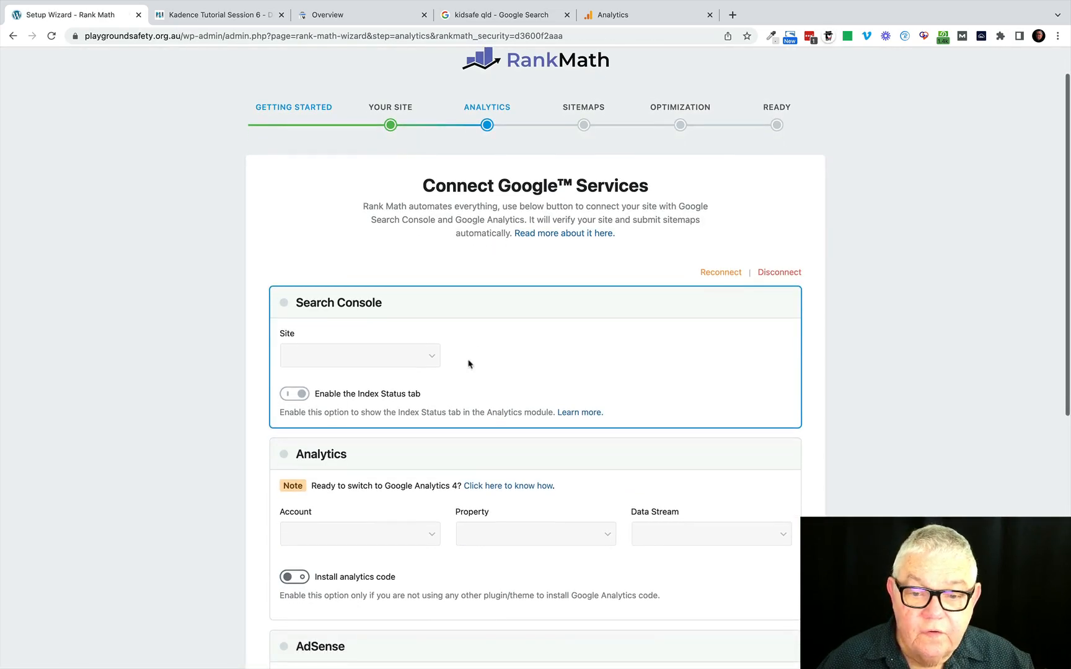
pyautogui.click(427, 356)
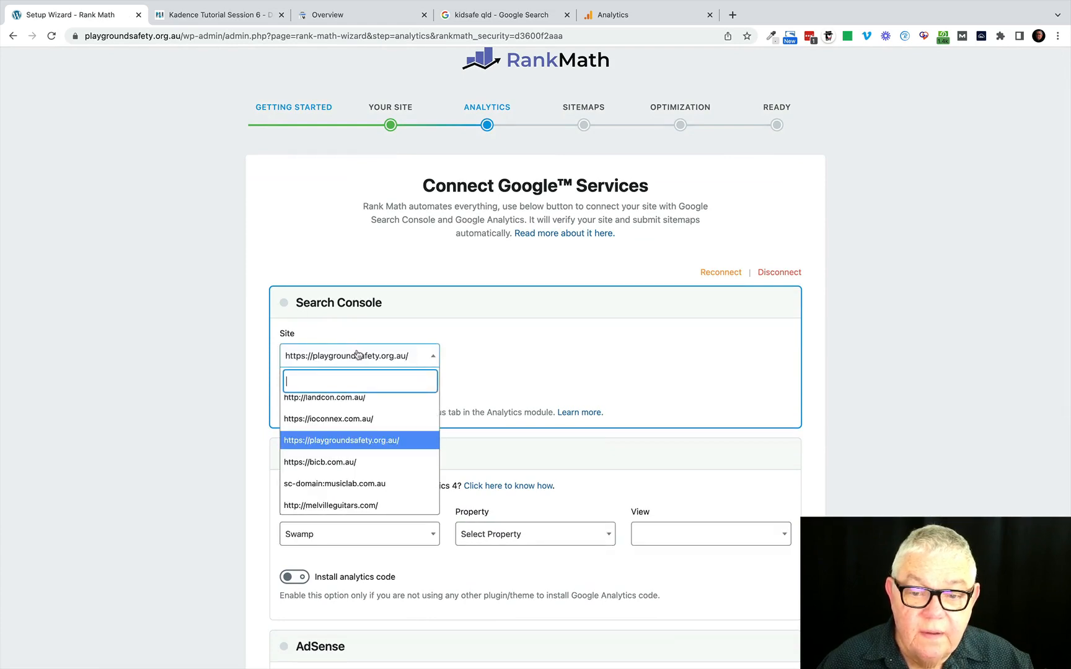
pyautogui.click(351, 447)
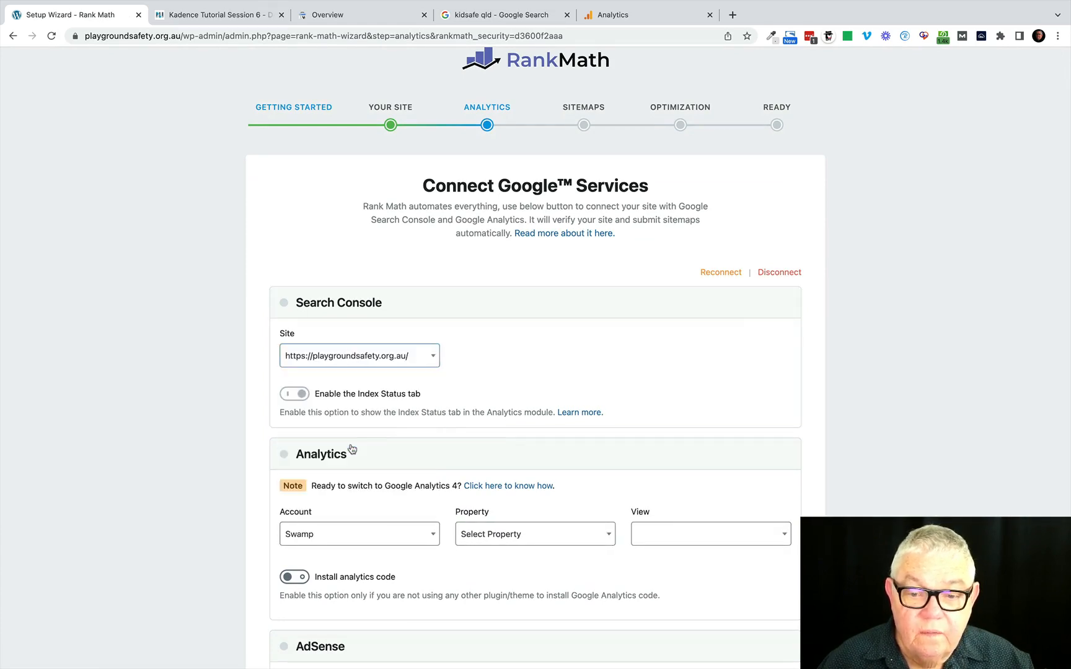
# Choose Playground Safety as the Google Analytics account.
pyautogui.scroll(-3, 489, 398)
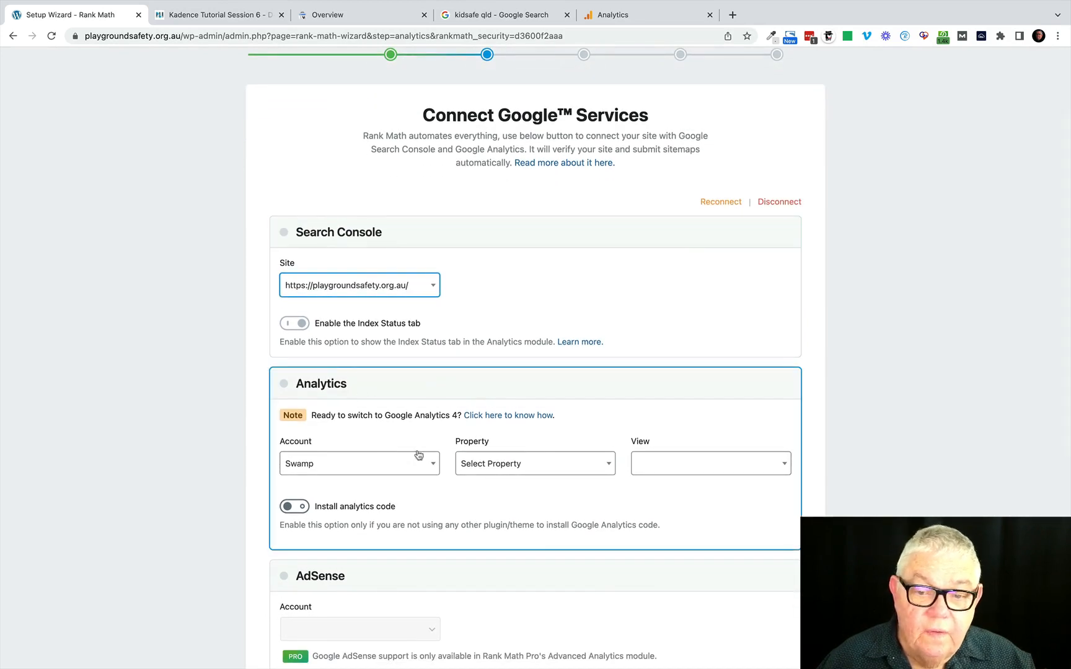
pyautogui.click(431, 466)
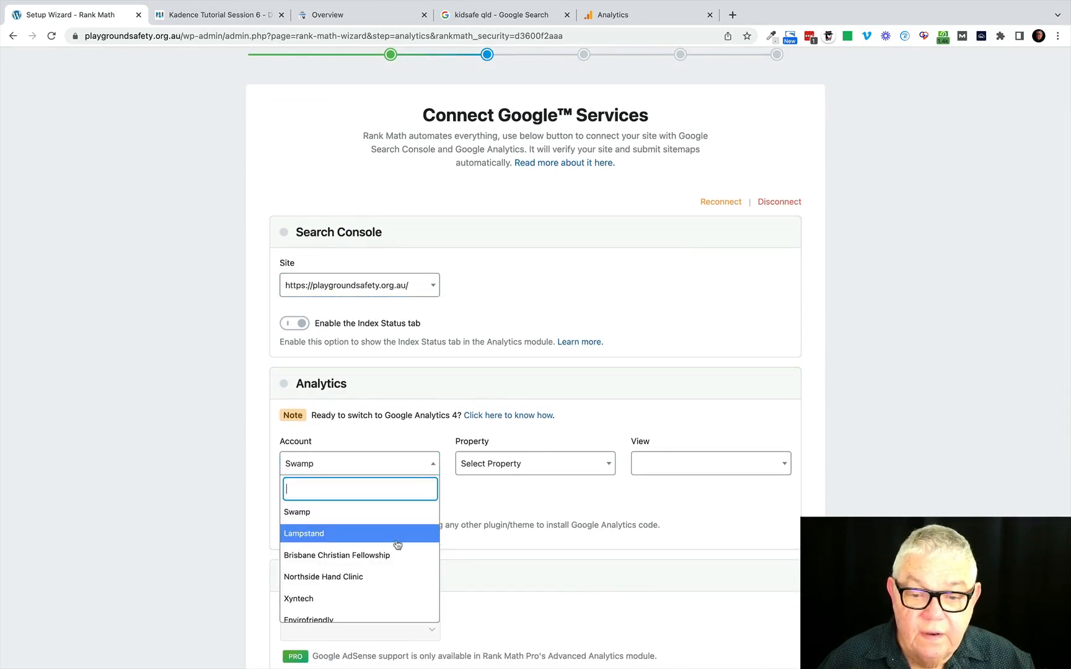
pyautogui.scroll(-4, 397, 542)
pyautogui.scroll(-5, 398, 545)
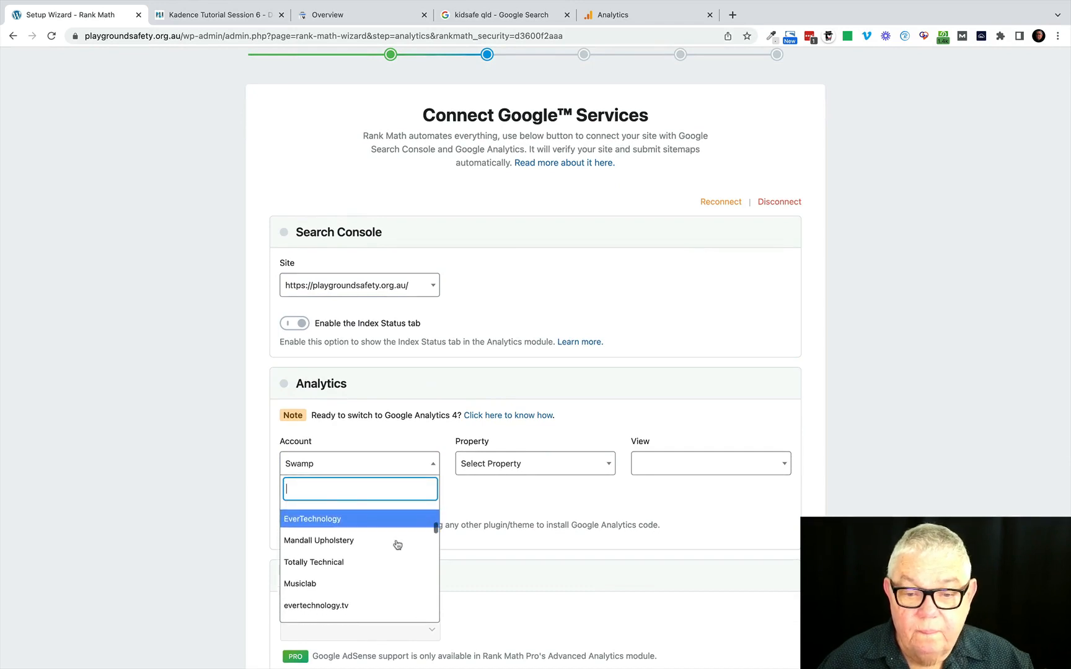
pyautogui.scroll(-3, 397, 545)
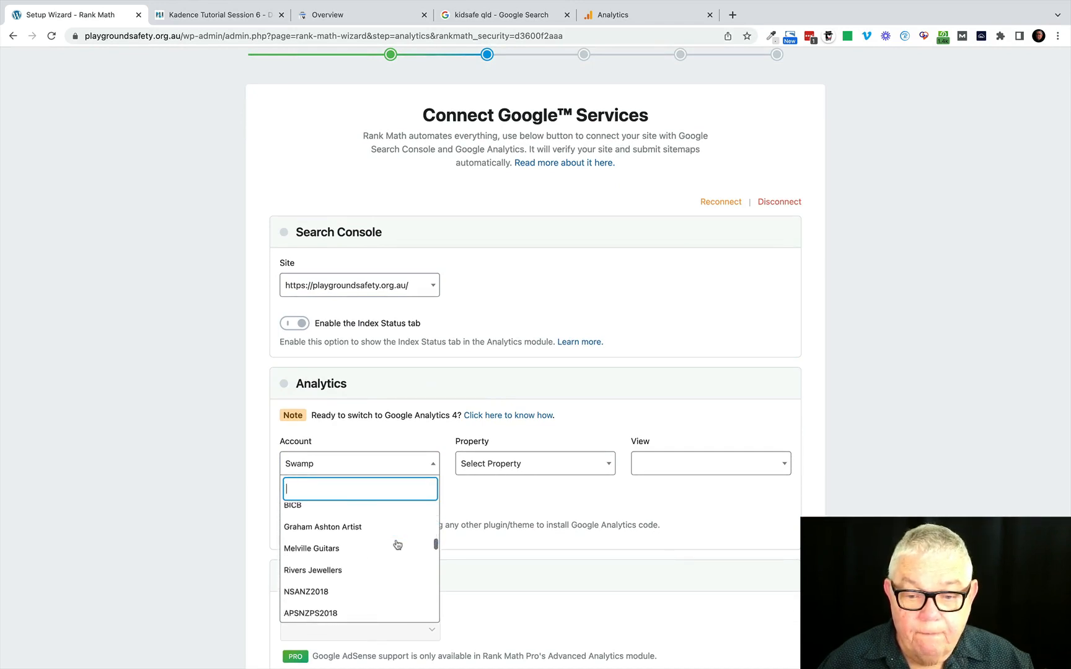
pyautogui.scroll(-5, 398, 545)
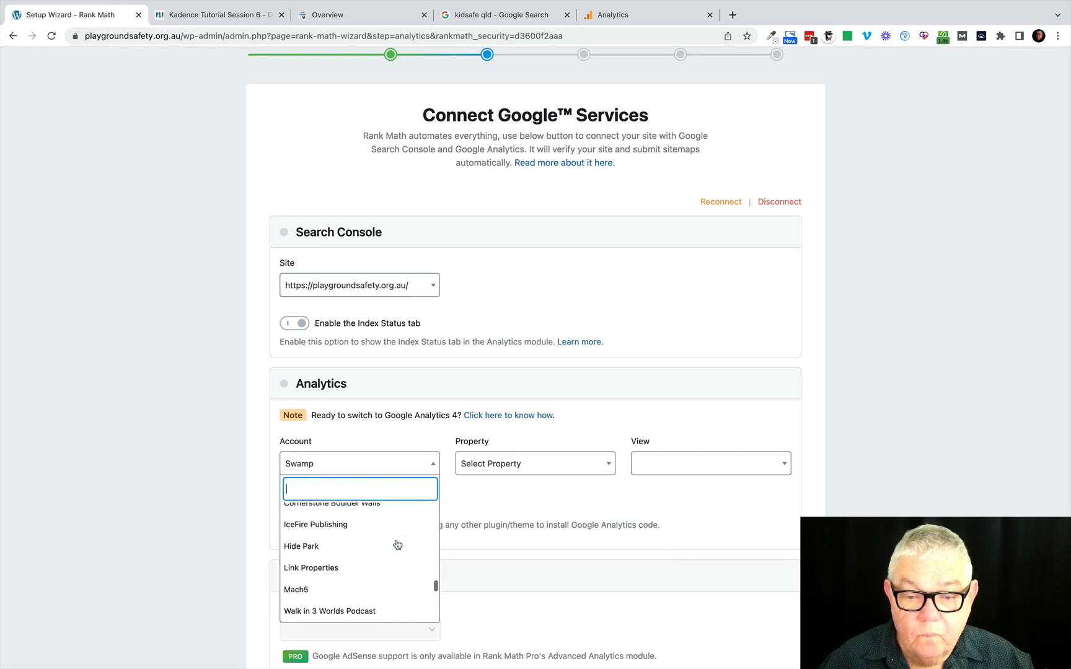
pyautogui.scroll(-2, 397, 545)
pyautogui.scroll(-4, 397, 544)
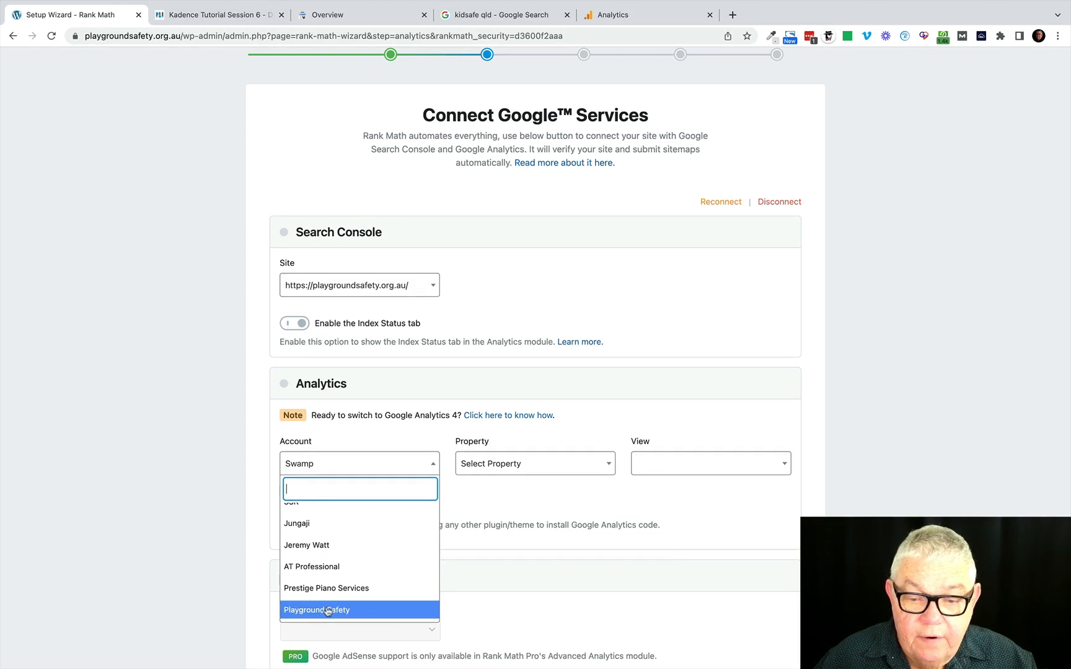
pyautogui.click(328, 610)
# Set the Analytics property to Playground Safety and the view to All Web Site Data, and enable installing the analytics code.
pyautogui.click(604, 468)
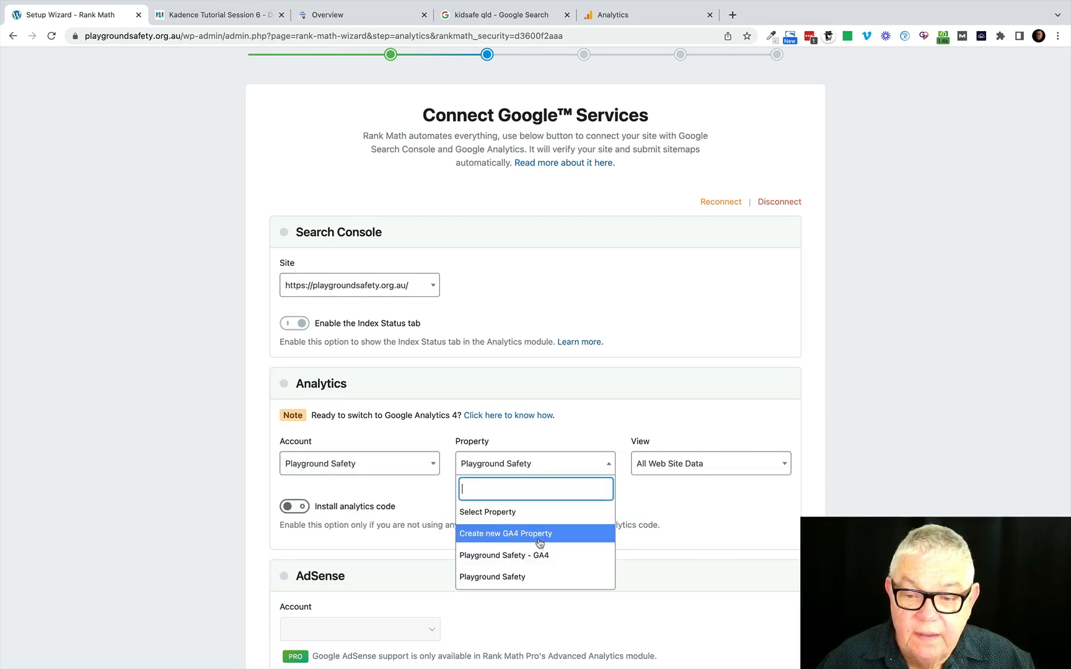
pyautogui.click(488, 578)
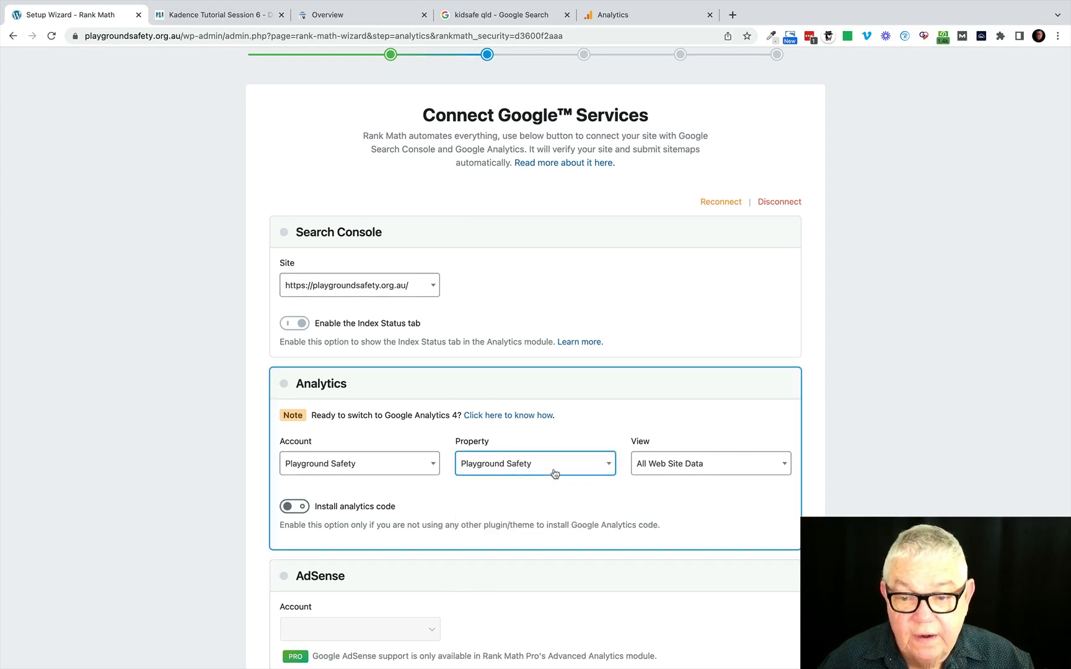
pyautogui.click(705, 469)
pyautogui.click(688, 518)
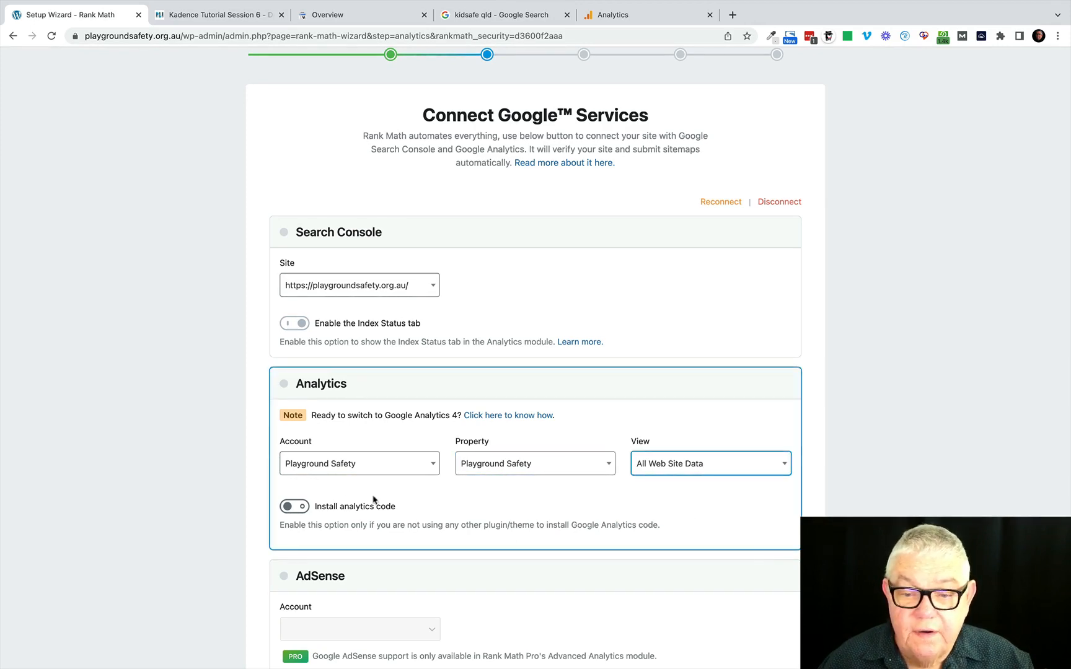
pyautogui.click(302, 508)
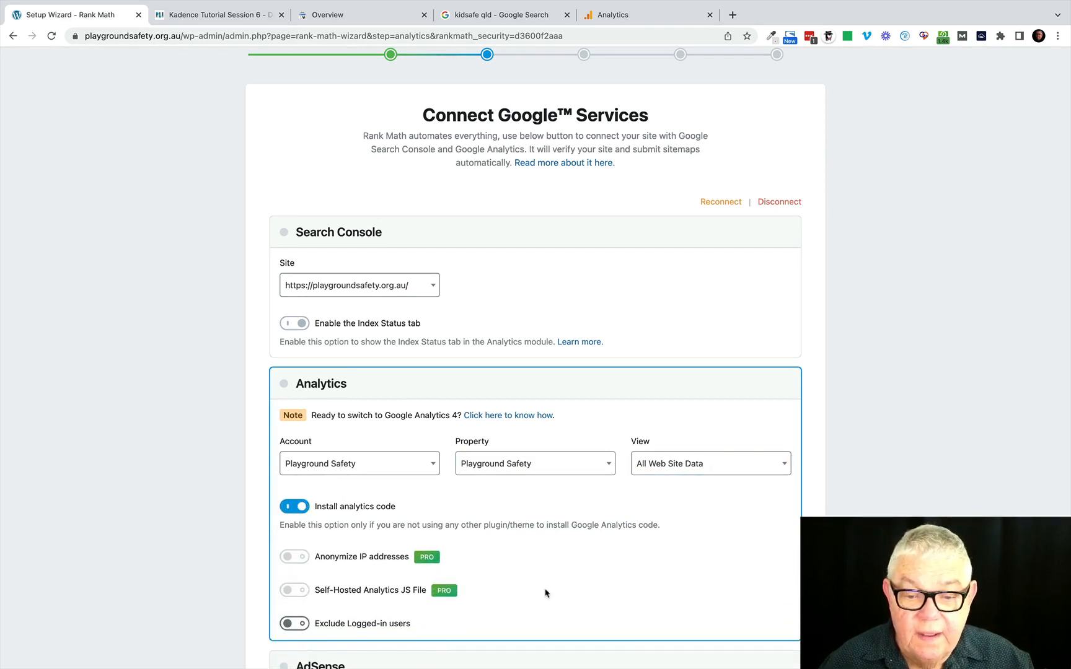
# Turn off email reports, and save the Google services settings to continue to the sitemap setup.
pyautogui.scroll(-2, 545, 594)
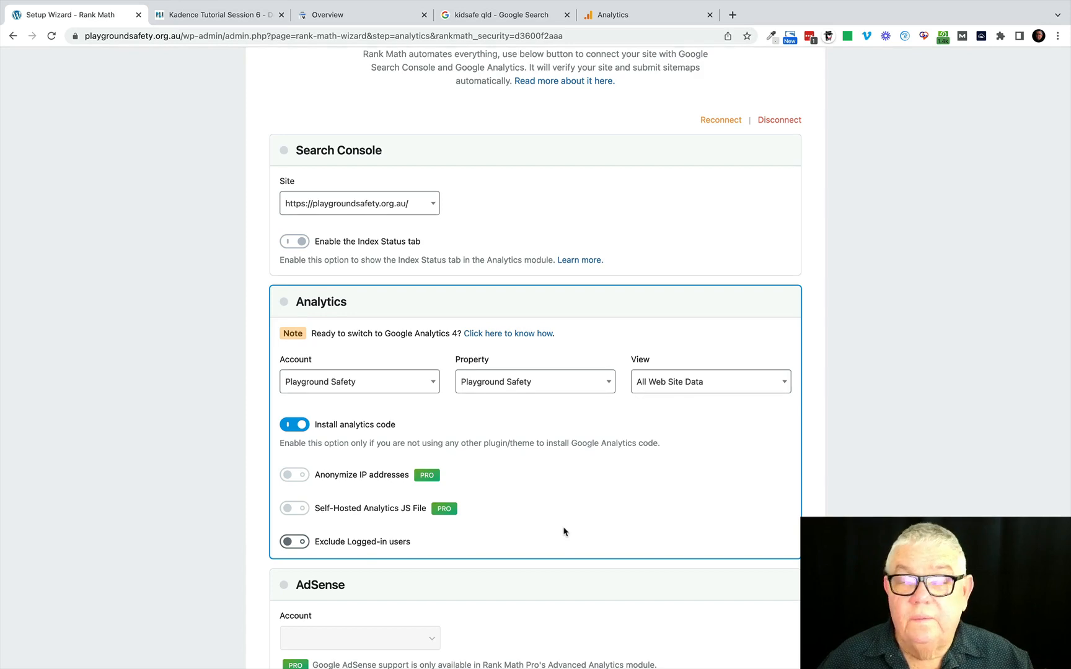
pyautogui.scroll(-1, 564, 532)
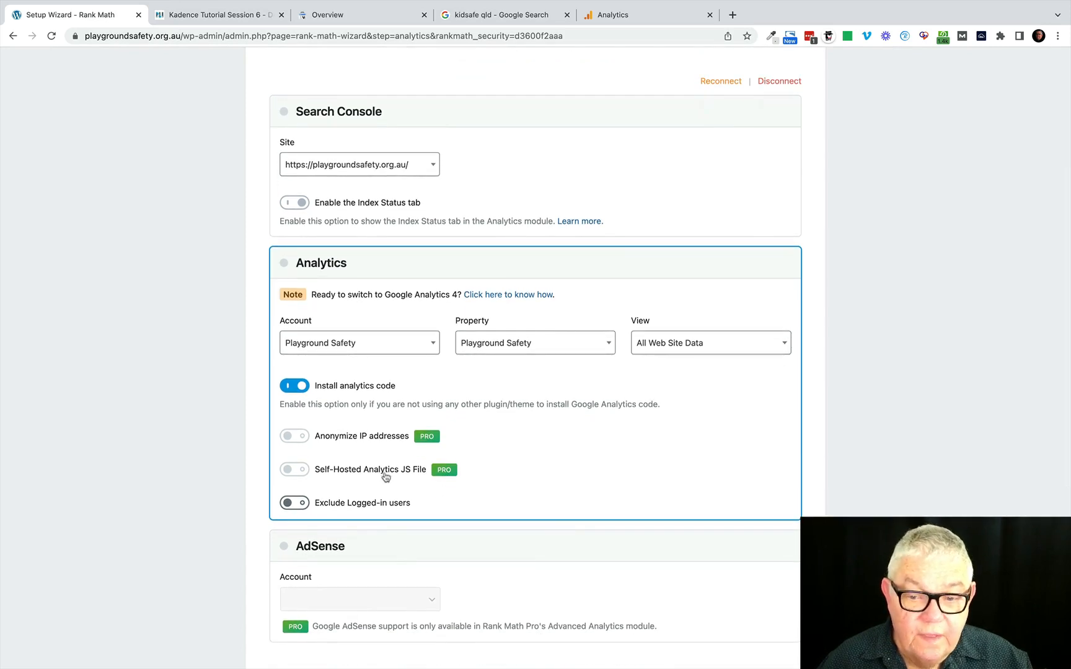
pyautogui.scroll(-3, 552, 486)
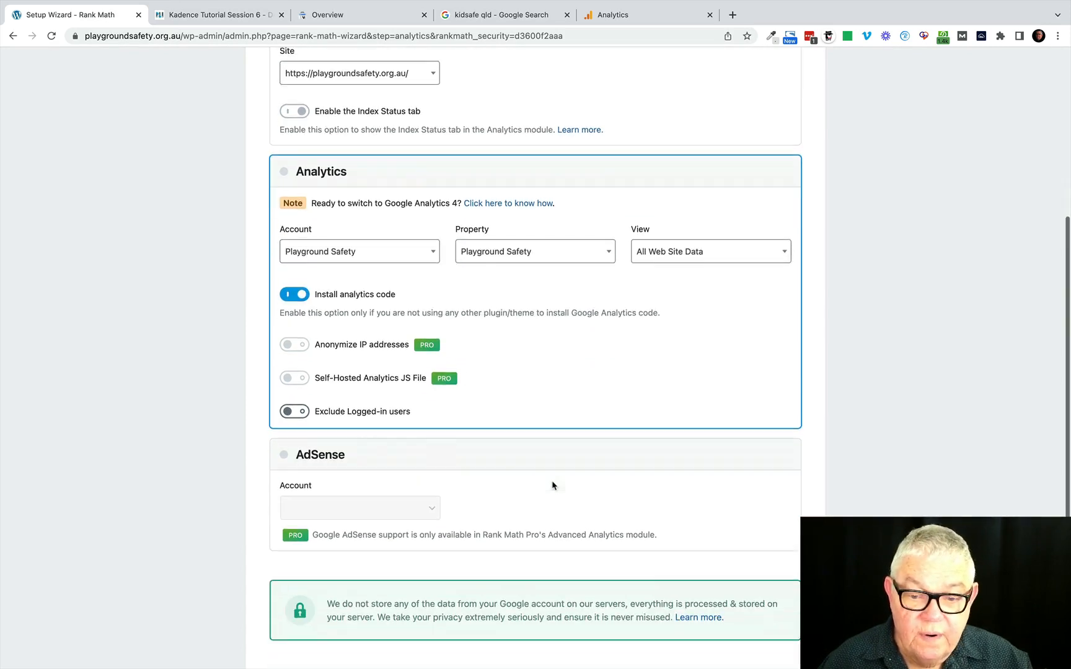
pyautogui.scroll(-1, 552, 485)
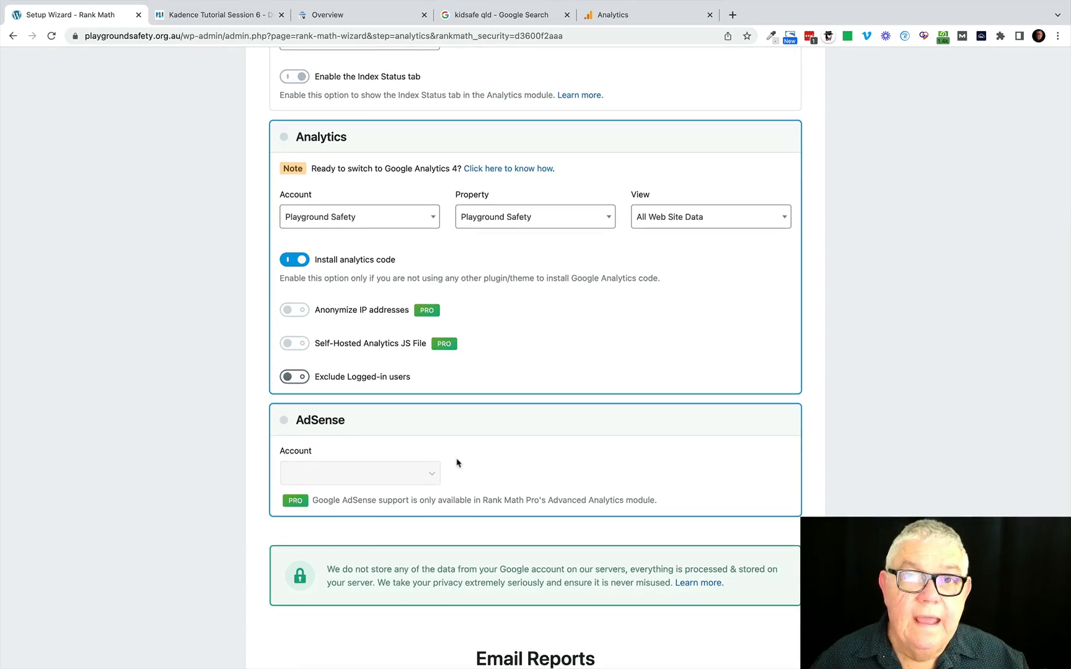
pyautogui.scroll(-5, 456, 463)
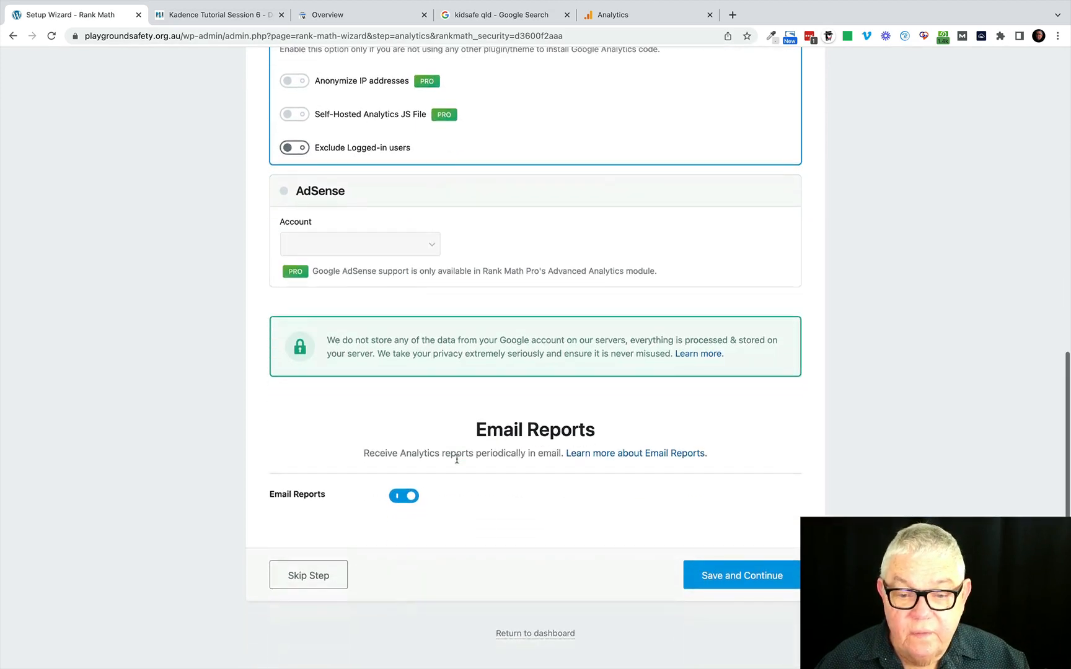
pyautogui.click(394, 498)
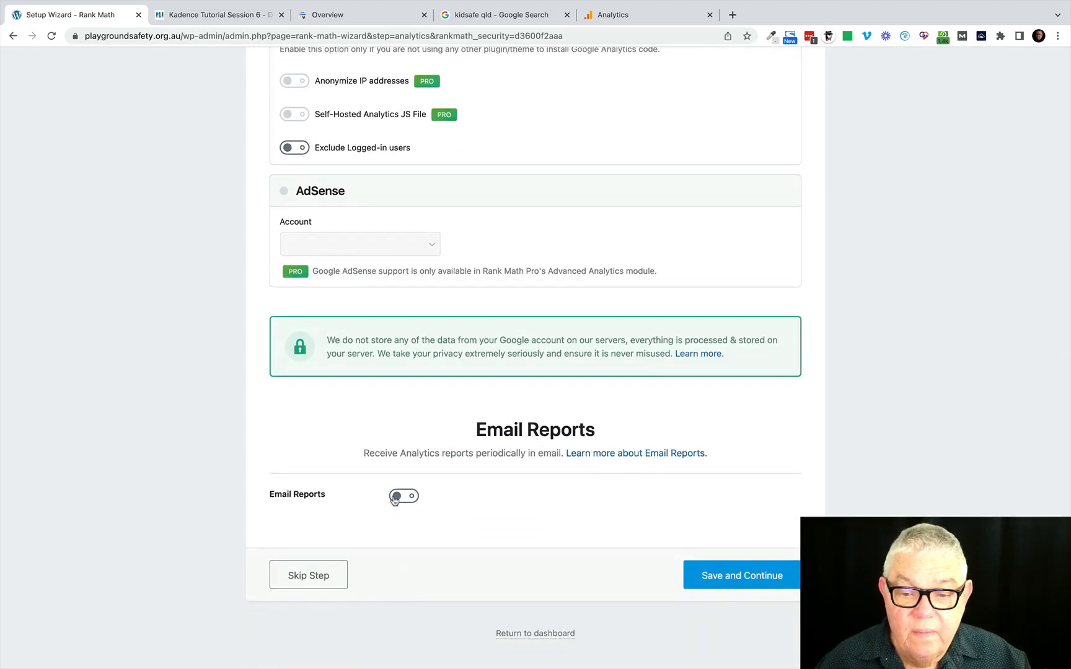
pyautogui.click(737, 577)
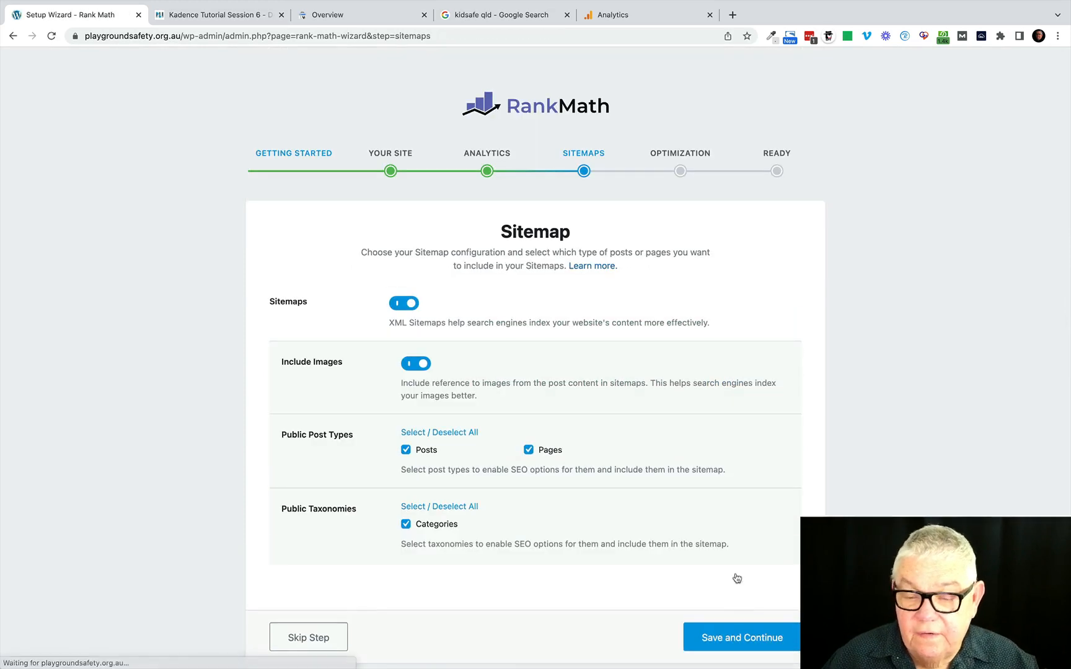
# Turn off including images in the sitemap, then save the sitemap configuration and continue to the SEO tweaks.
pyautogui.scroll(-1, 737, 578)
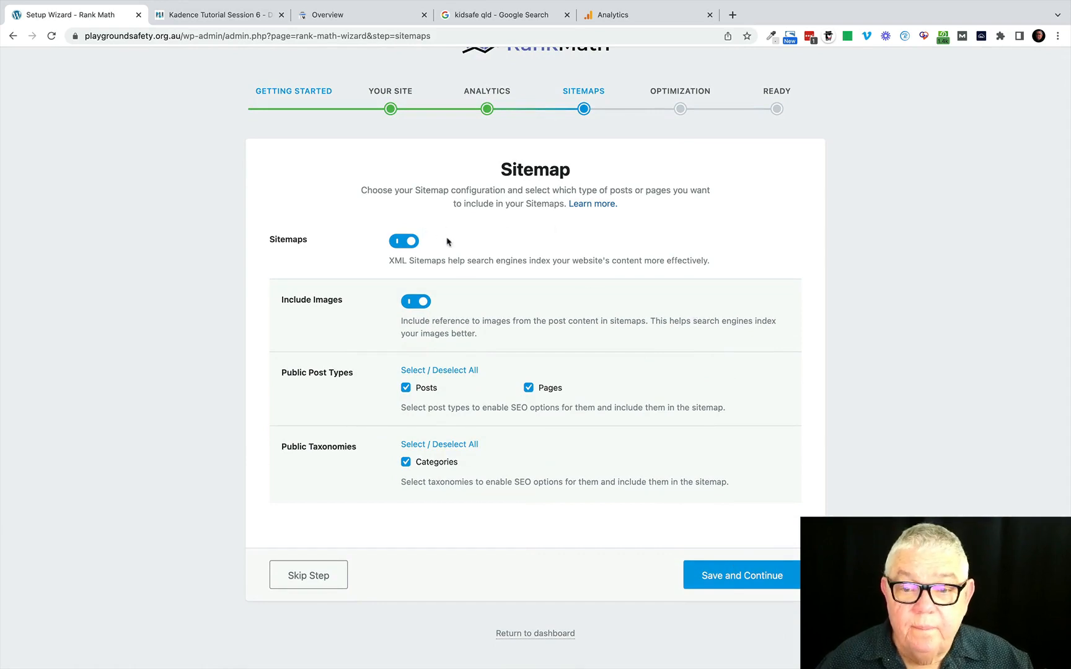
pyautogui.click(414, 303)
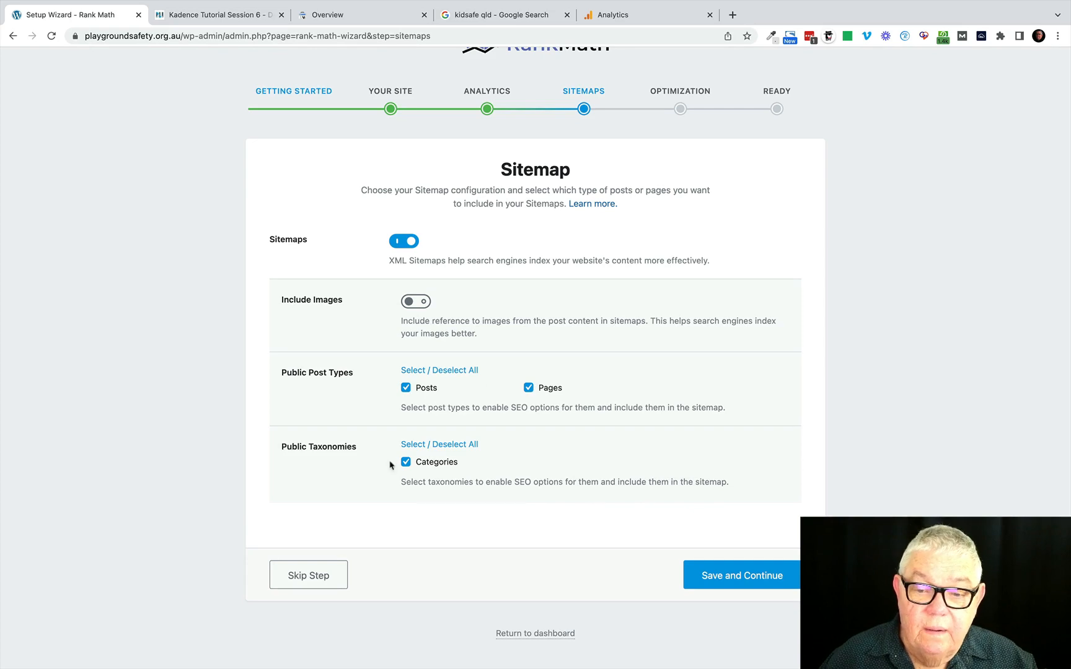
pyautogui.click(731, 577)
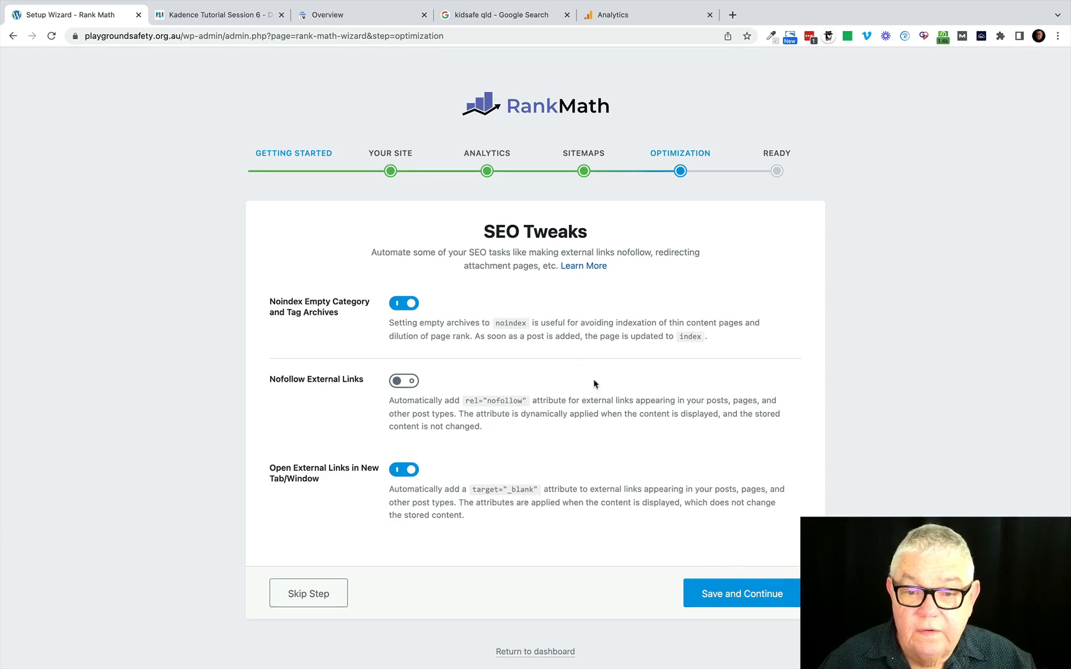
# Save the SEO tweaks without altering any option and leave the completed setup wizard.
pyautogui.scroll(-1, 583, 433)
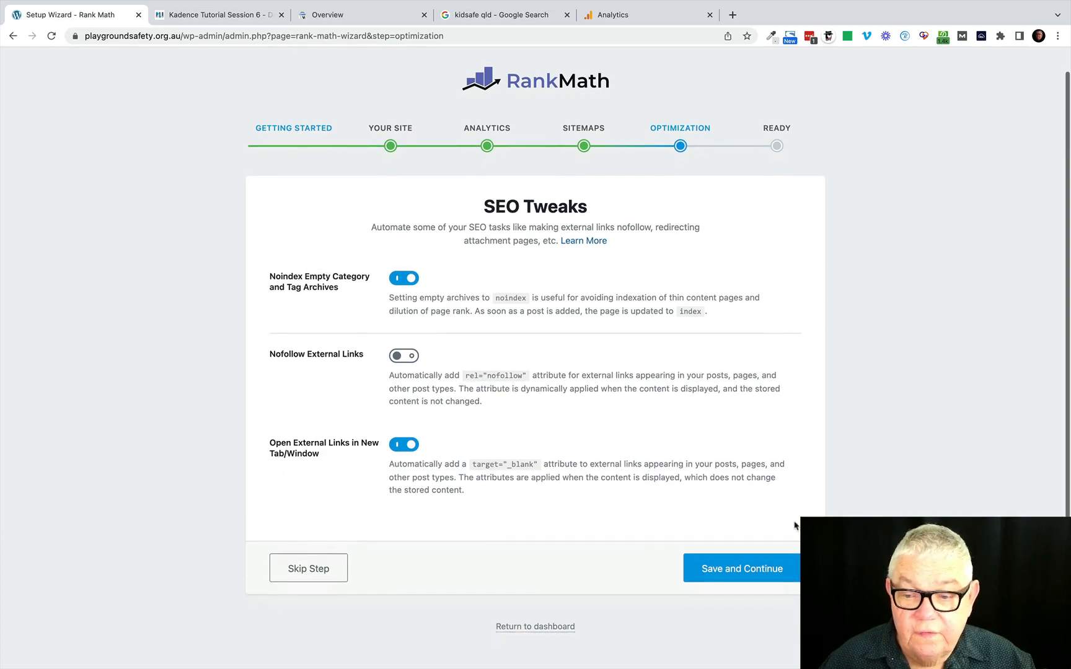
pyautogui.click(738, 574)
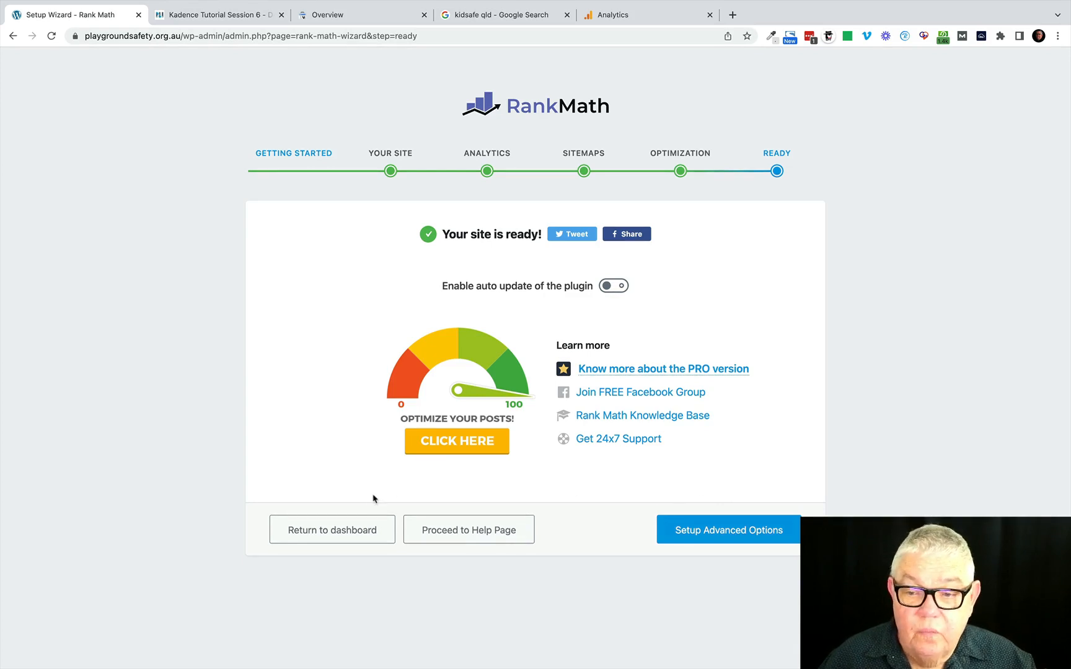
pyautogui.click(339, 532)
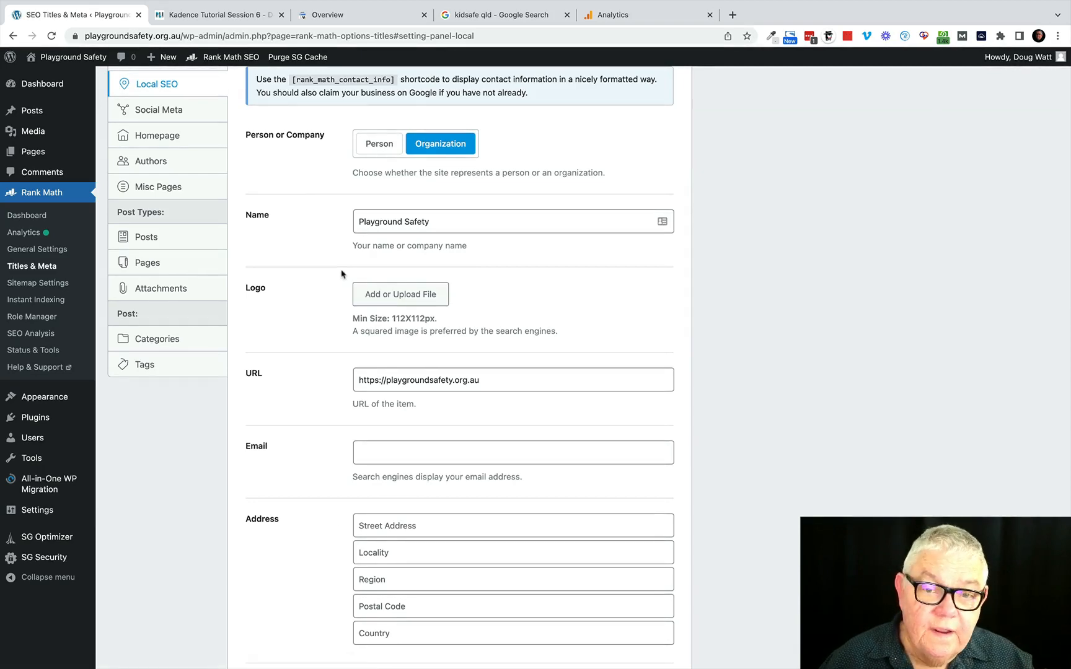
pyautogui.scroll(5, 329, 248)
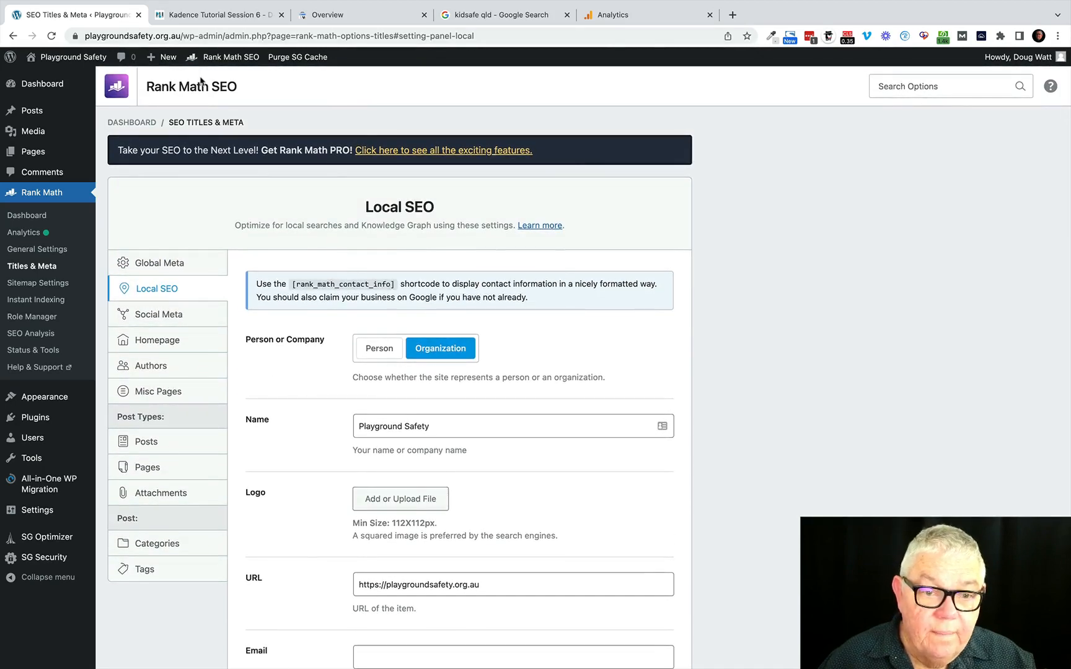
# Enable the Redirections module on the Rank Math dashboard and review the remaining modules.
pyautogui.click(38, 218)
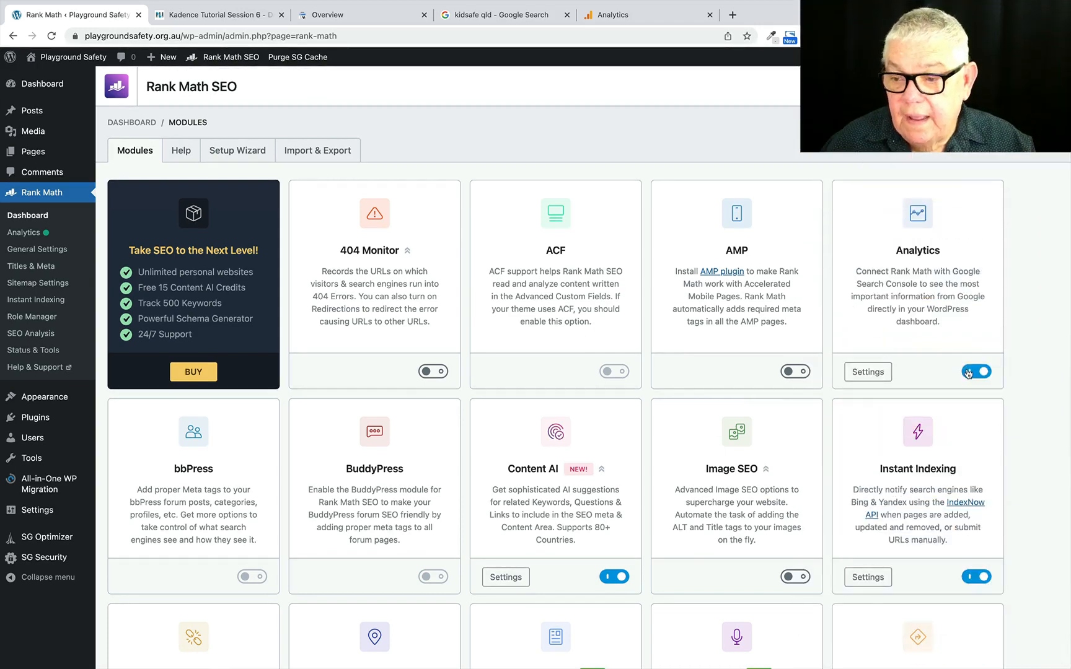
pyautogui.scroll(-2, 682, 412)
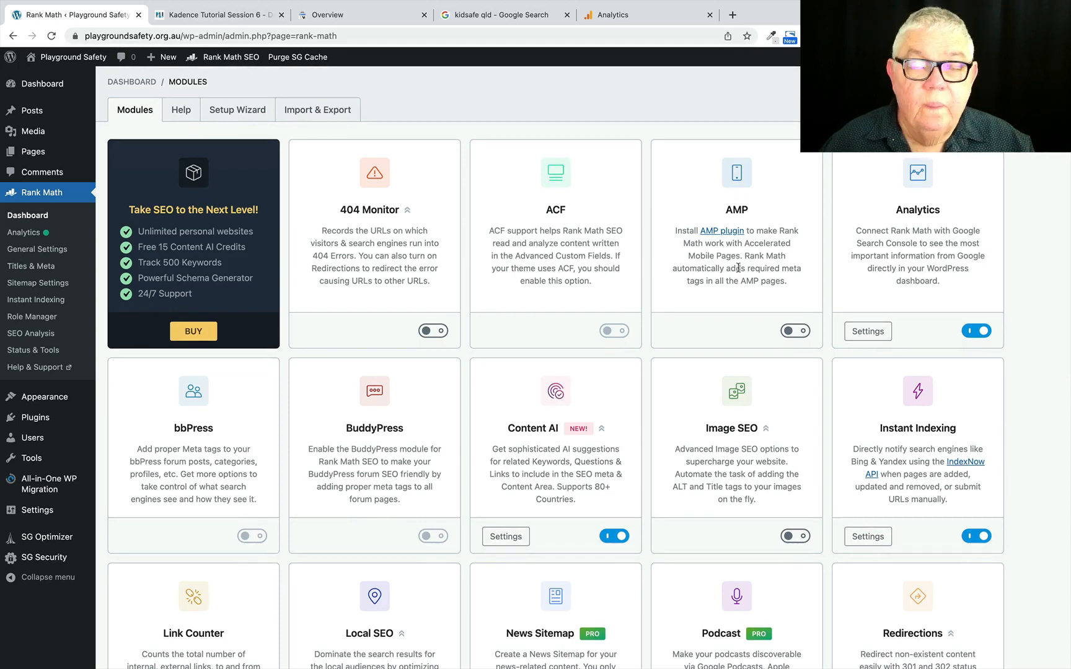
pyautogui.scroll(-2, 738, 269)
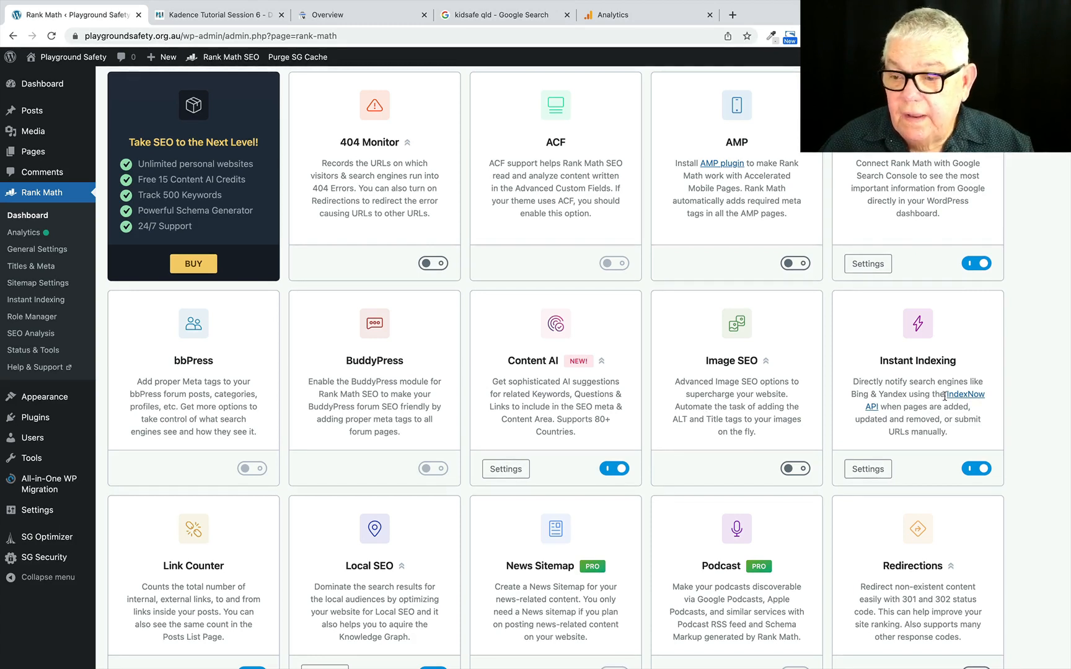
pyautogui.scroll(-3, 937, 392)
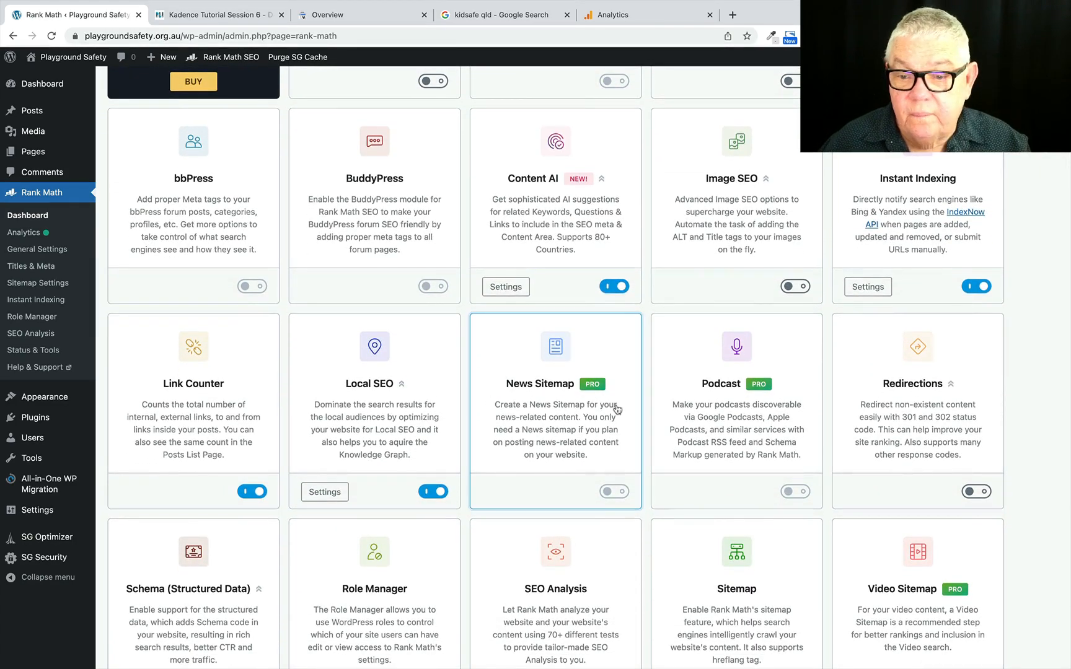
pyautogui.scroll(-2, 548, 426)
pyautogui.scroll(-3, 548, 426)
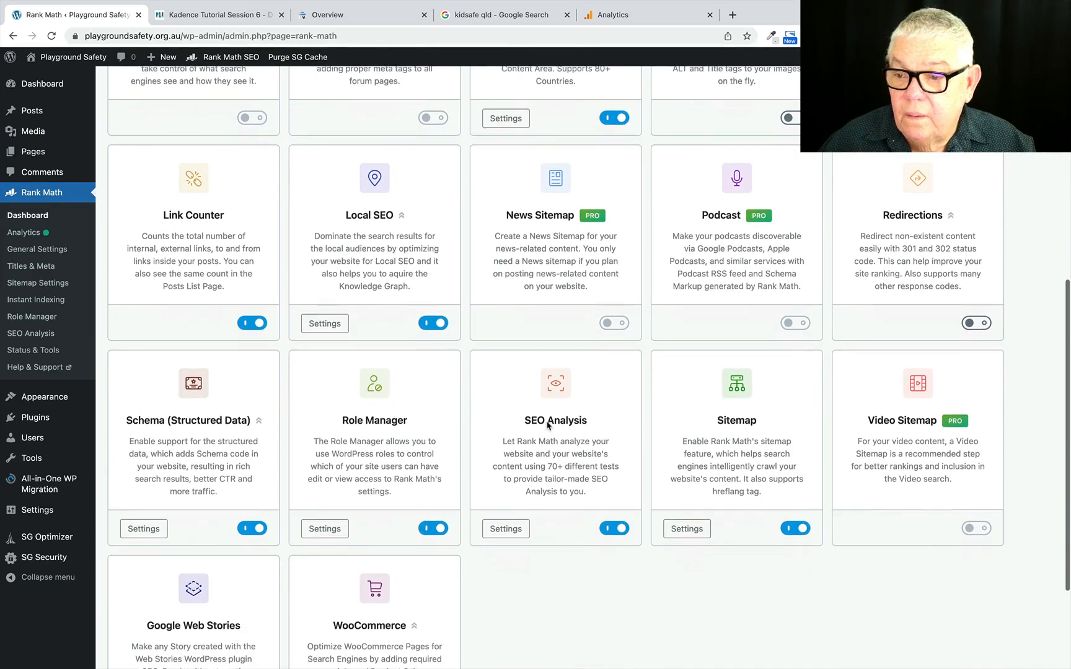
pyautogui.click(982, 323)
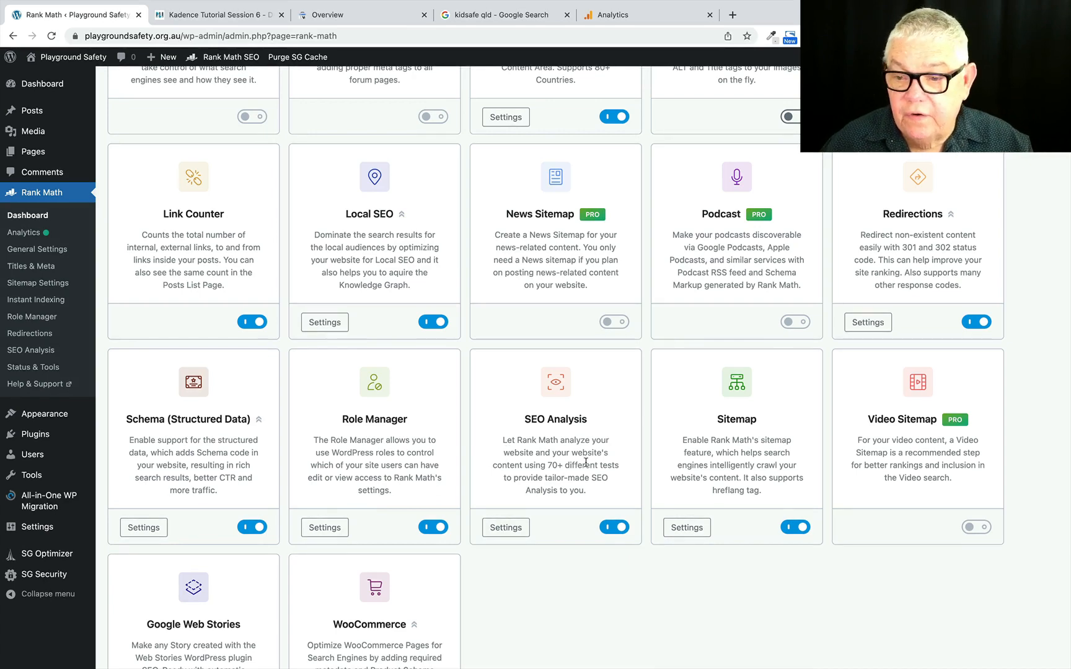
pyautogui.scroll(-2, 585, 462)
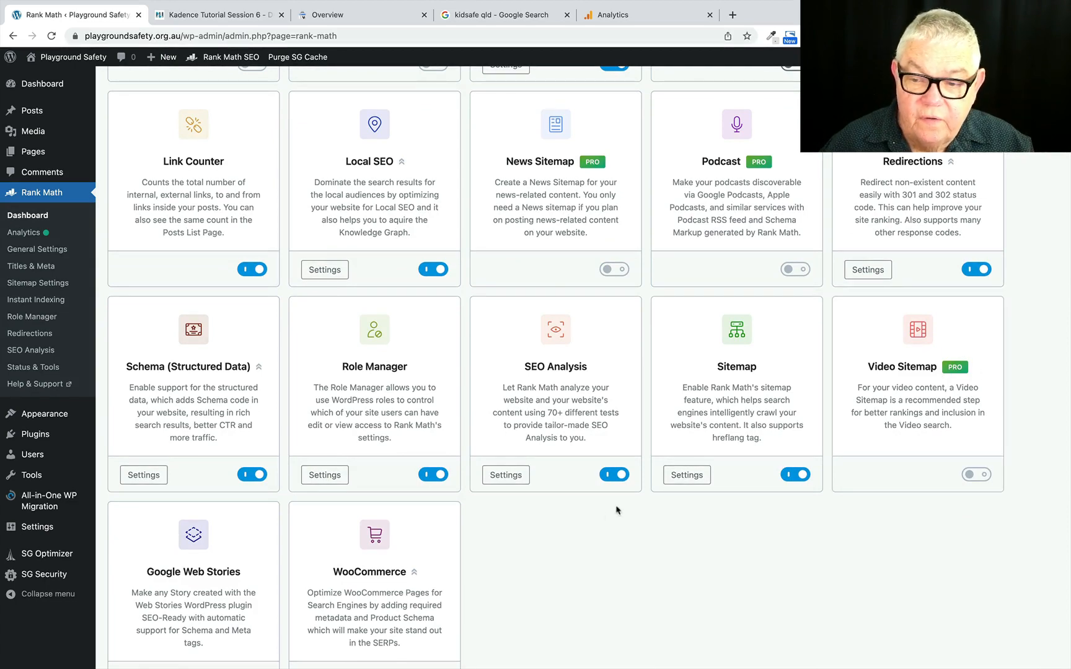
pyautogui.scroll(-3, 616, 510)
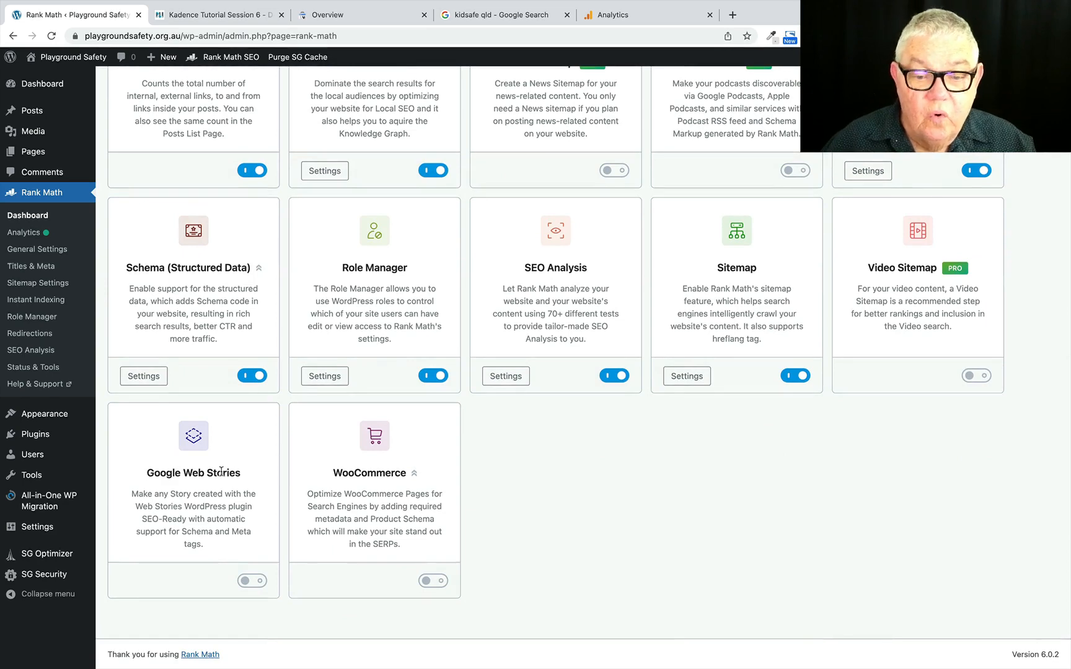
pyautogui.scroll(15, 222, 472)
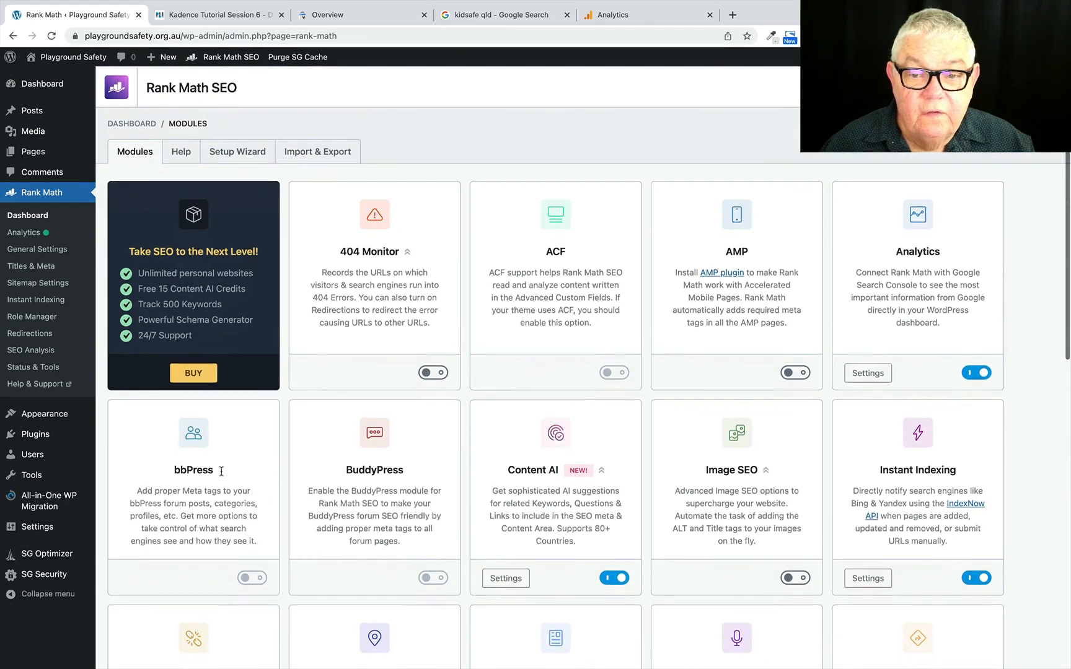
# Open the Webmaster Tools section of Rank Math's general settings and find the Google Search Console verification field.
pyautogui.click(30, 251)
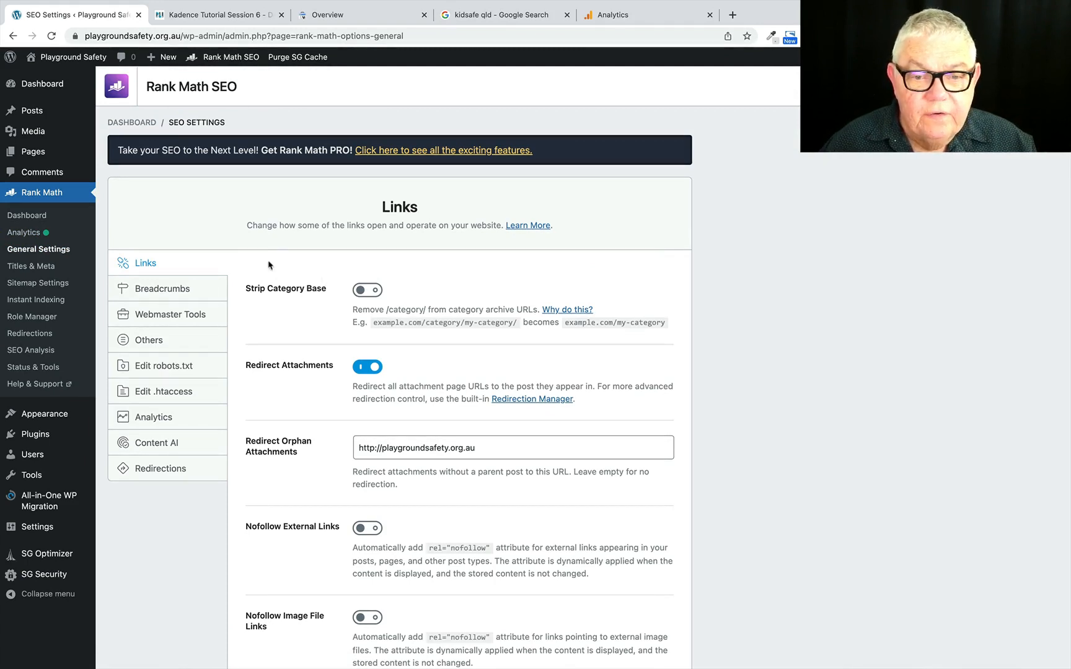
pyautogui.click(161, 318)
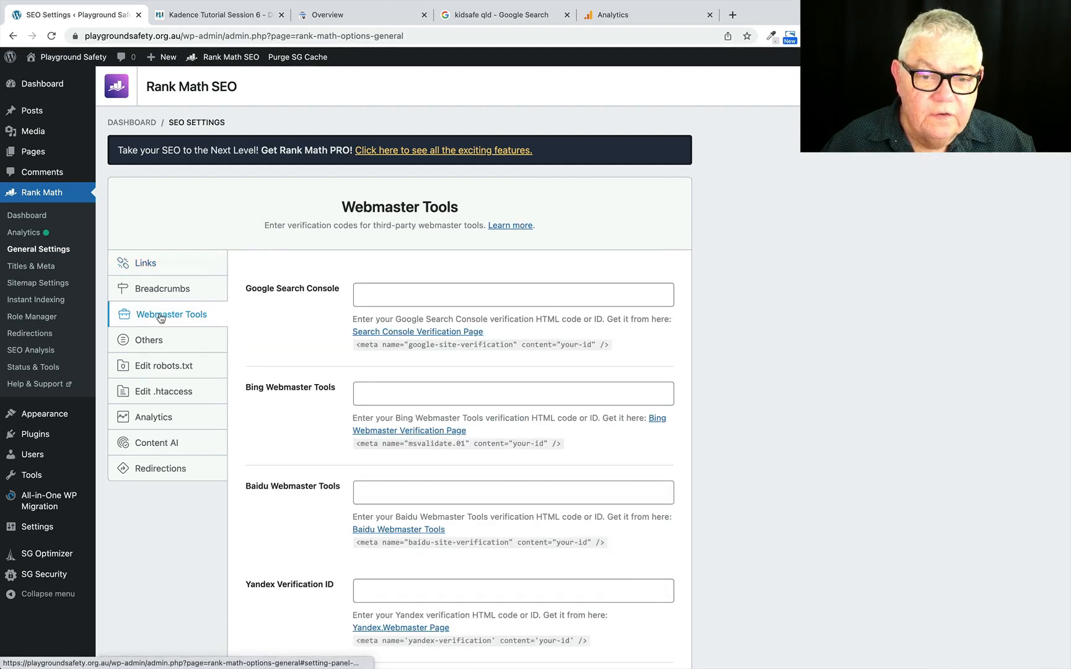
pyautogui.click(367, 295)
# Copy the content ID of the google-site-verification meta tag from the home page head injection in the Header and Footer settings.
pyautogui.moveTo(60, 432)
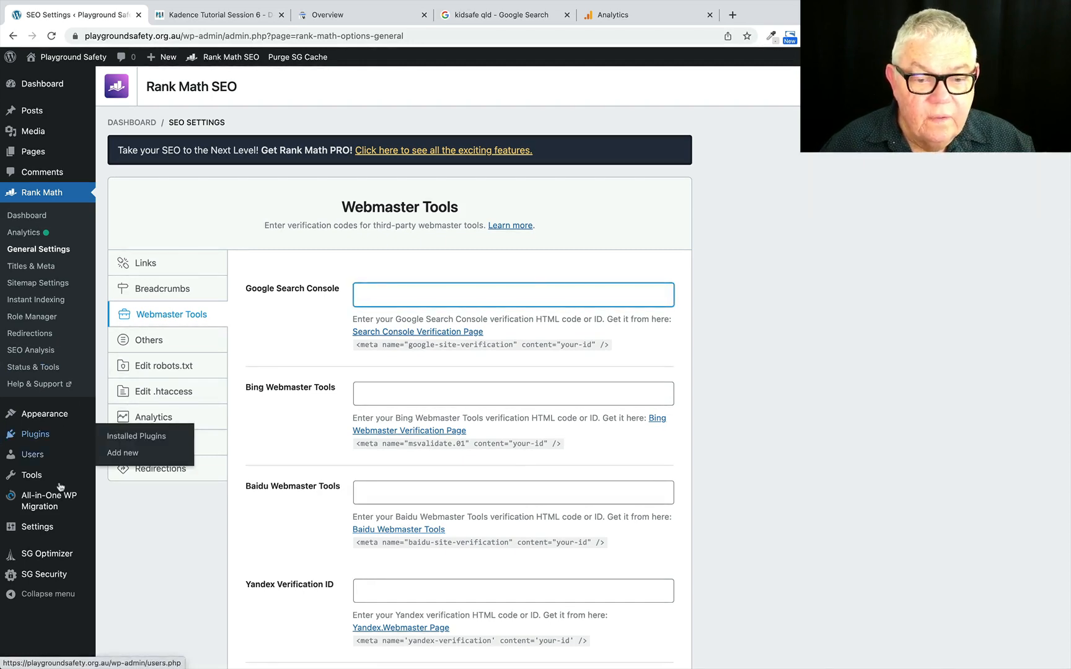
pyautogui.moveTo(47, 530)
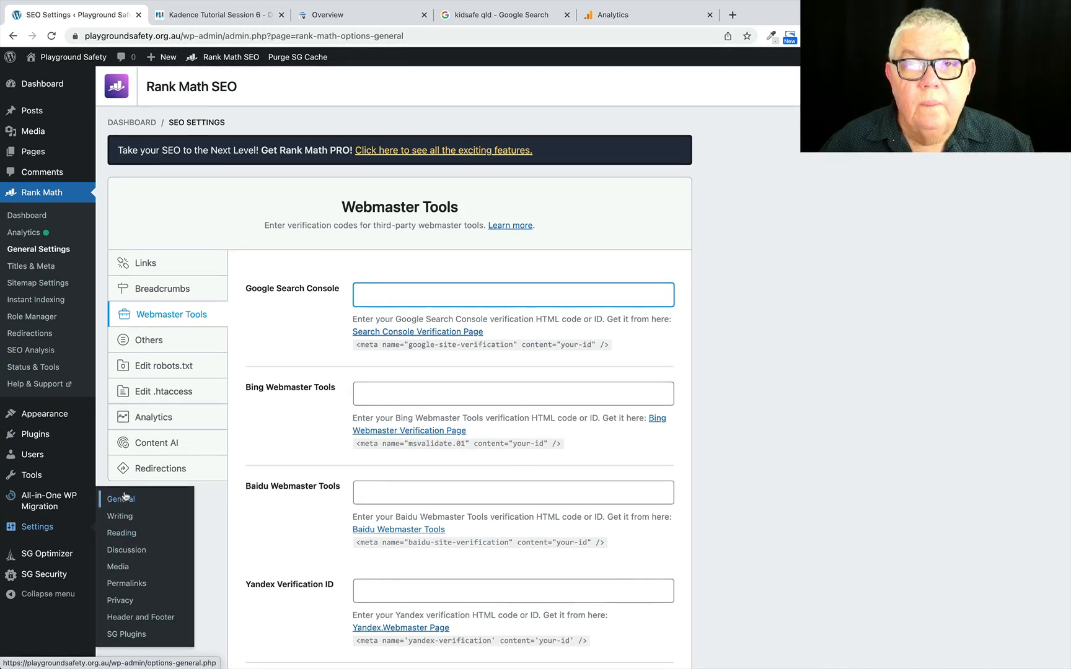
pyautogui.moveTo(58, 512)
pyautogui.moveTo(37, 476)
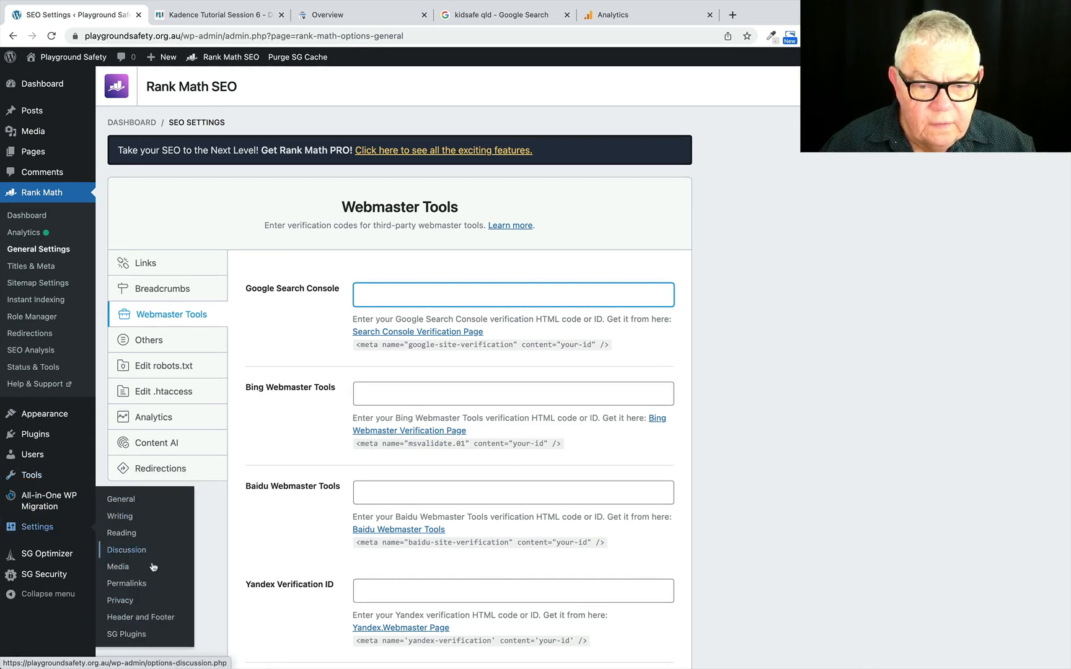
pyautogui.click(138, 618)
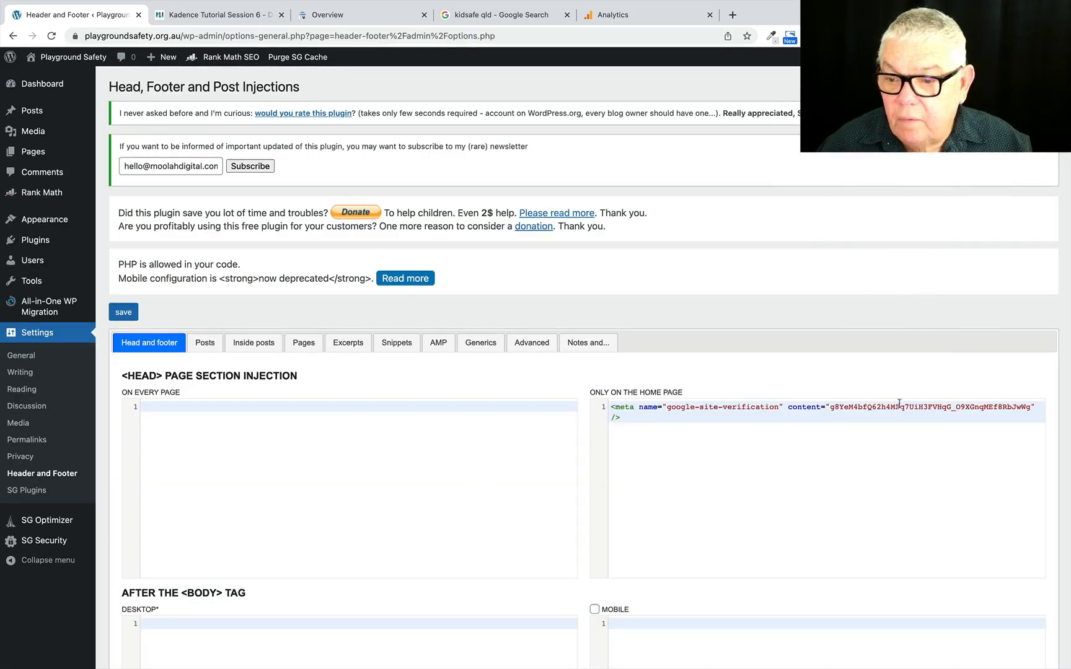
pyautogui.doubleClick(923, 407)
pyautogui.click(923, 412)
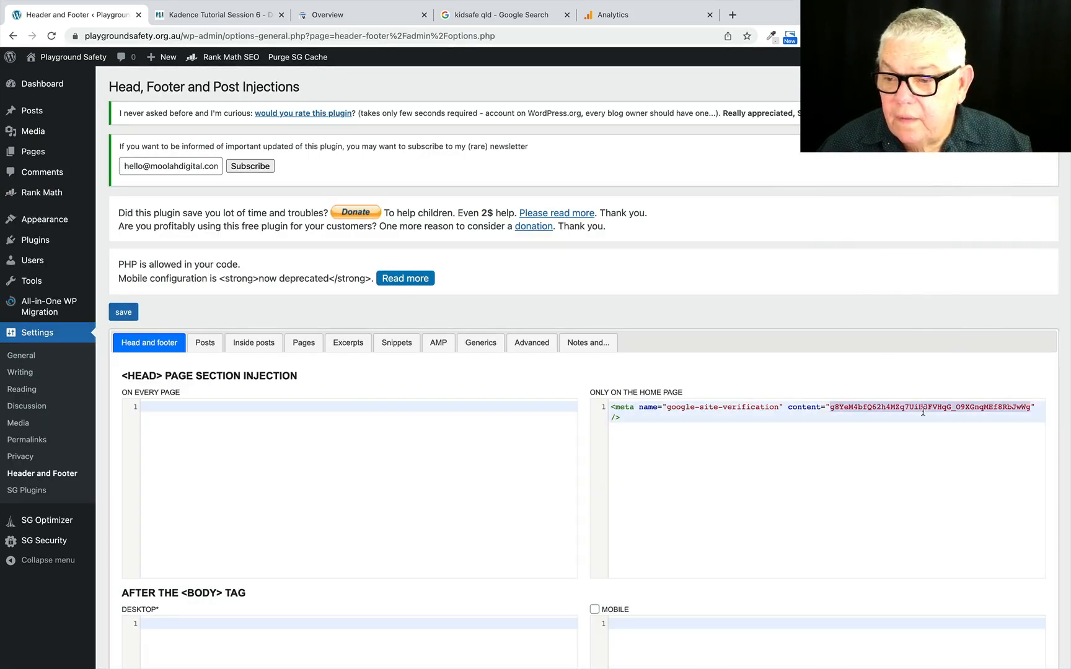
pyautogui.rightClick(924, 406)
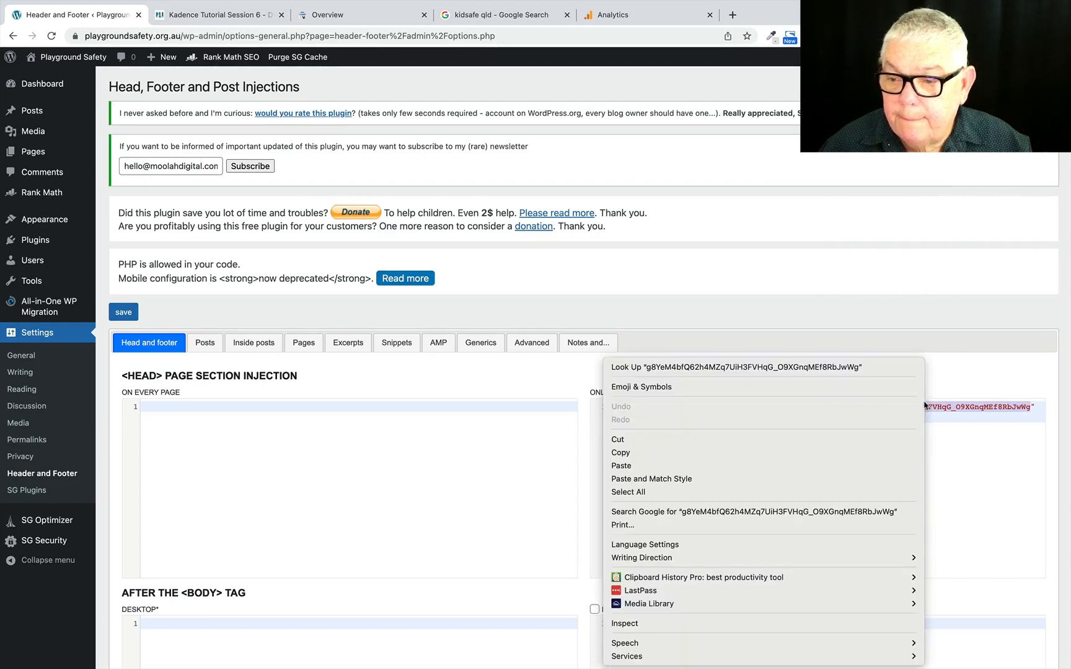
pyautogui.click(620, 453)
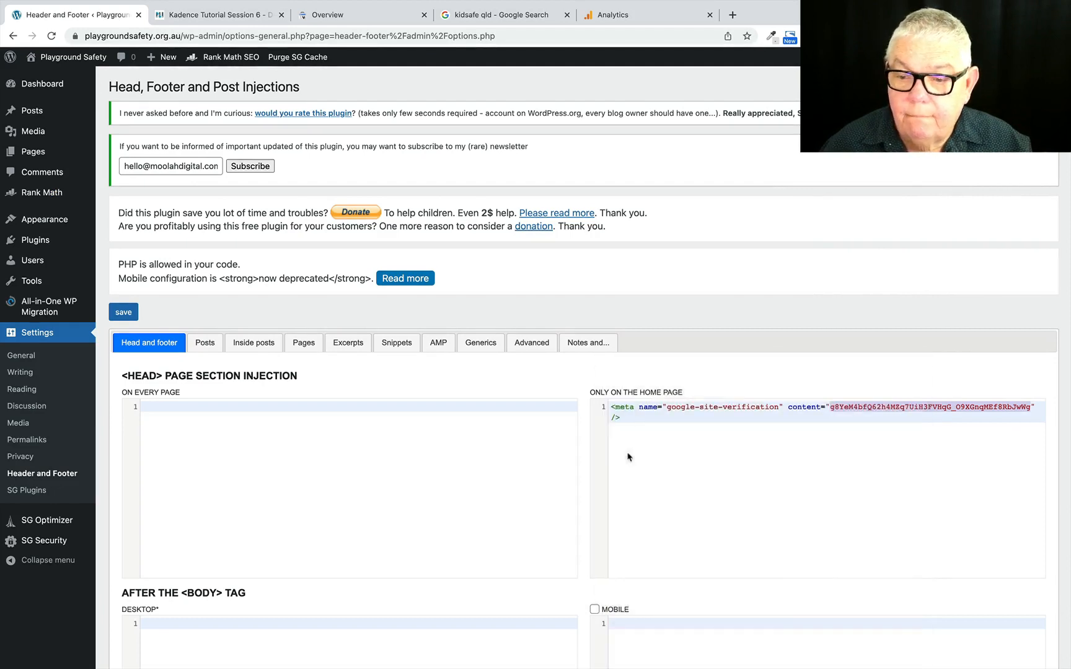
# Paste the Google Search Console verification code into Rank Math's Webmaster Tools settings and save the changes.
pyautogui.moveTo(40, 199)
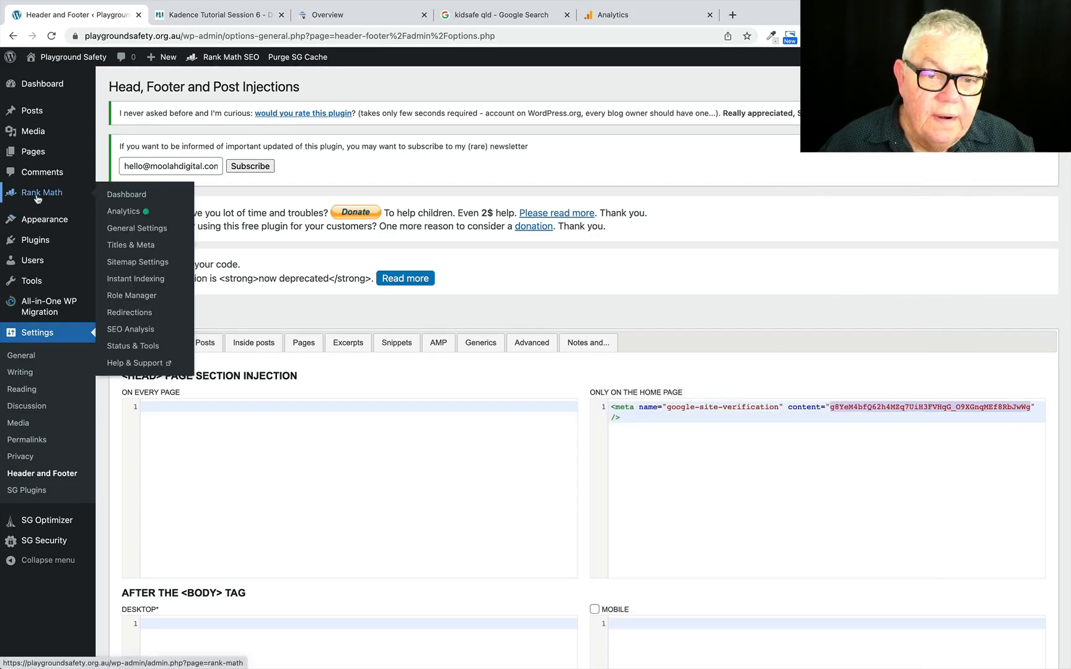
pyautogui.click(135, 229)
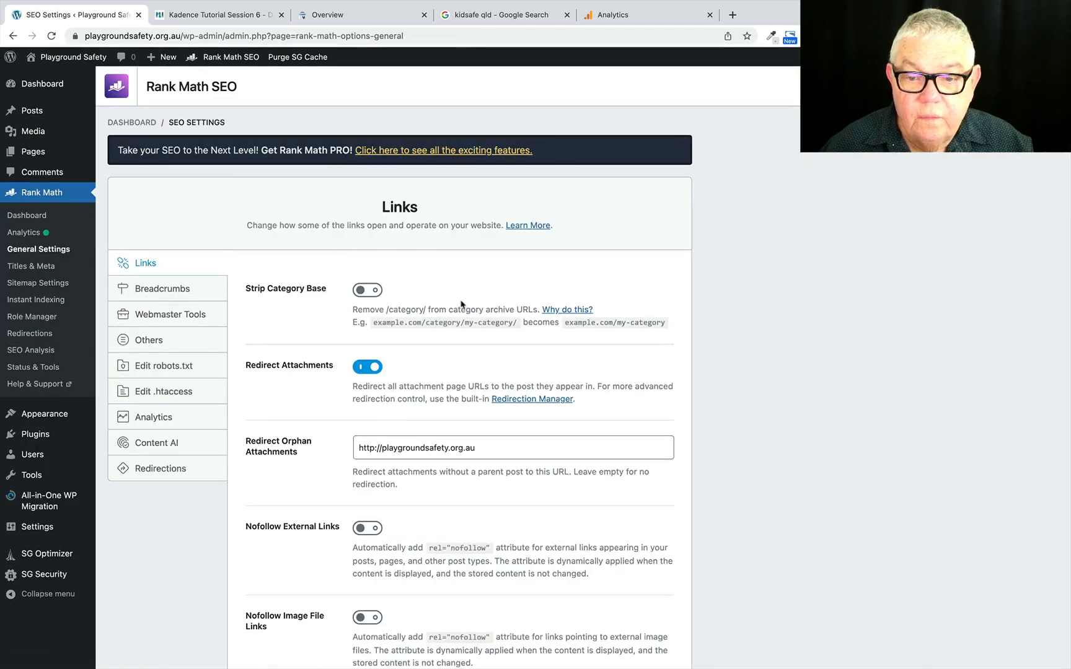
pyautogui.click(169, 317)
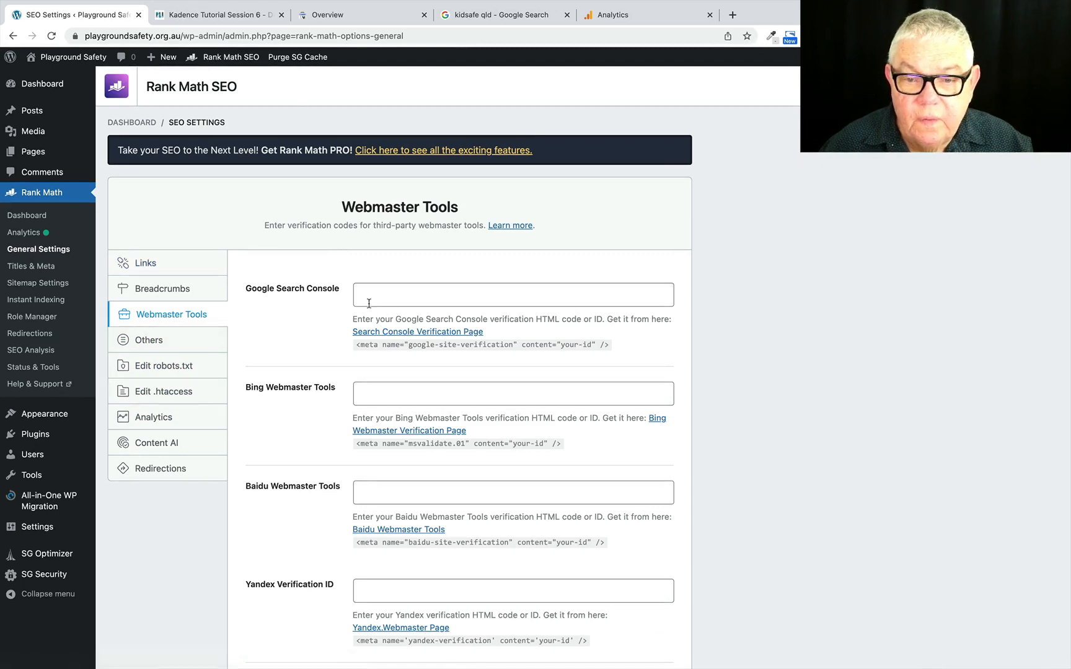
pyautogui.press('super+v')
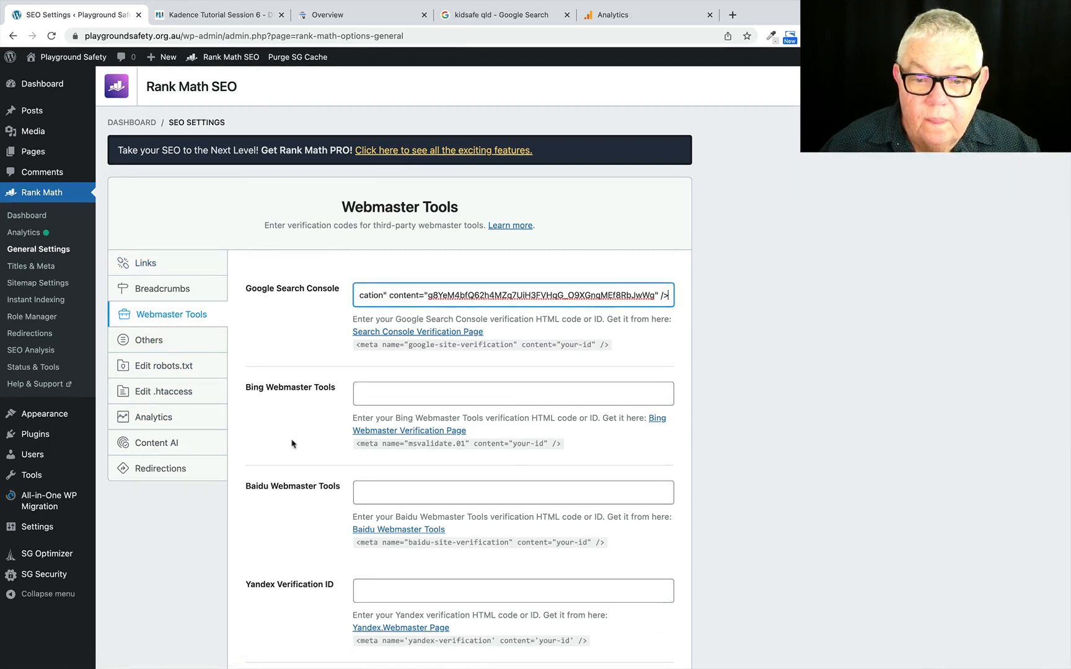
pyautogui.scroll(-5, 314, 514)
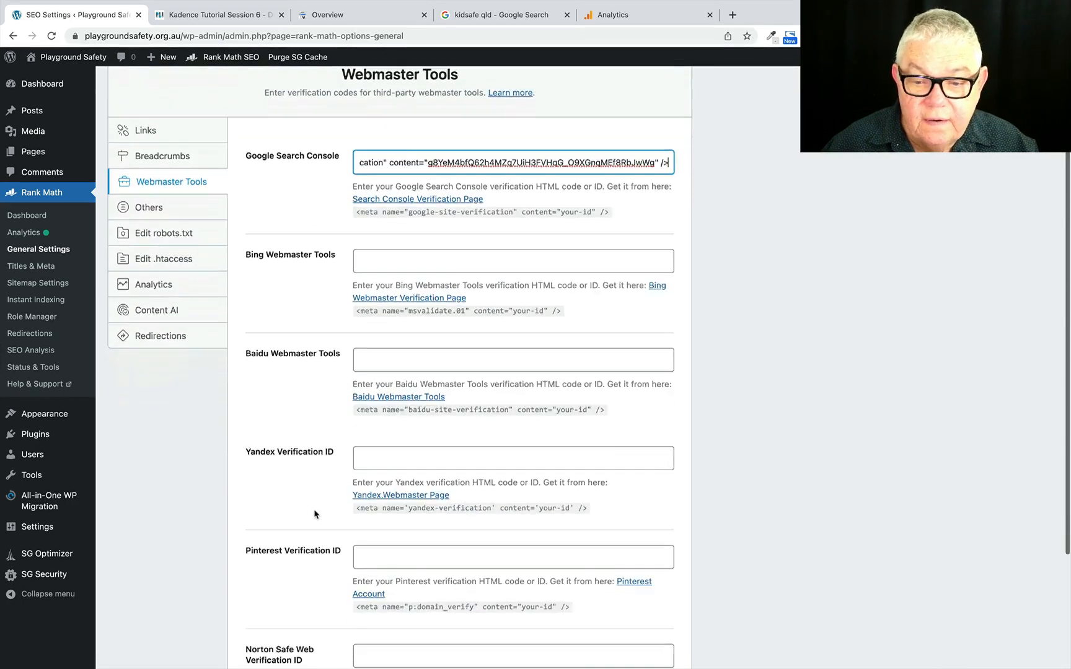
pyautogui.scroll(-1, 314, 515)
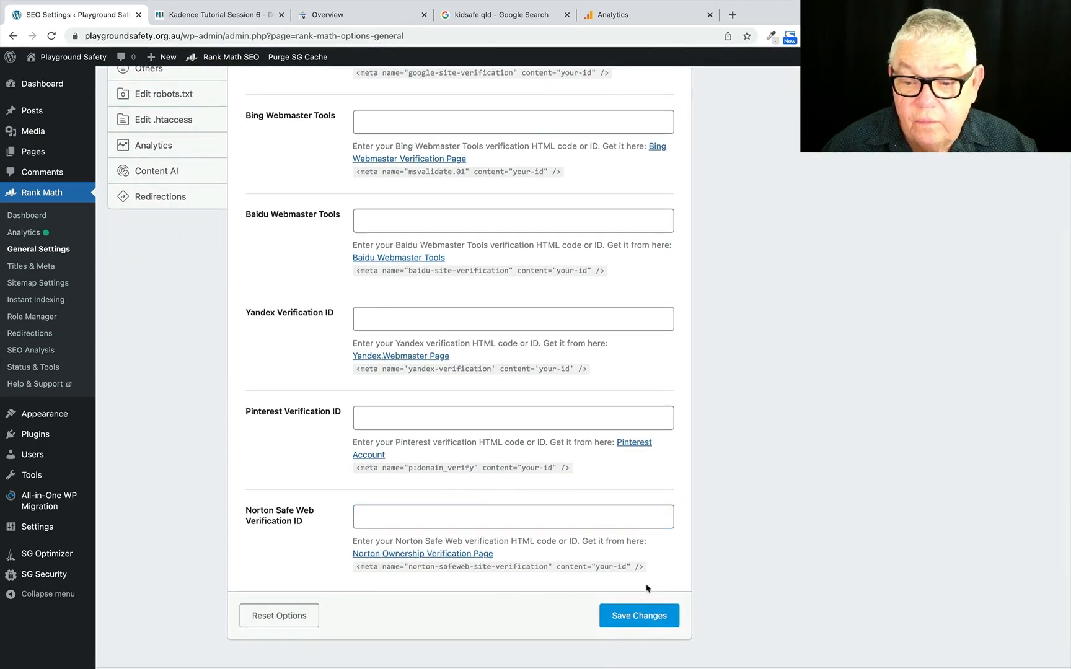
pyautogui.click(631, 619)
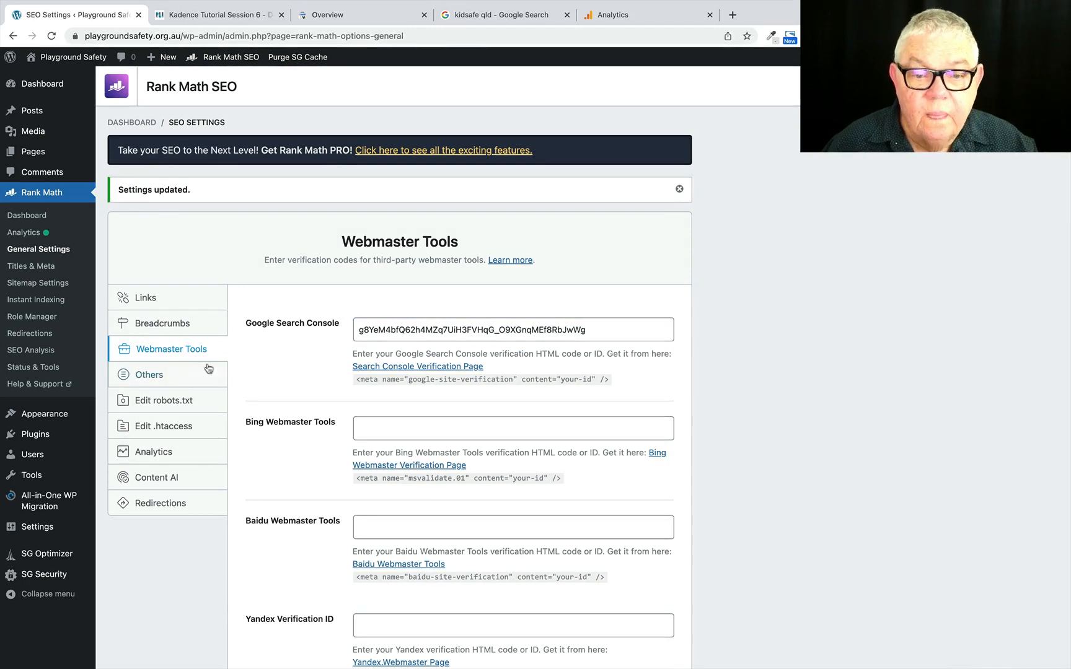
# Examine the robots.txt editor and the Search Console and Analytics connection settings in Rank Math's general settings.
pyautogui.click(169, 405)
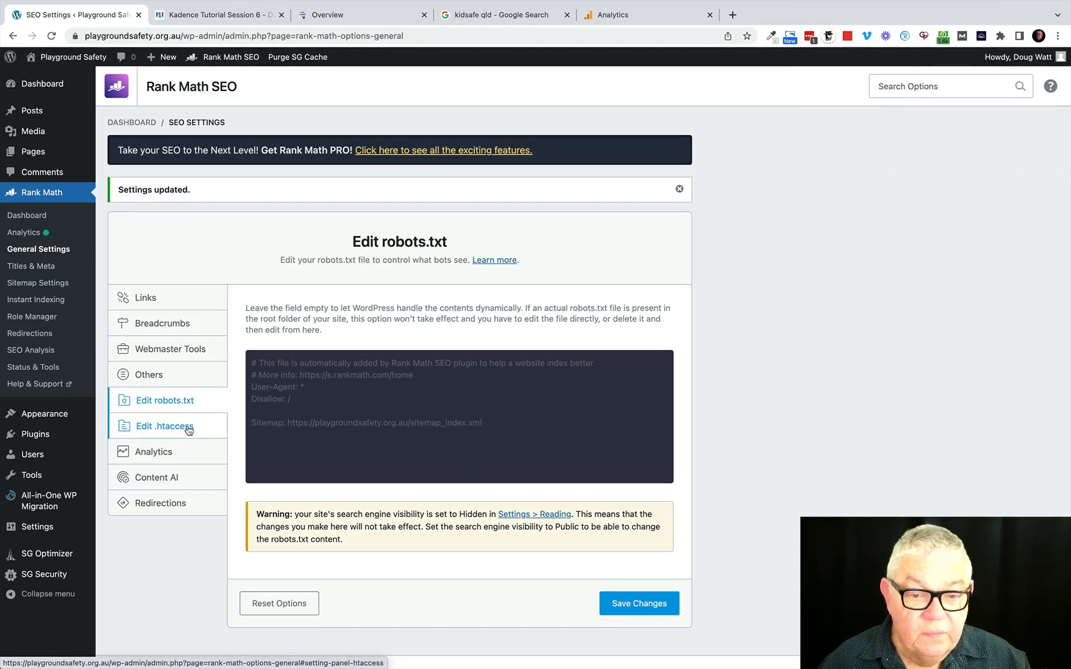
pyautogui.click(167, 455)
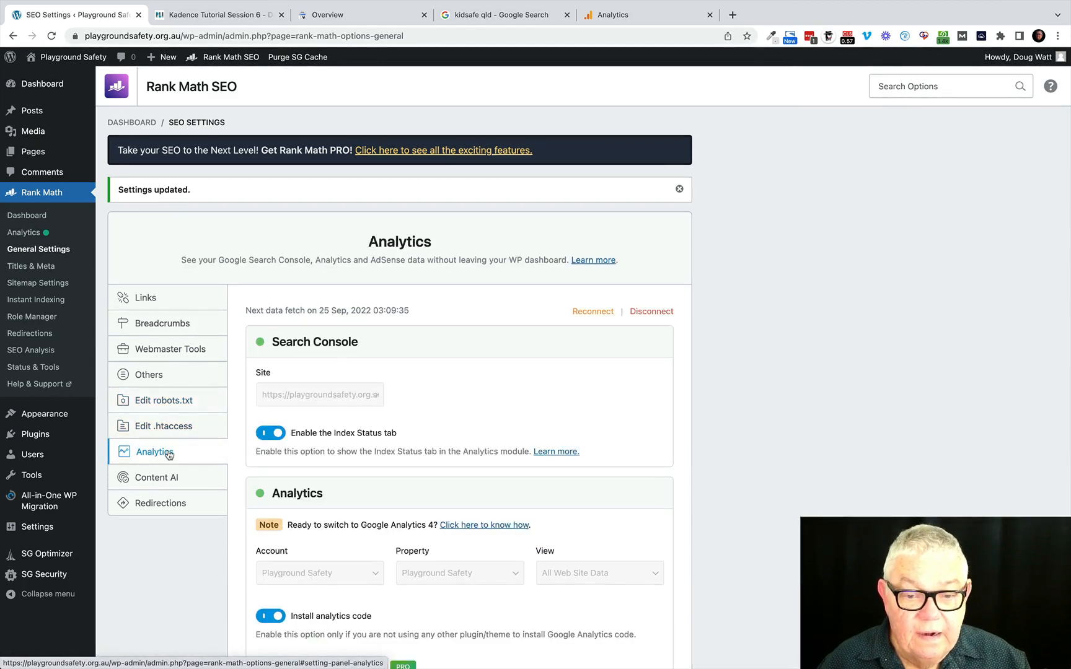
pyautogui.scroll(-5, 487, 415)
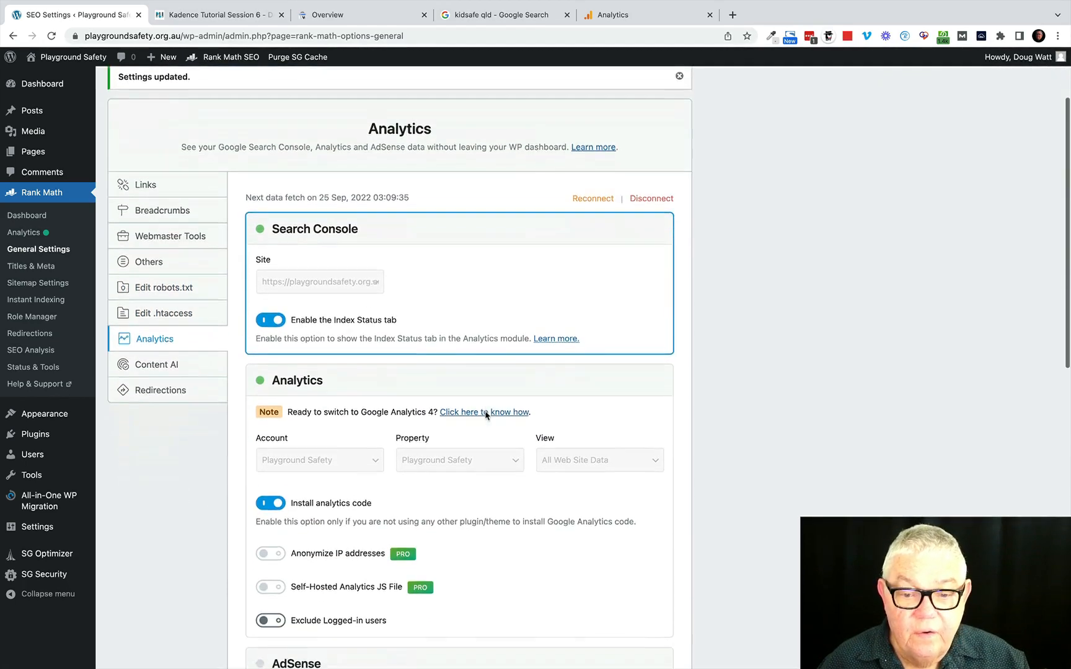
# Open Sample Page in the block editor, dismiss the welcome guide and show its Rank Math SEO settings.
pyautogui.scroll(3, 188, 422)
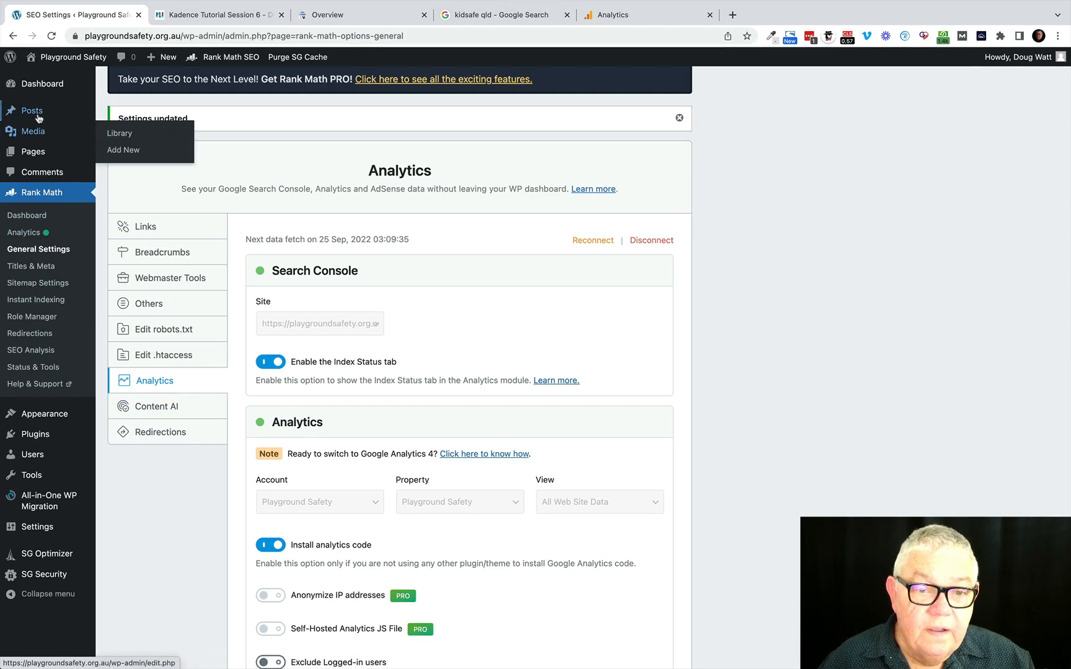
pyautogui.click(34, 153)
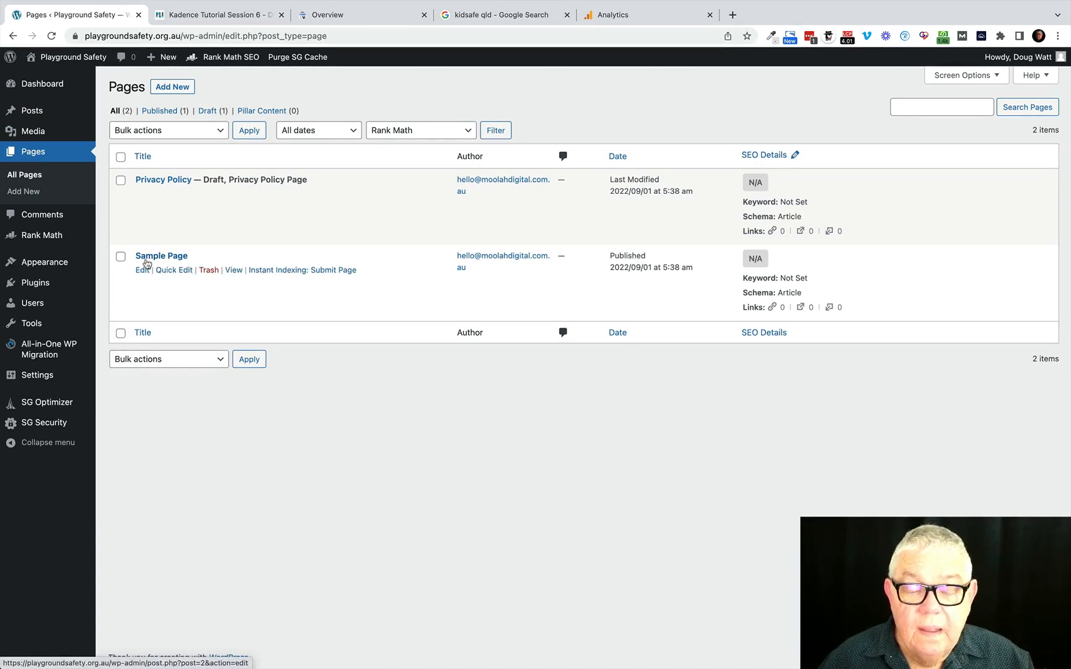
pyautogui.click(143, 271)
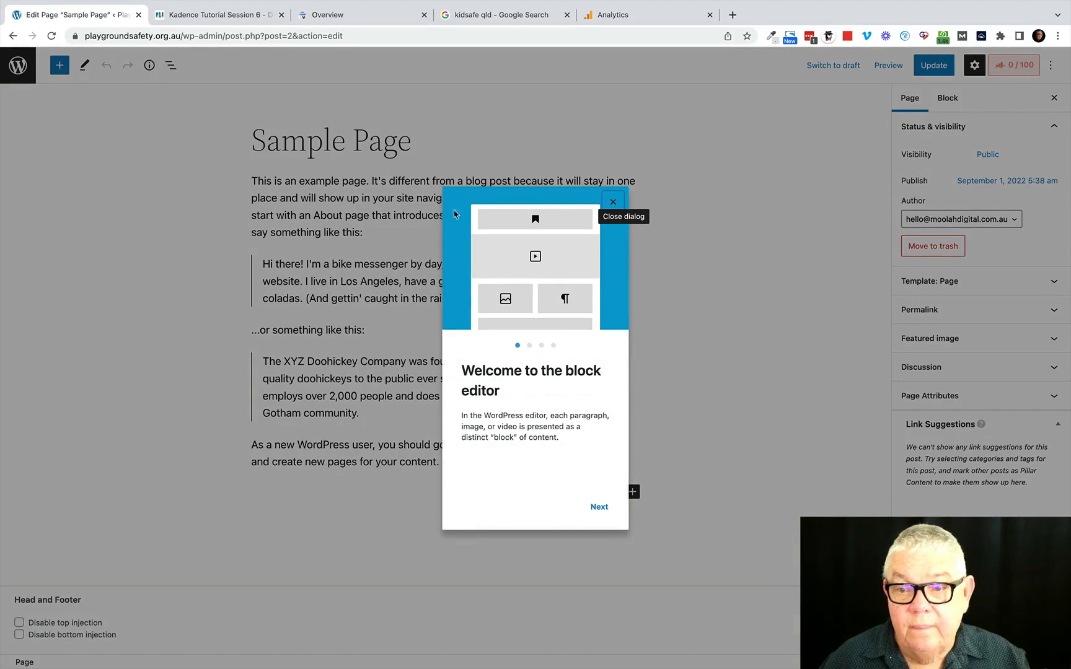
pyautogui.click(613, 204)
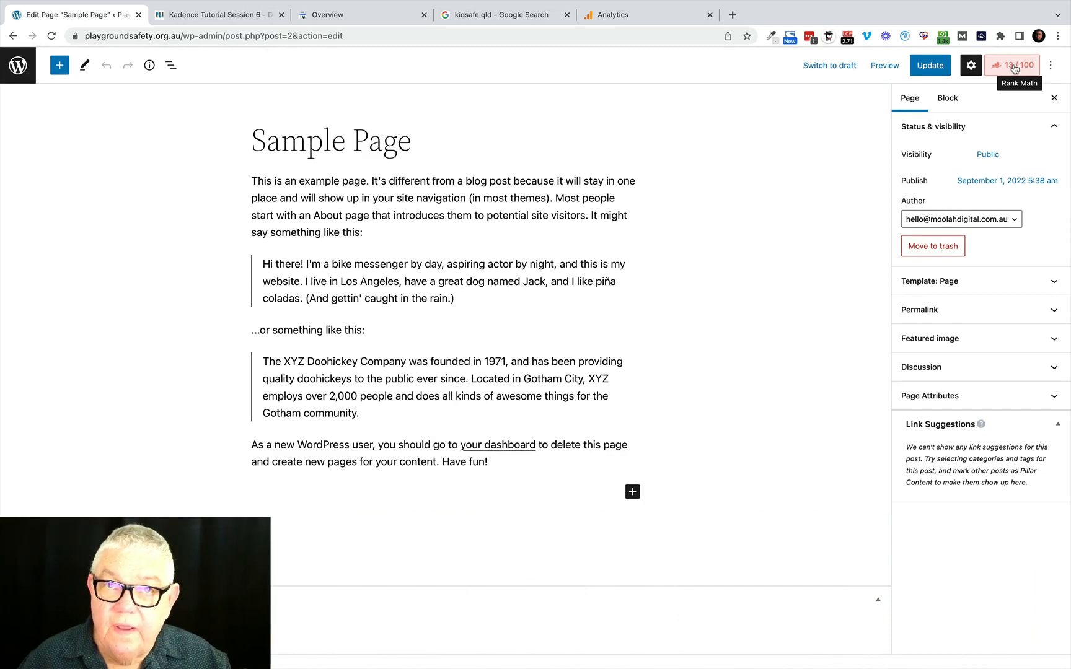
pyautogui.click(1015, 67)
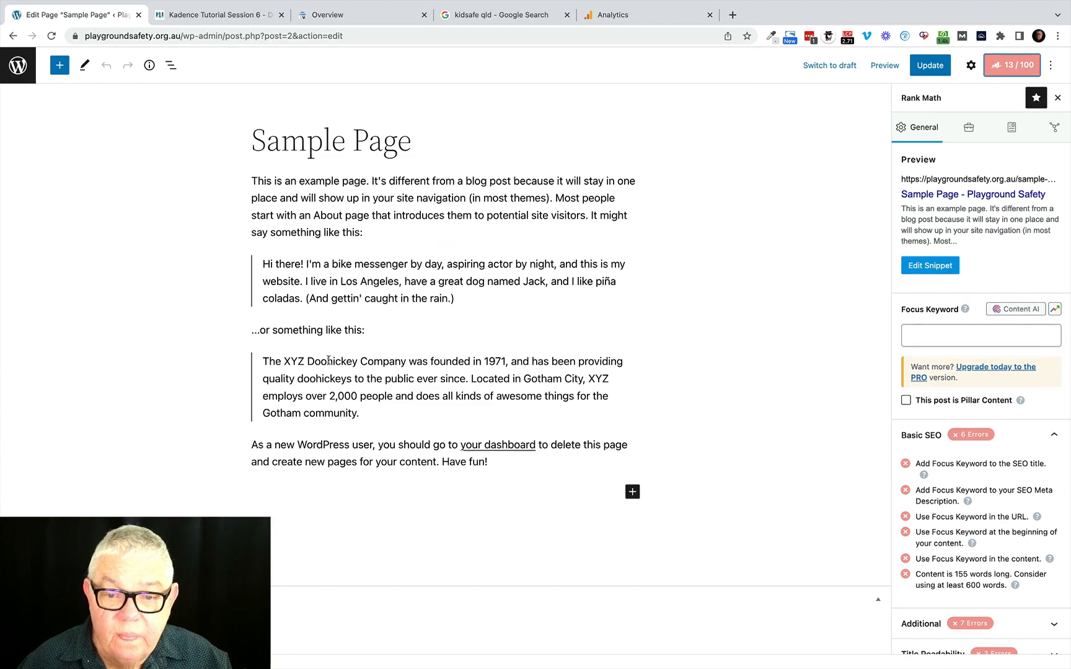
# Copy the word "actor" from the first quote and add it as the page's focus keyword.
pyautogui.rightClick(499, 265)
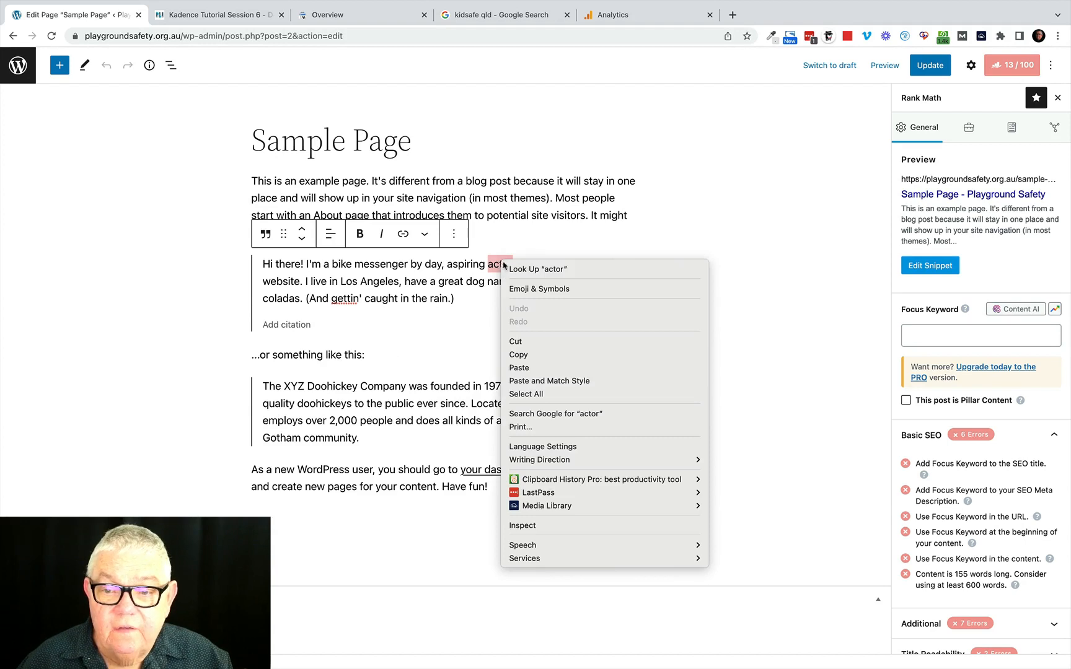
pyautogui.click(518, 354)
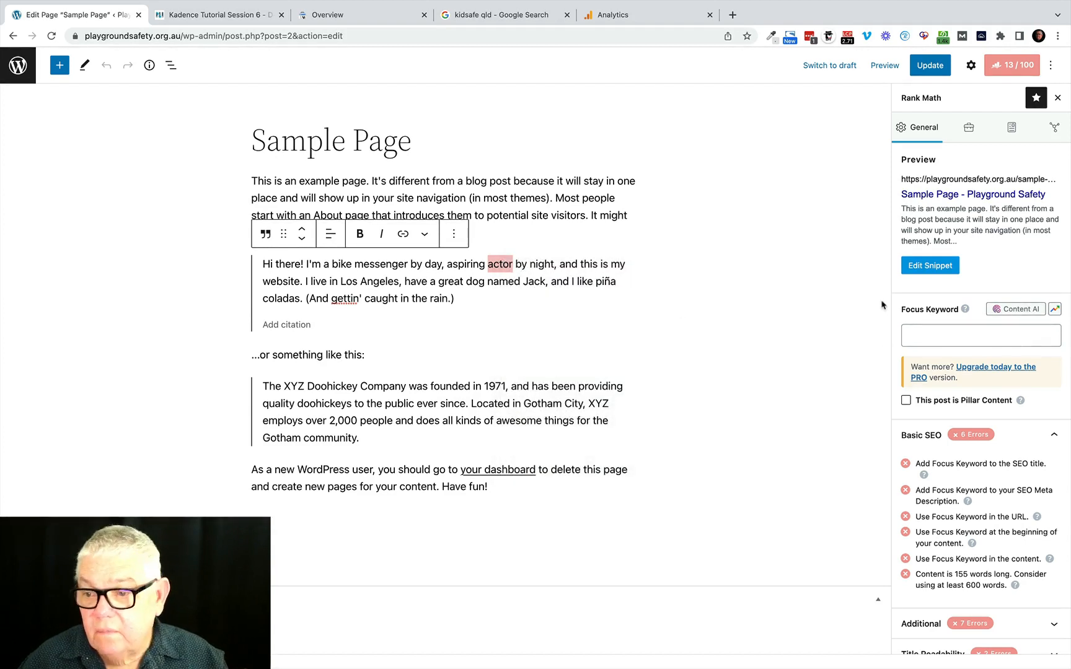
pyautogui.click(916, 337)
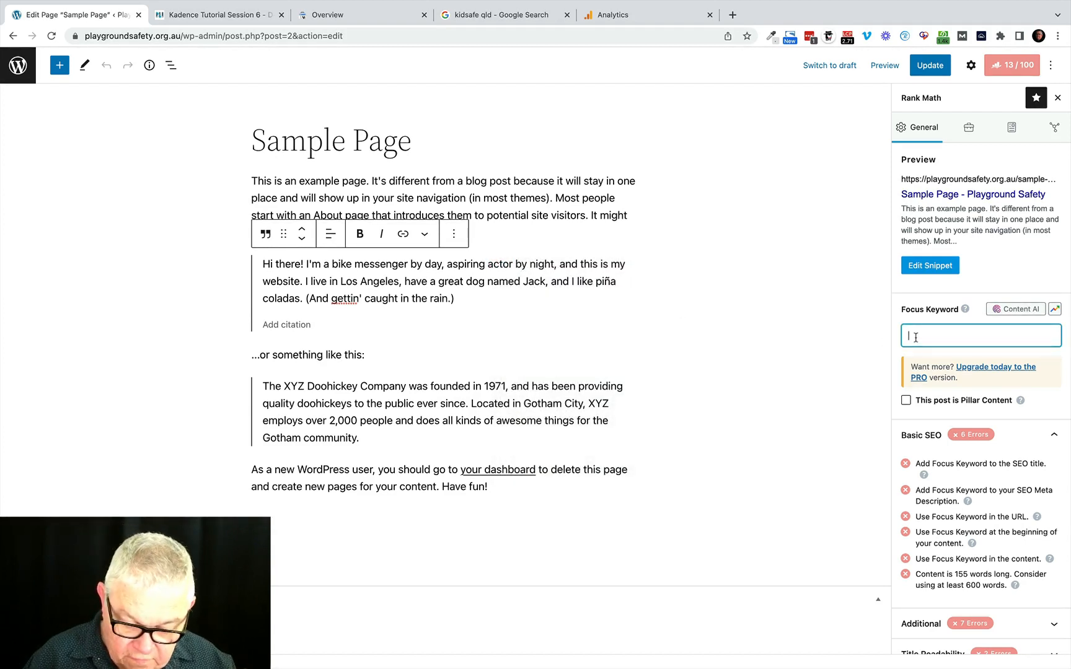
pyautogui.press('super+v')
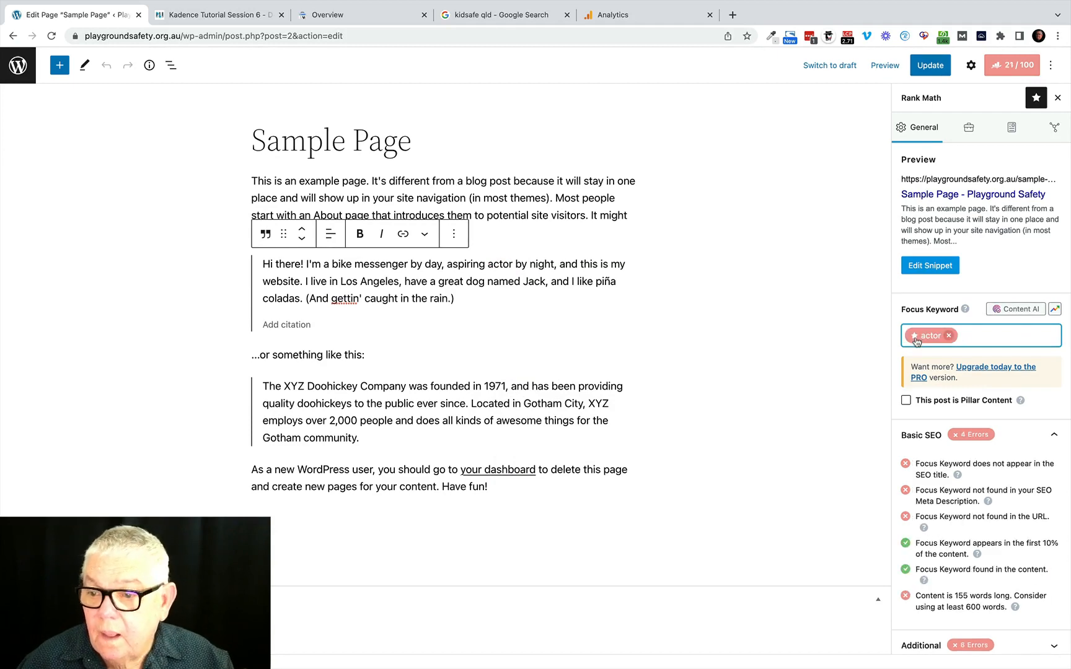
# Open the page's snippet editor and compare its title, permalink and description with the "kidsafe qld" Google results.
pyautogui.click(934, 267)
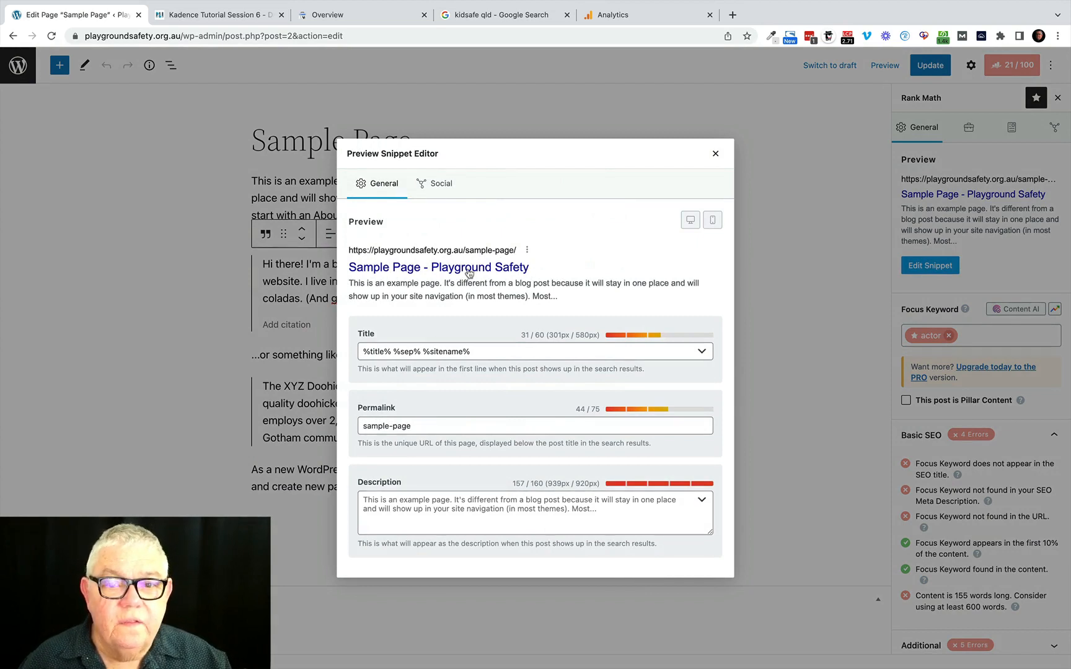
pyautogui.click(504, 17)
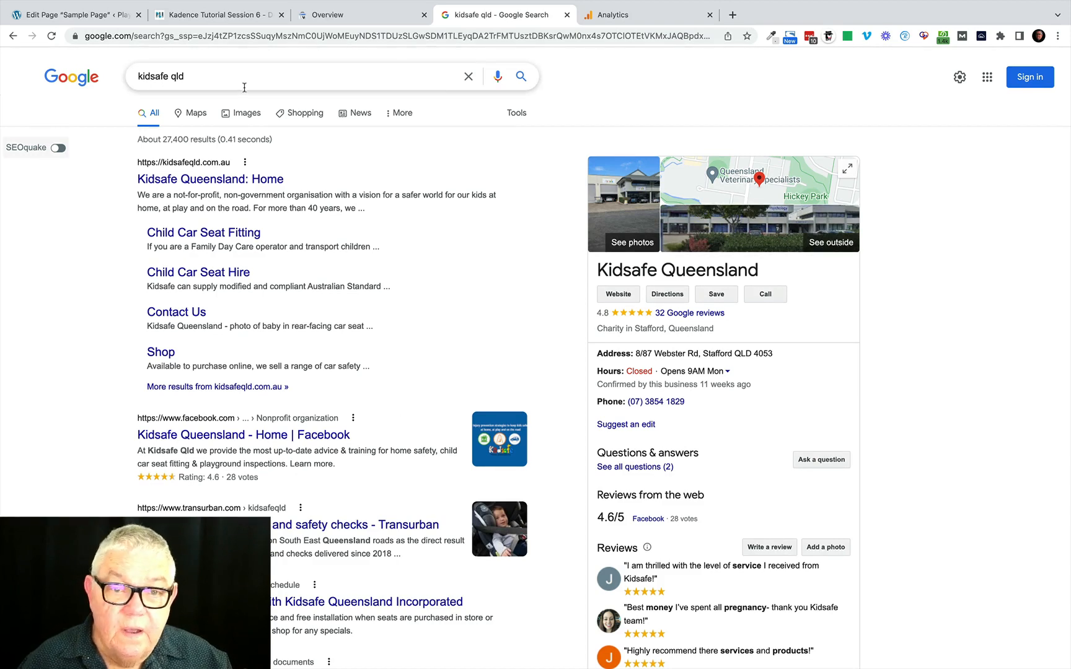
pyautogui.click(100, 21)
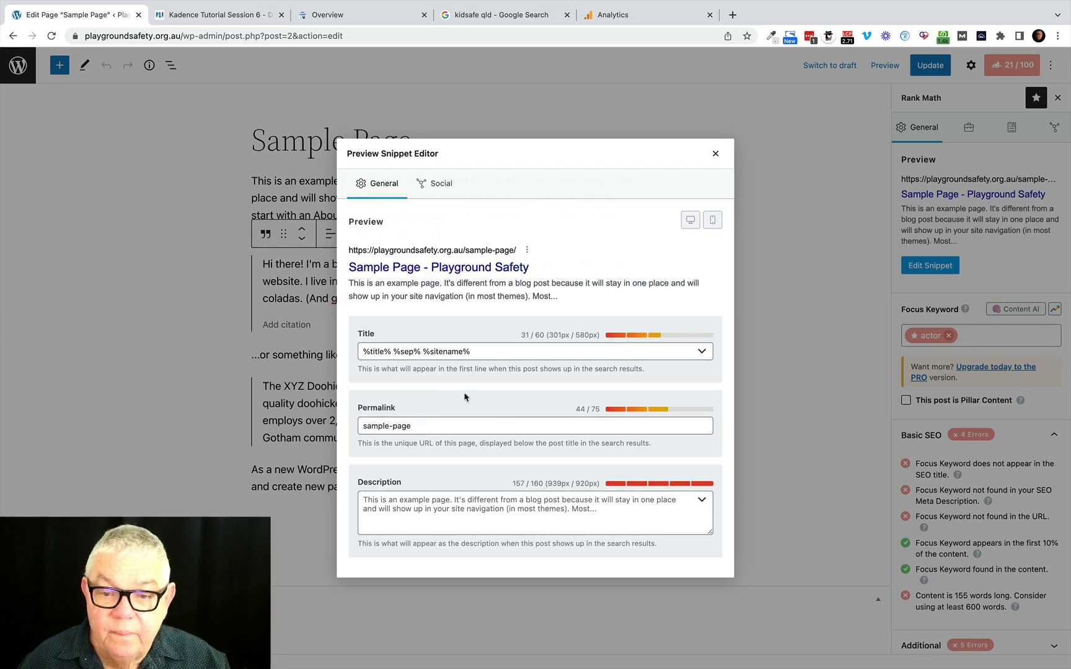
pyautogui.click(411, 427)
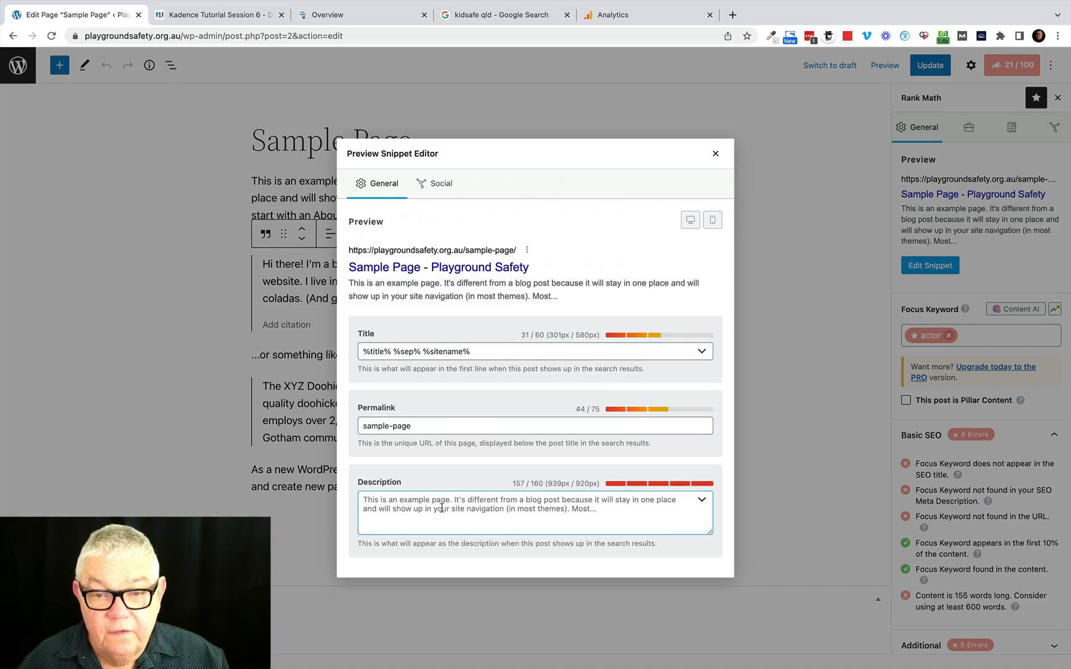
pyautogui.click(494, 18)
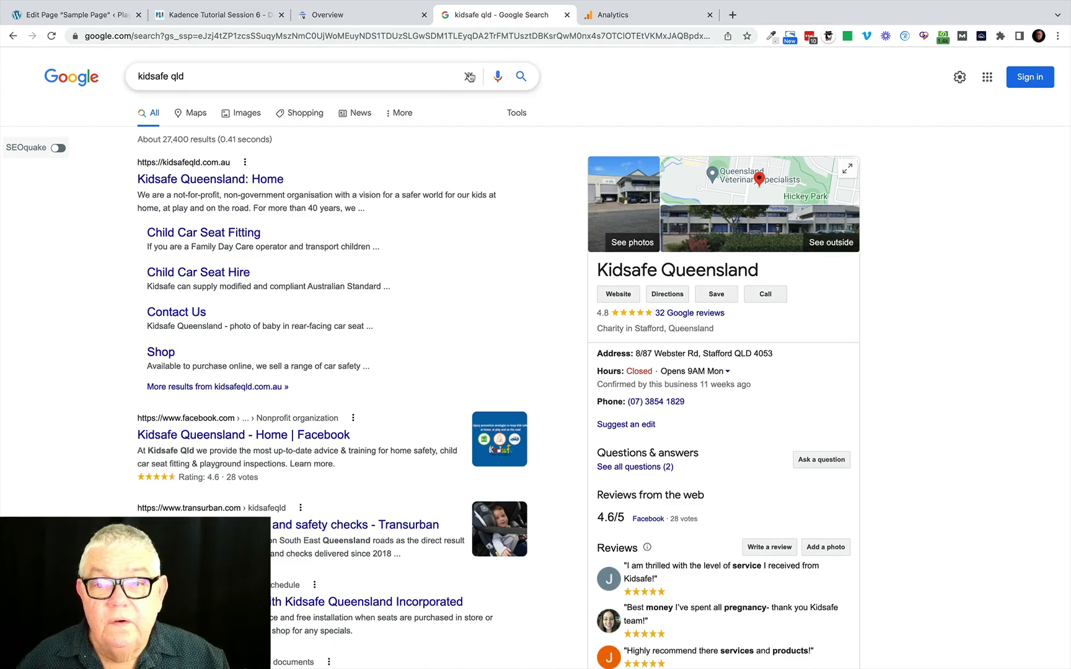
pyautogui.click(93, 15)
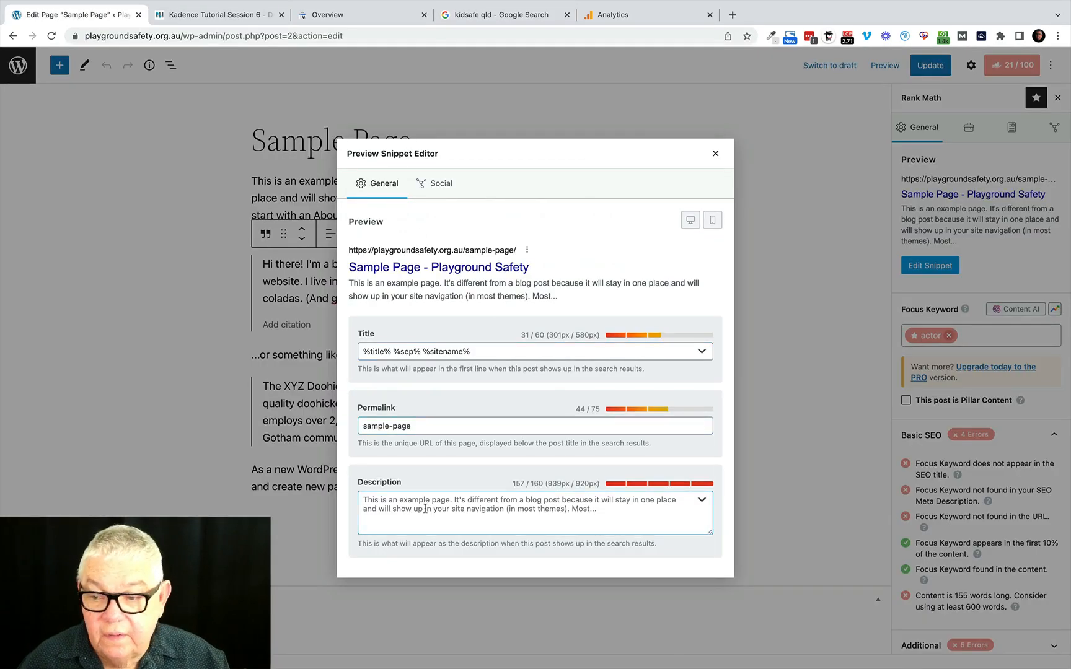
pyautogui.click(368, 499)
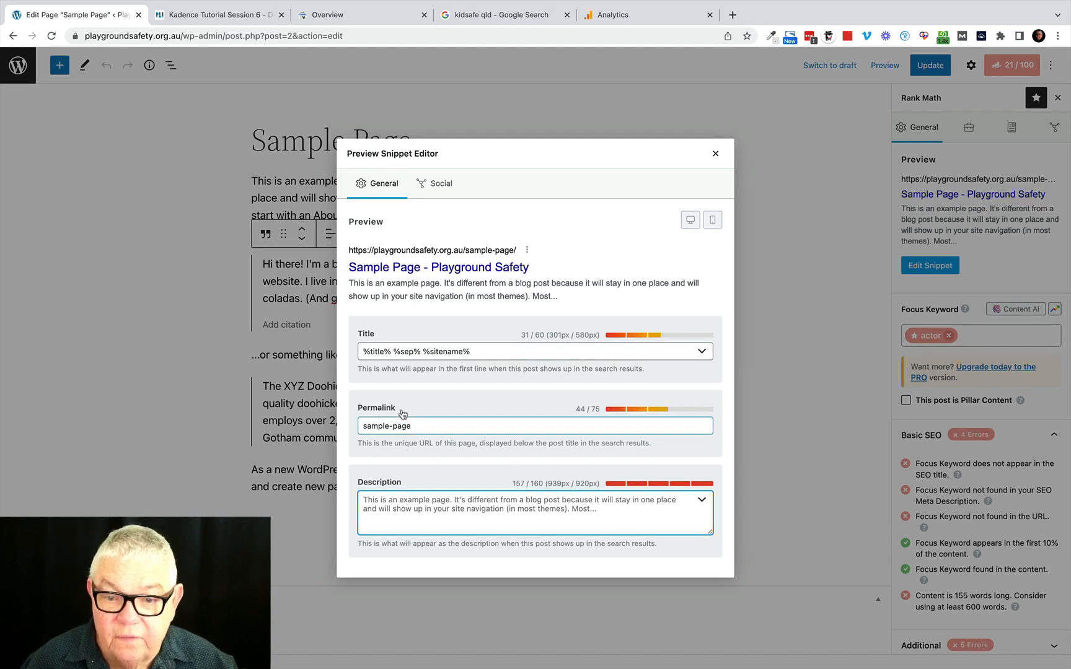
# Change the permalink in the snippet editor to actor-sample-page.
pyautogui.click(366, 427)
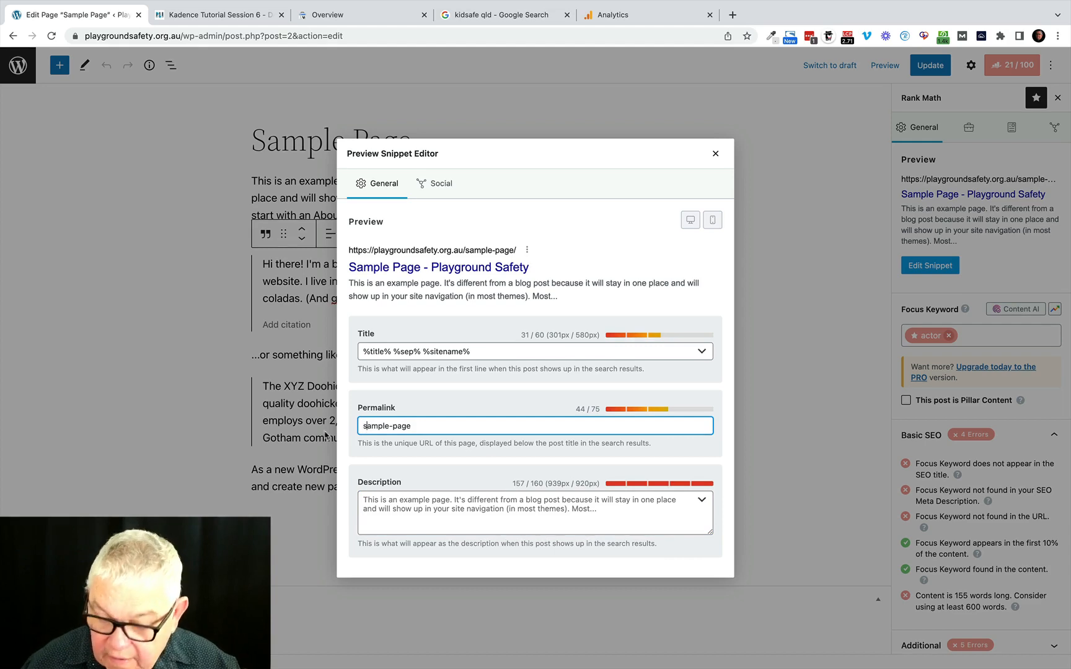
pyautogui.write('actor')
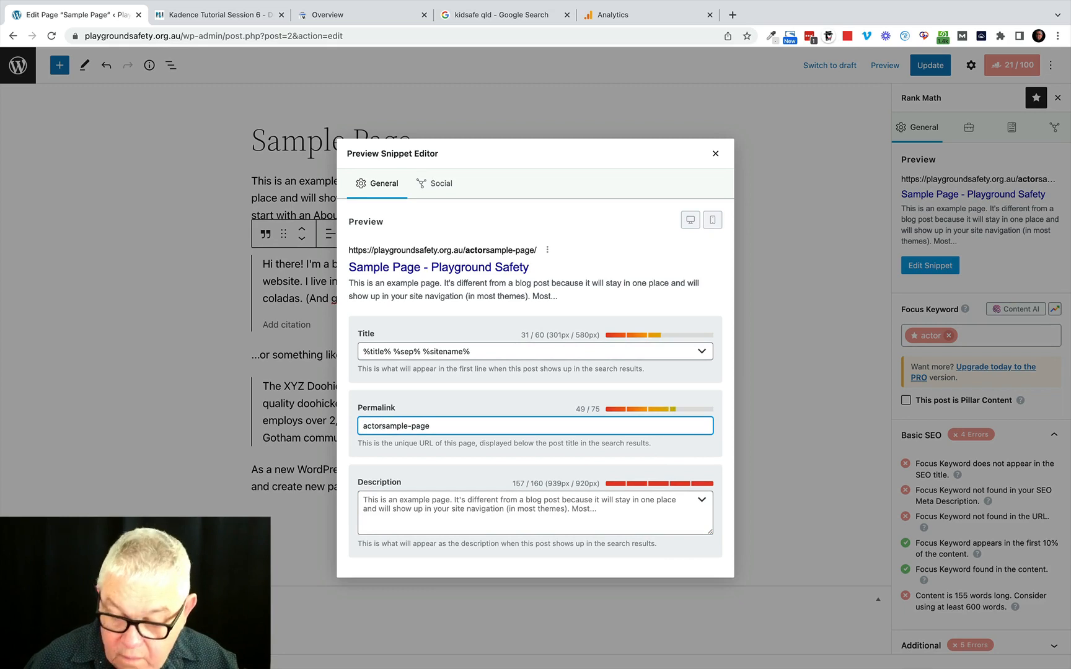
pyautogui.write('-')
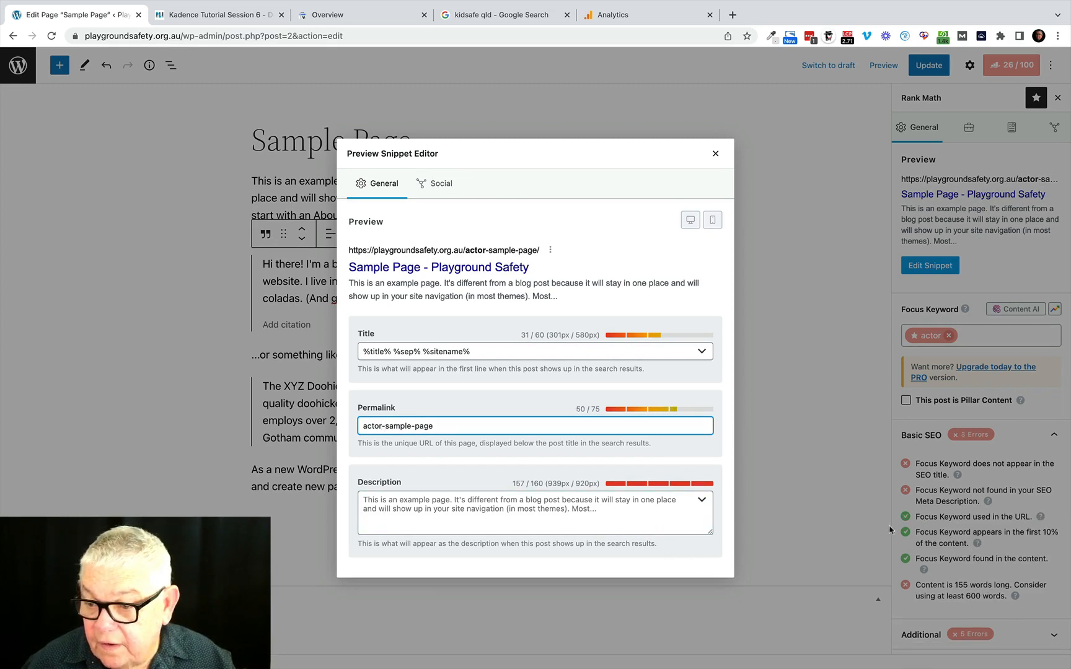
# Replace the snippet's description with "This is about an actor".
pyautogui.tripleClick(372, 494)
pyautogui.write('Th')
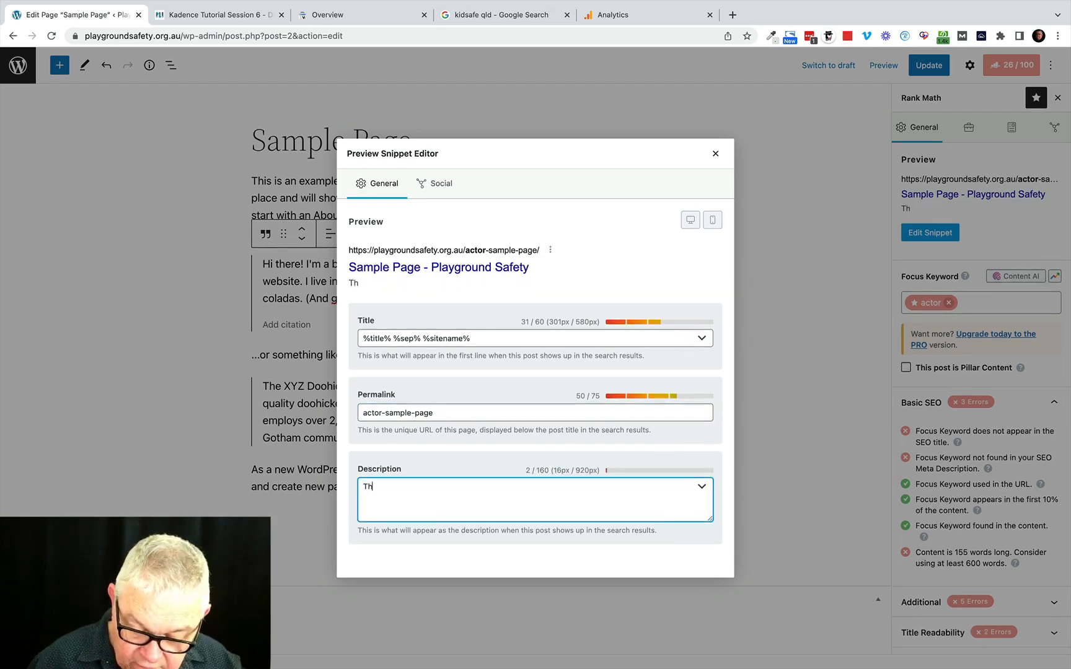
pyautogui.write('is is abo')
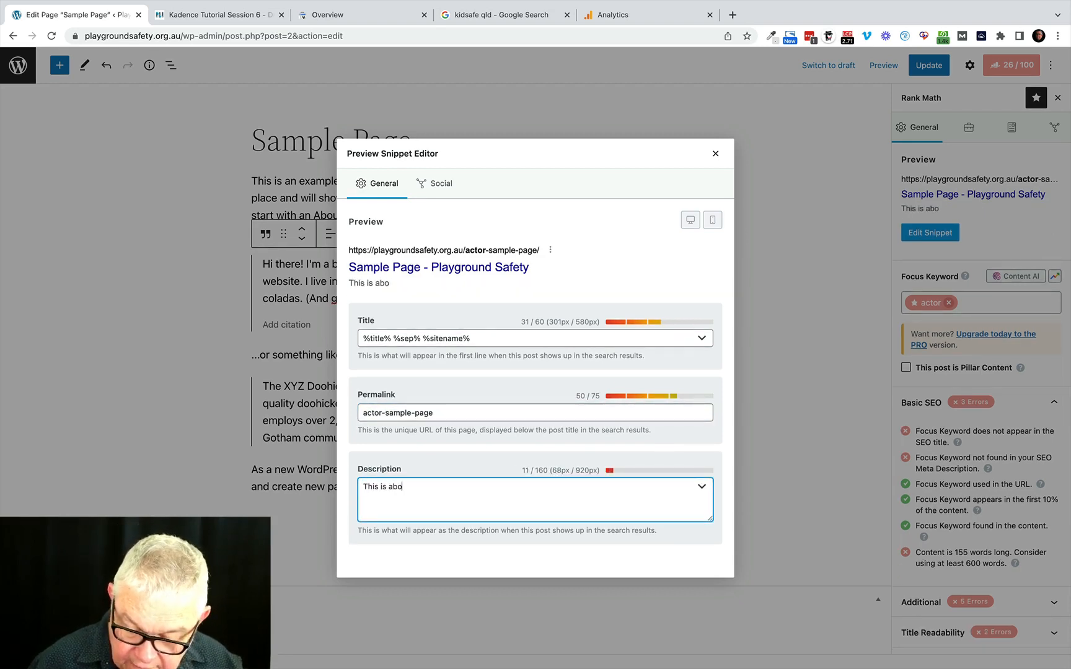
pyautogui.write('ut an ac')
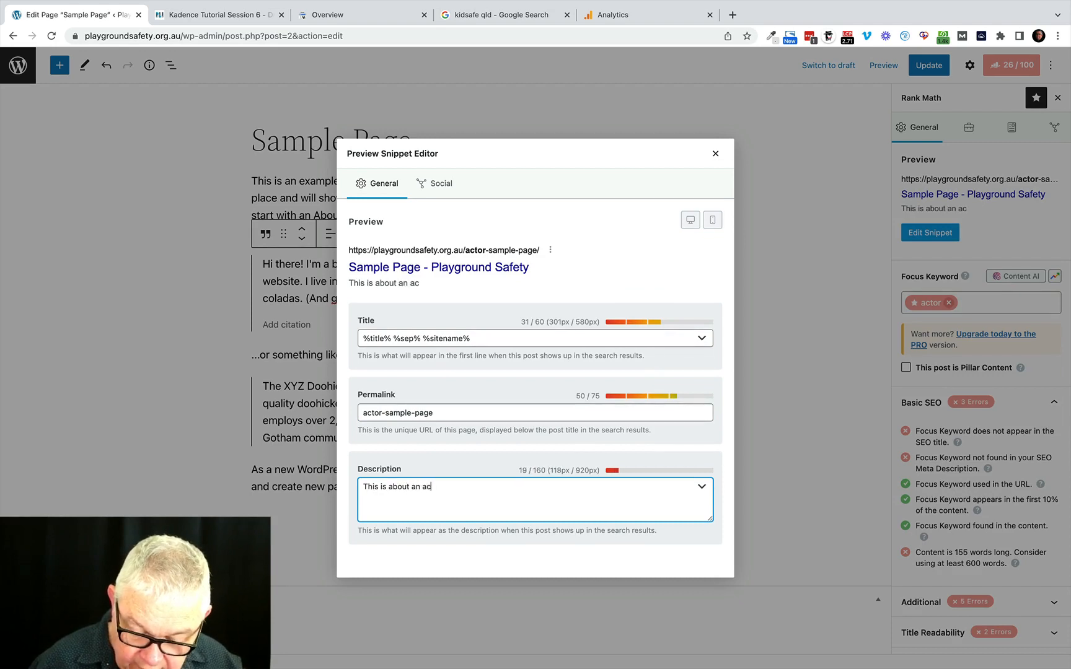
pyautogui.write('tor')
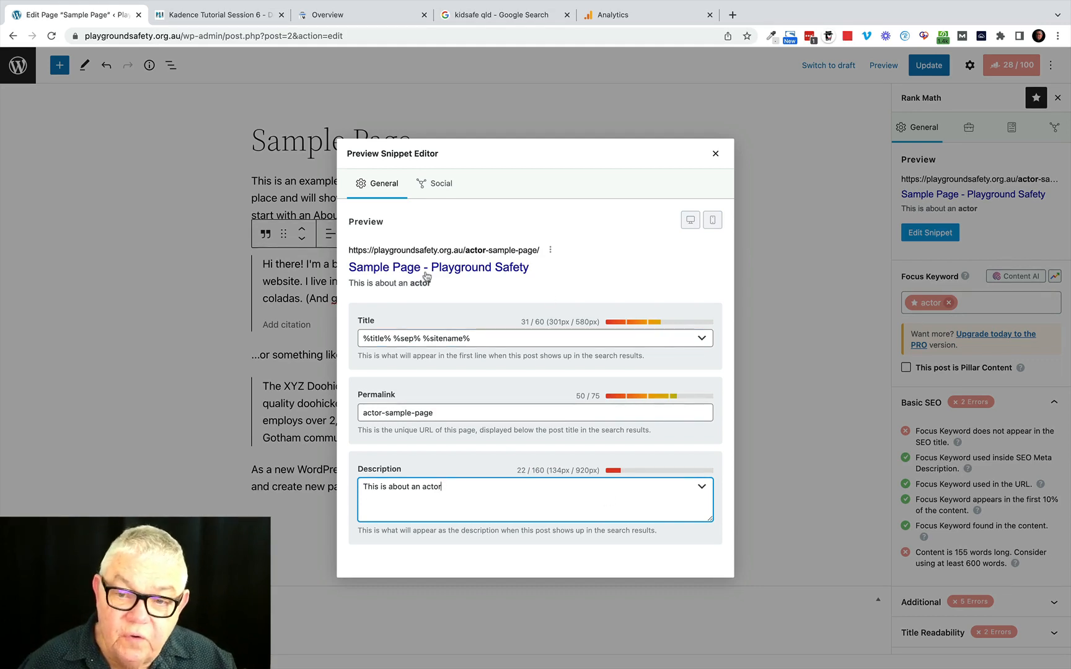
# Examine the Facebook sharing preview and image option in the snippet's social settings, and close the snippet editor.
pyautogui.click(441, 184)
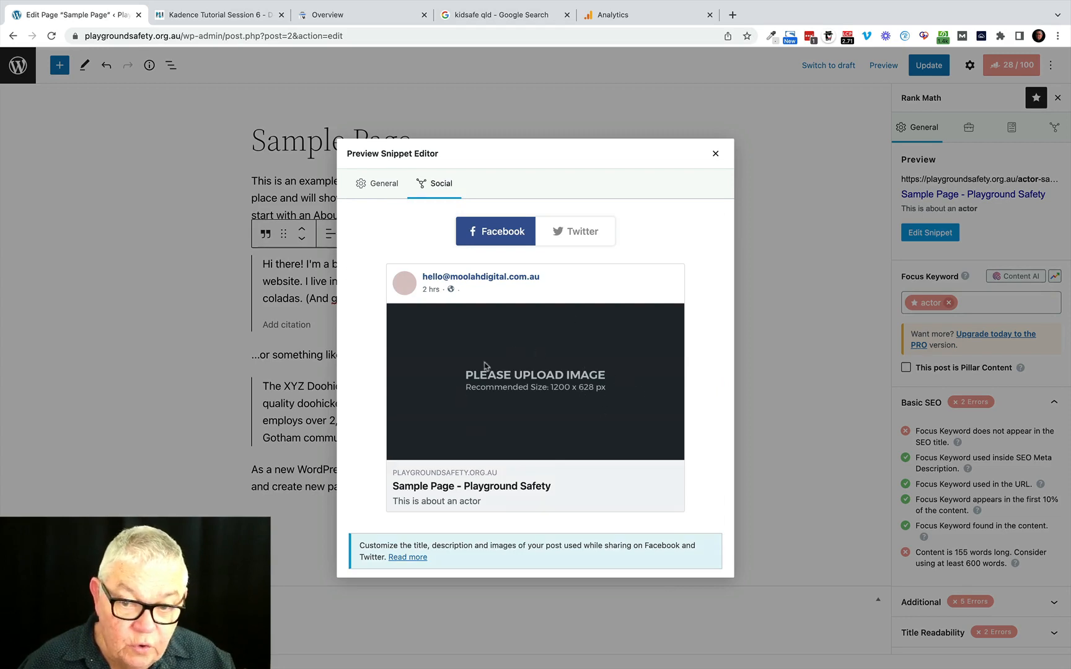
pyautogui.scroll(-3, 529, 400)
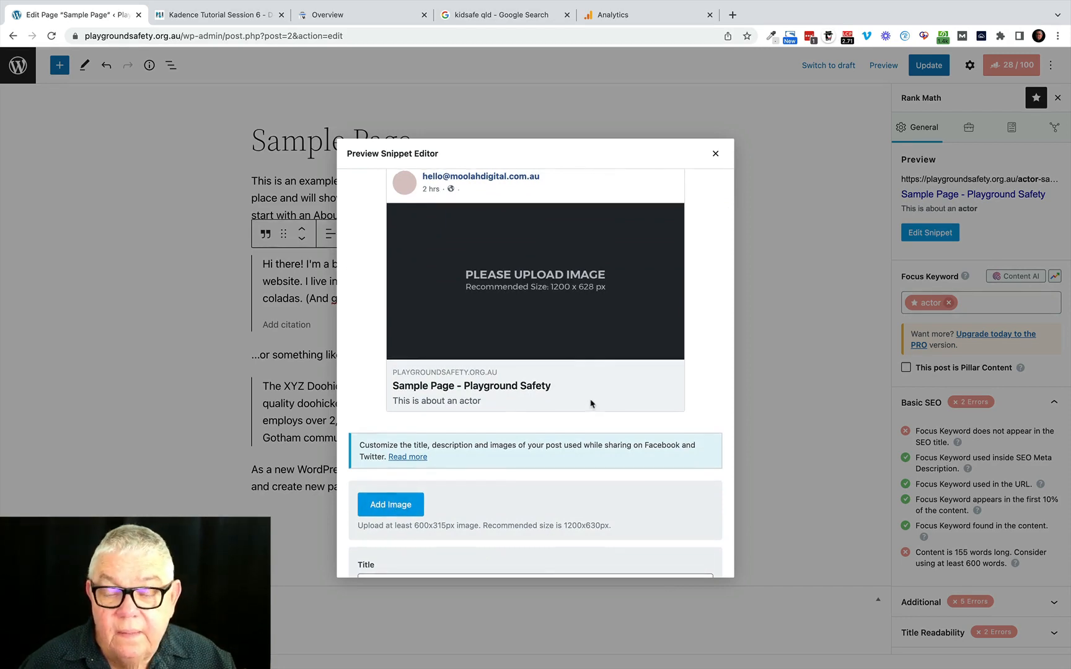
pyautogui.scroll(2, 589, 407)
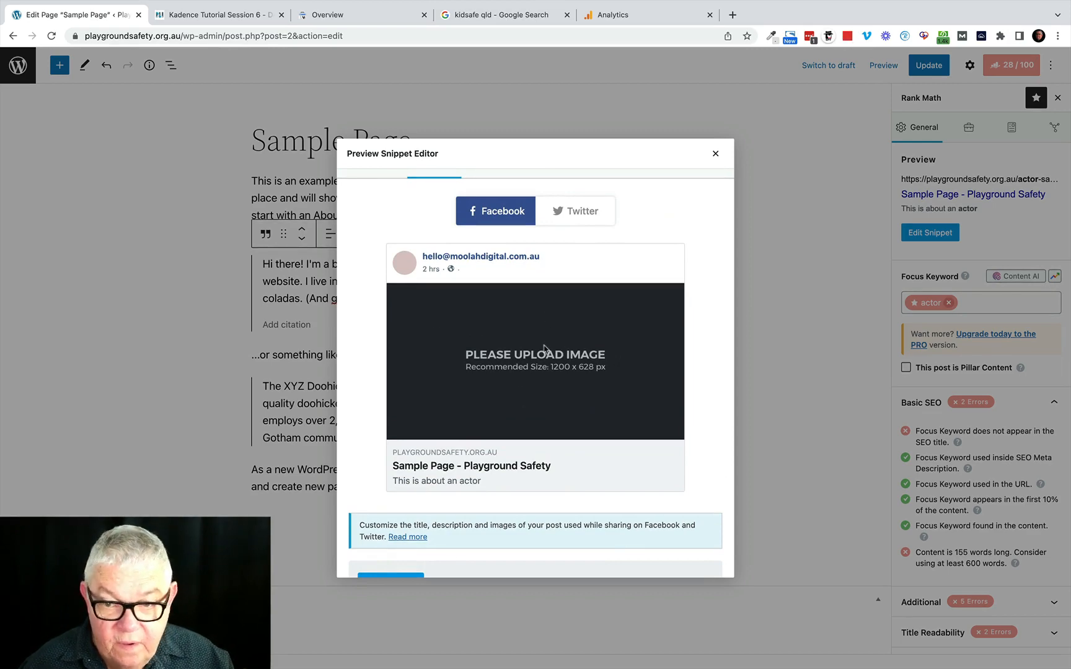
pyautogui.click(715, 153)
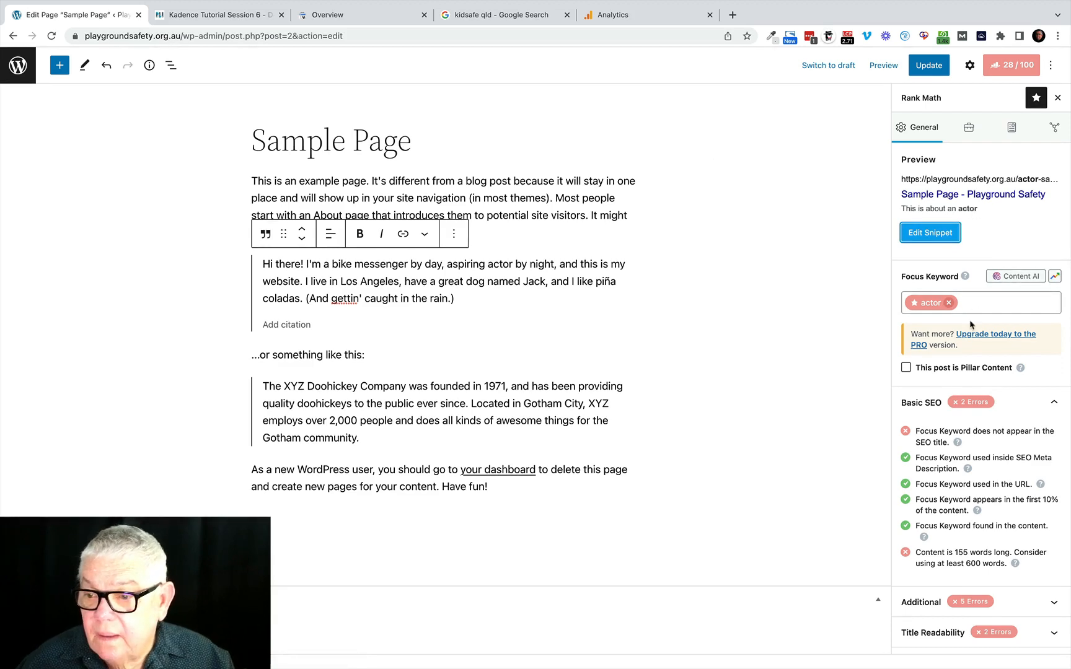
# Examine the page's advanced robots settings and its Article schema, including code validation, and close the Schema Builder.
pyautogui.click(969, 128)
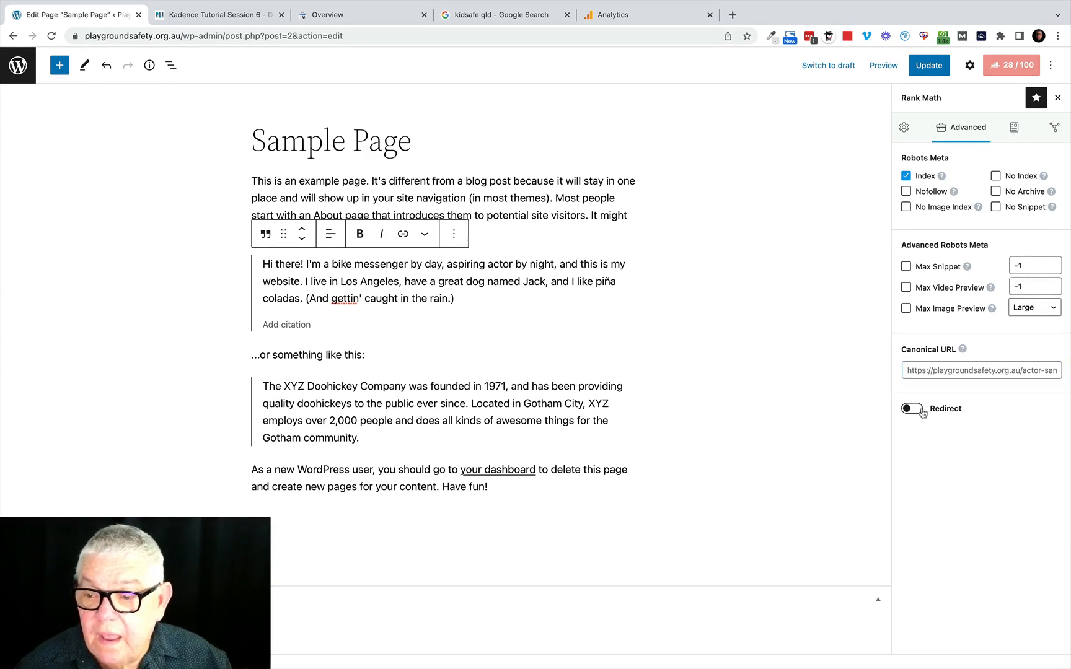
pyautogui.click(1016, 130)
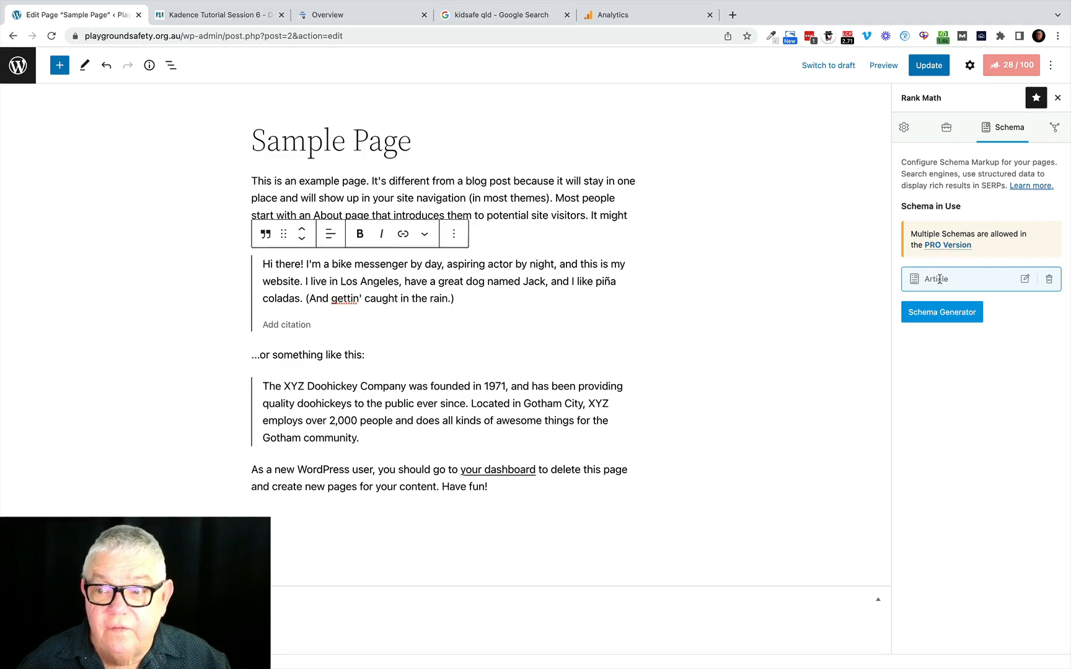
pyautogui.click(1026, 280)
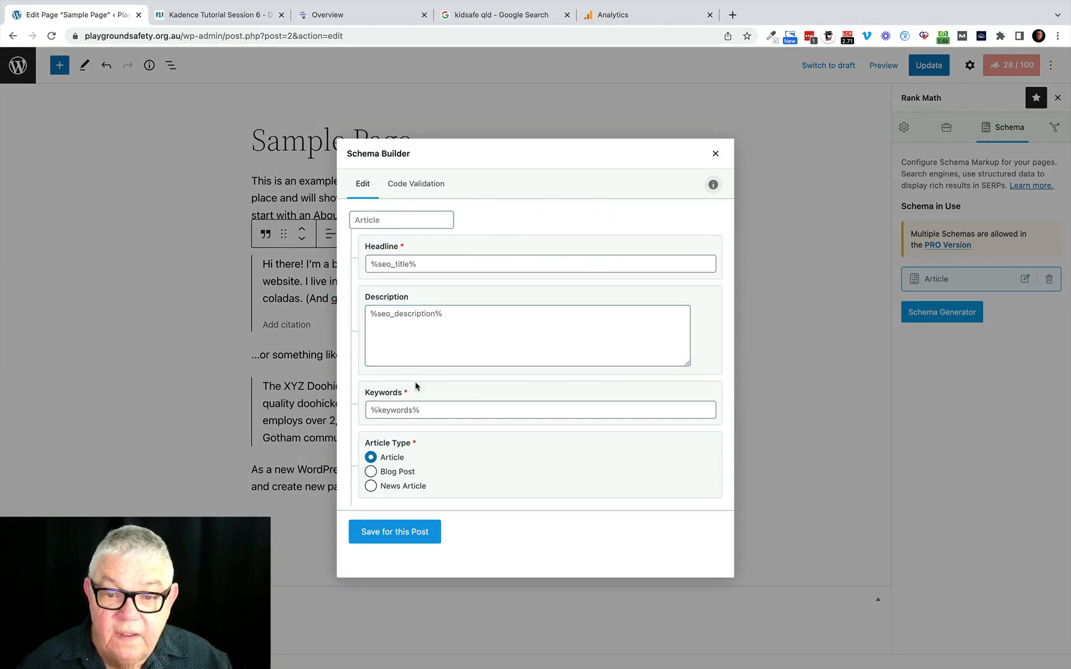
pyautogui.click(414, 185)
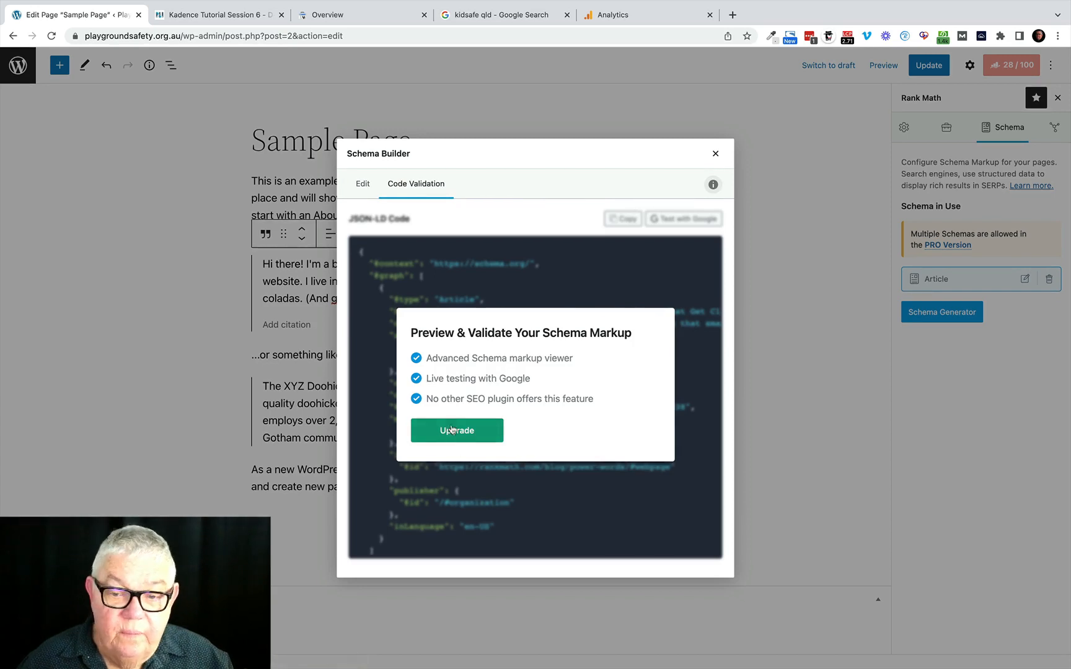
pyautogui.click(716, 155)
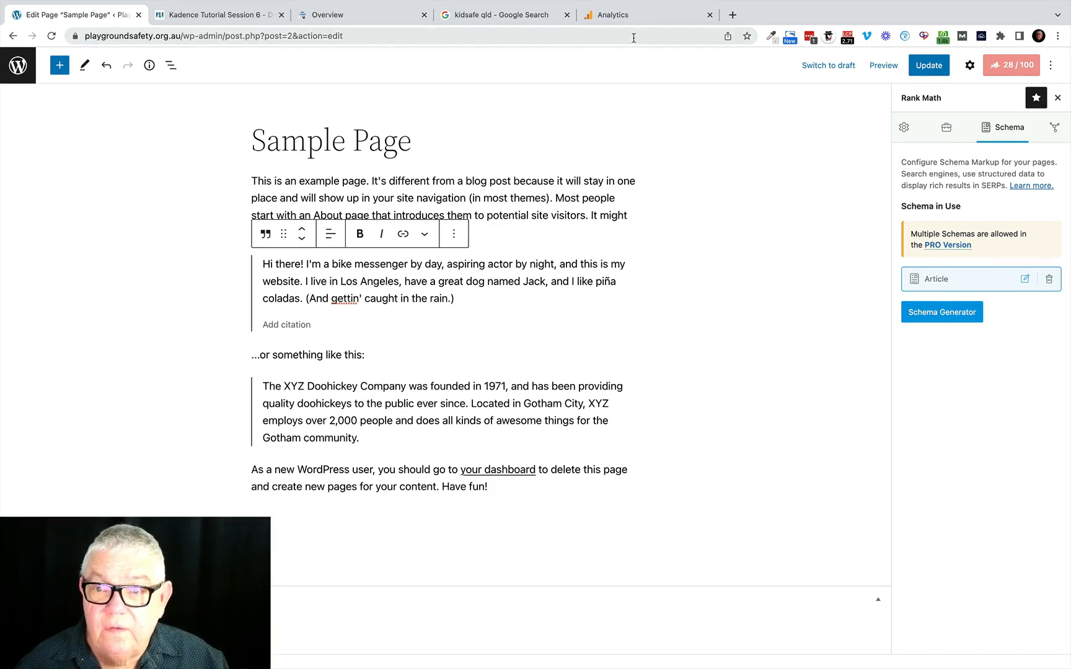
# Review the "kidsafe qld" Google results for structured-data details such as ratings, and return to the page editor.
pyautogui.click(496, 15)
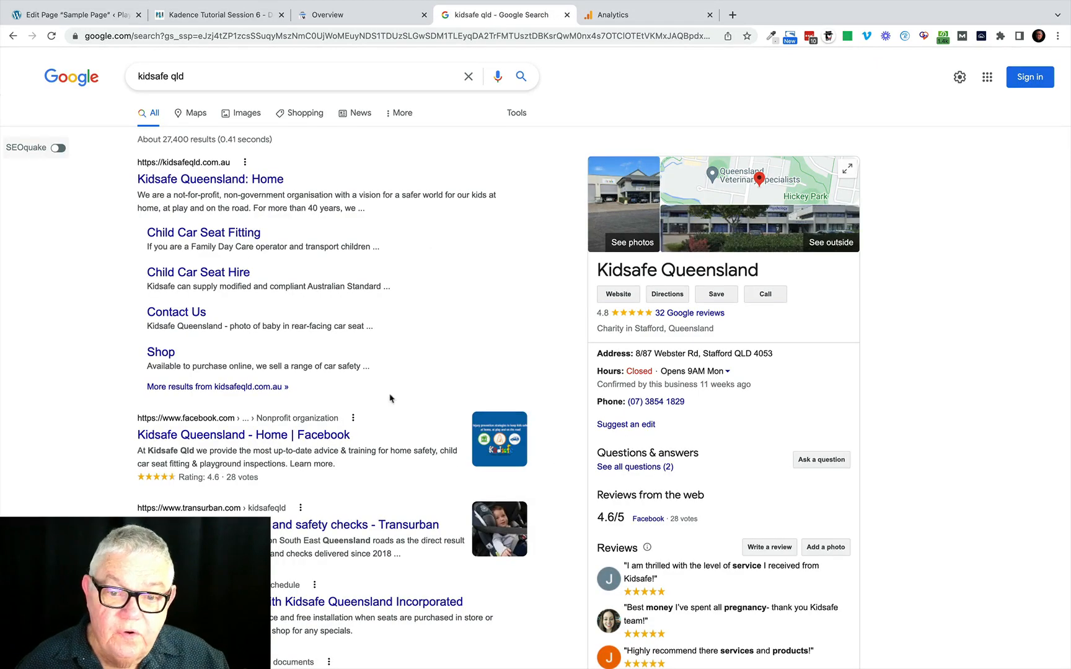
pyautogui.scroll(-3, 377, 436)
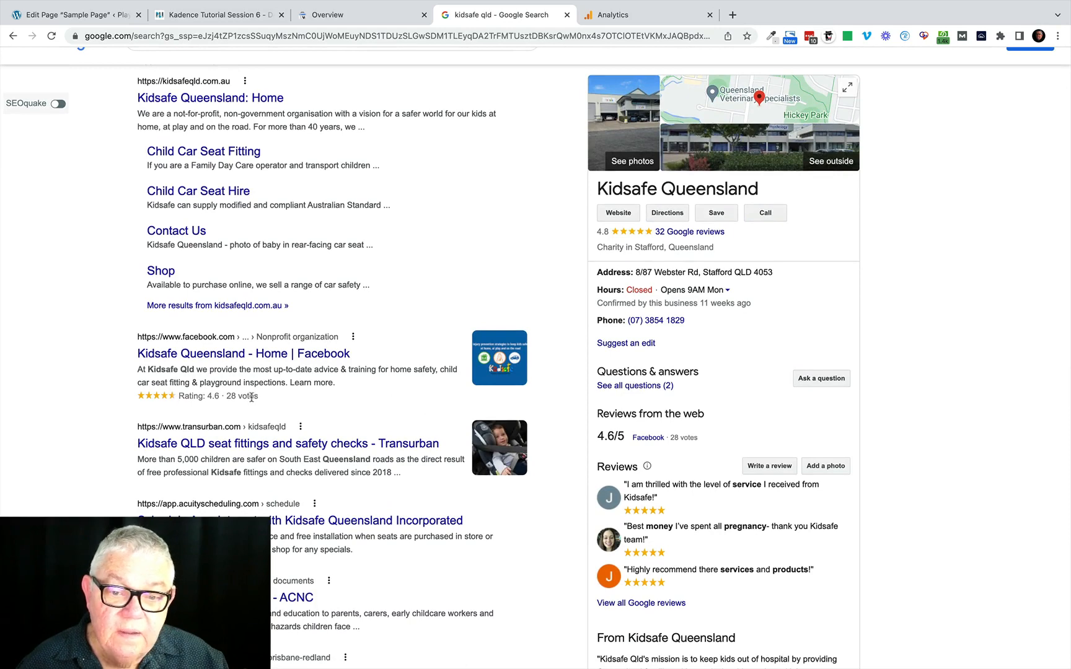
pyautogui.scroll(3, 421, 307)
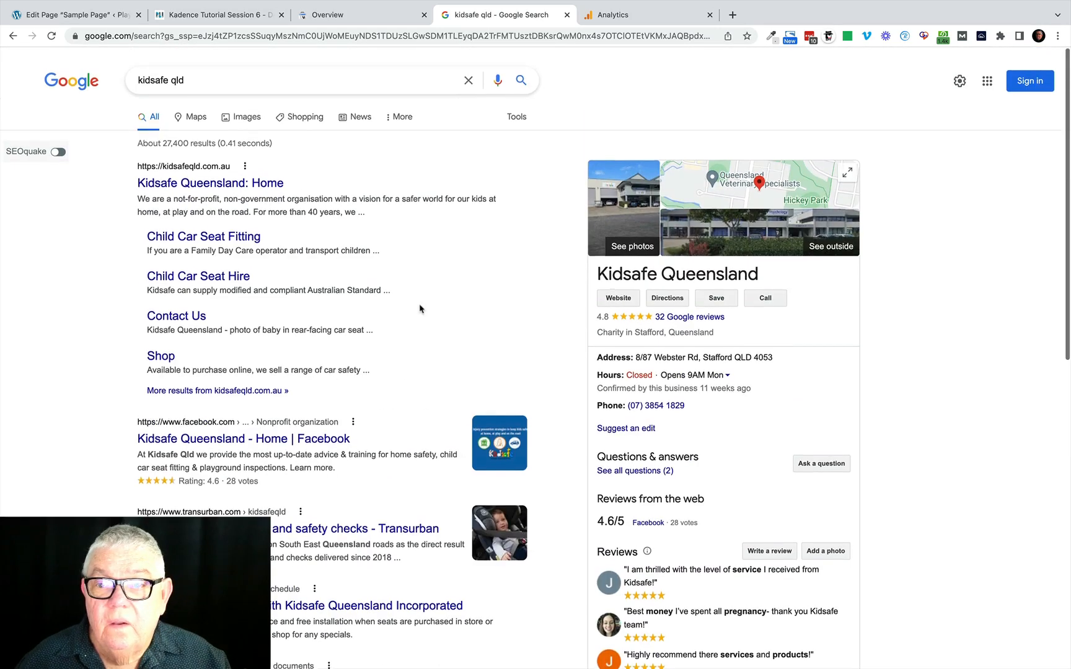
pyautogui.click(79, 15)
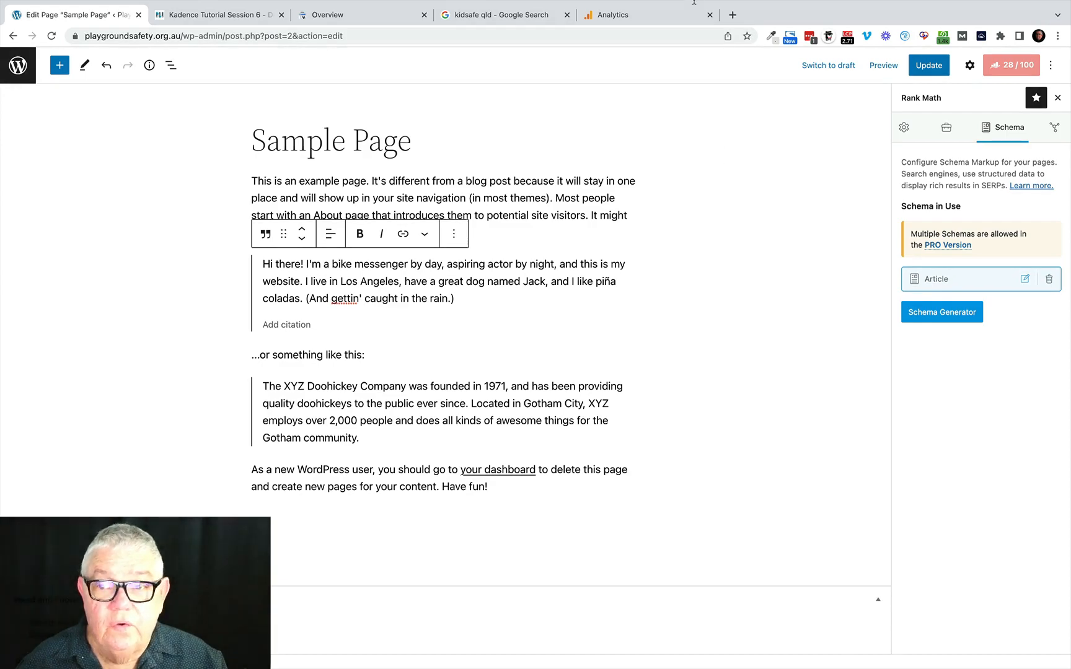
pyautogui.click(714, 9)
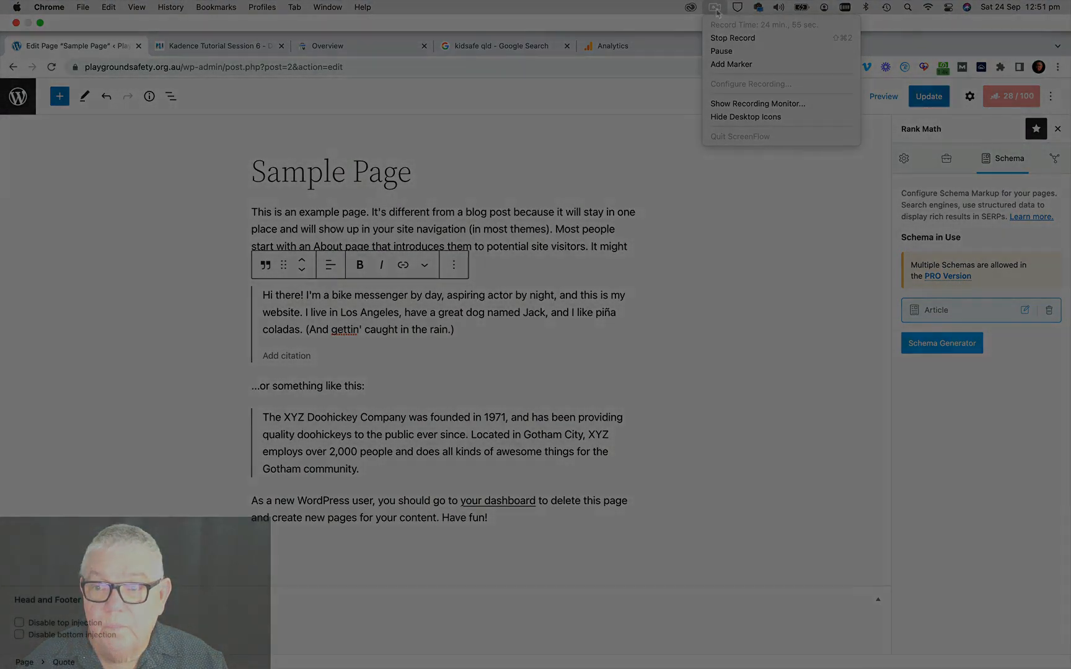